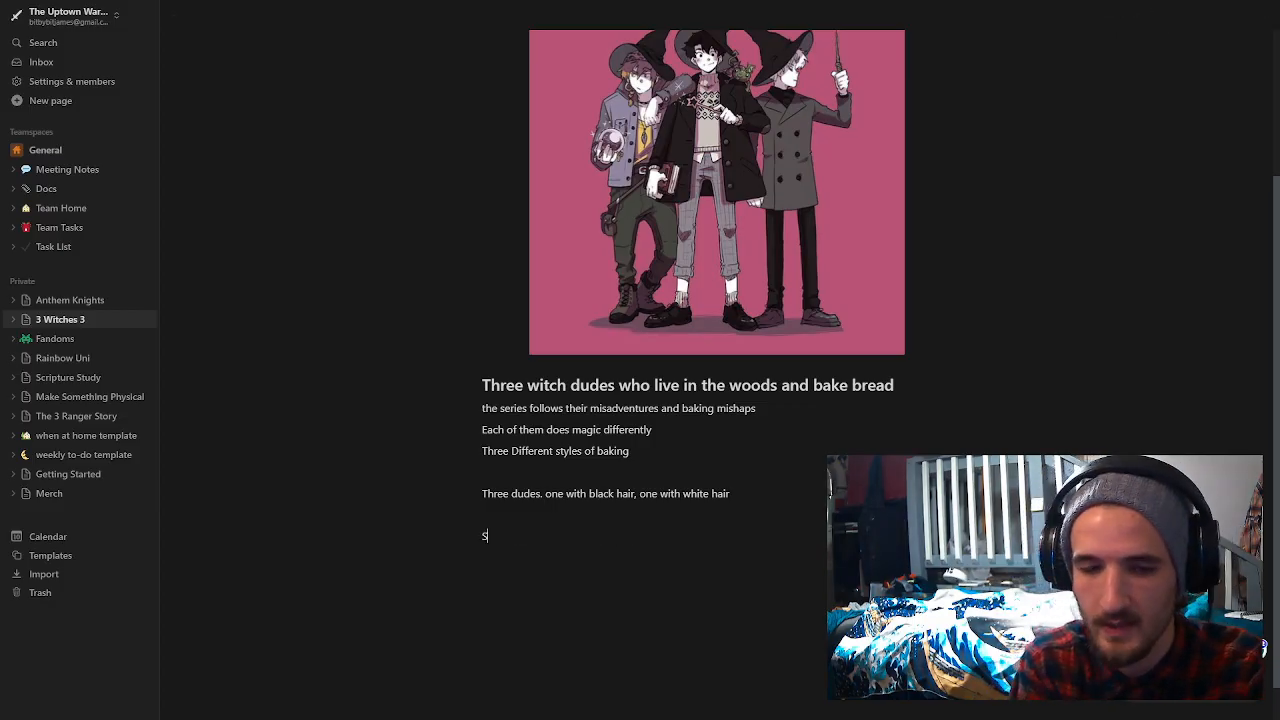
Step: Add the line "Baking Magic System" below the note about the three dudes' hair colours
text(Baking)
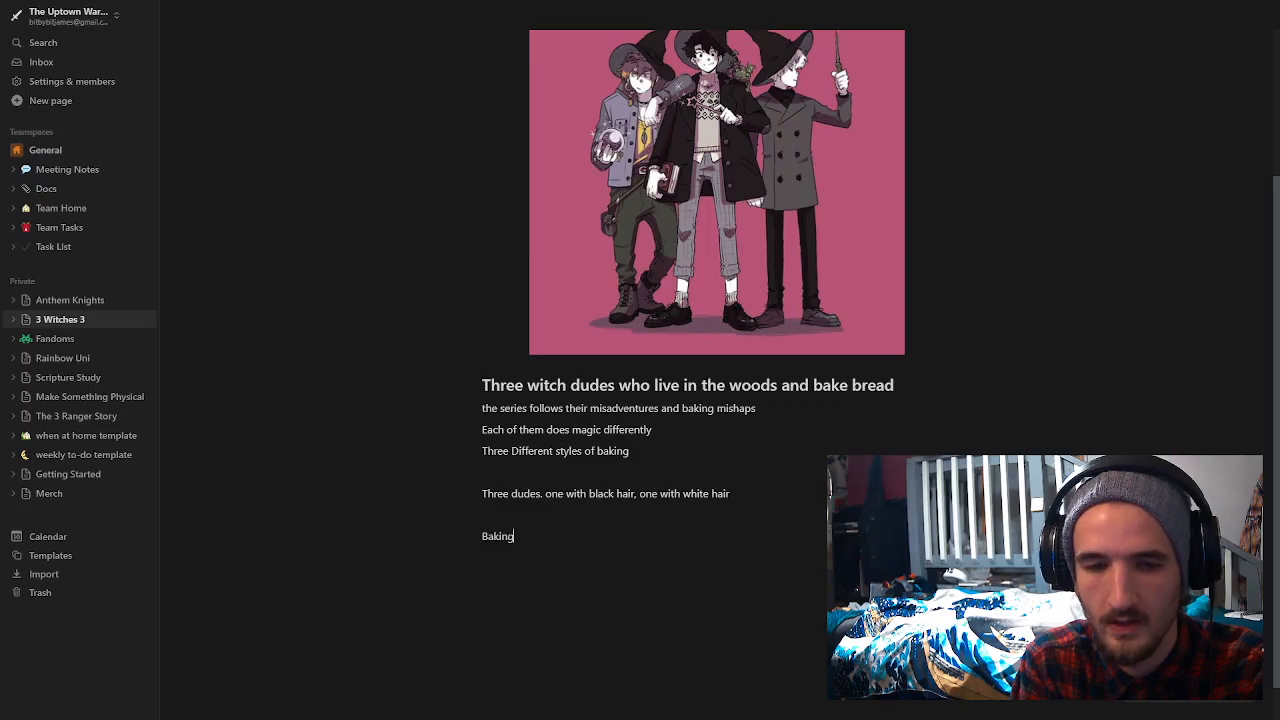
text( Magic Syst)
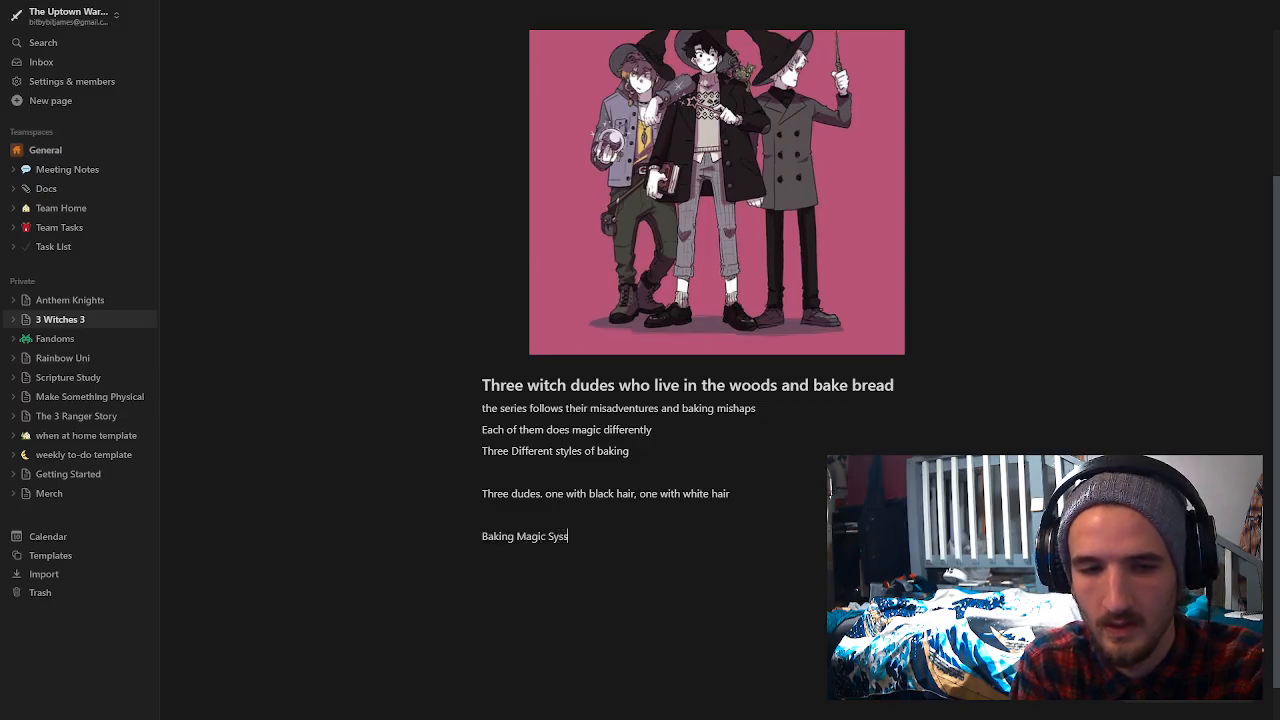
text(em)
key(Return)
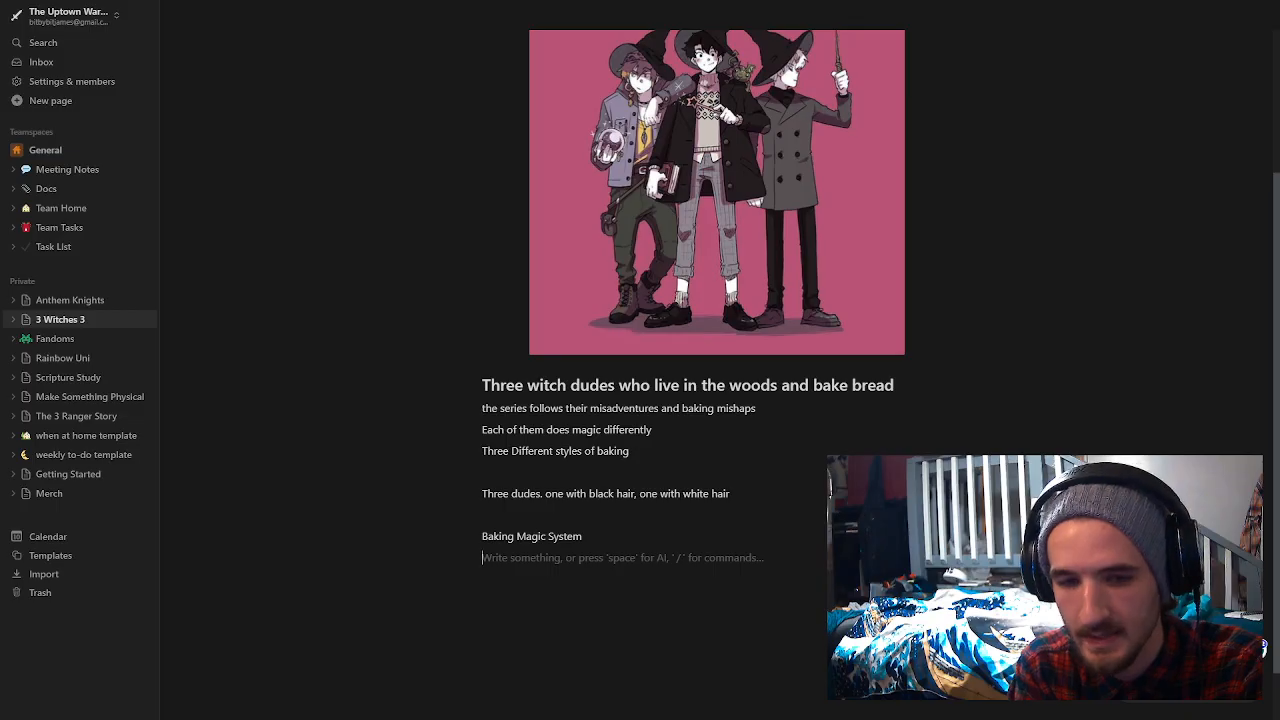
Step: Write "One witch bakes sweets, cinnamon rolls, sweet bread" under the Baking Magic System line
text(One witch)
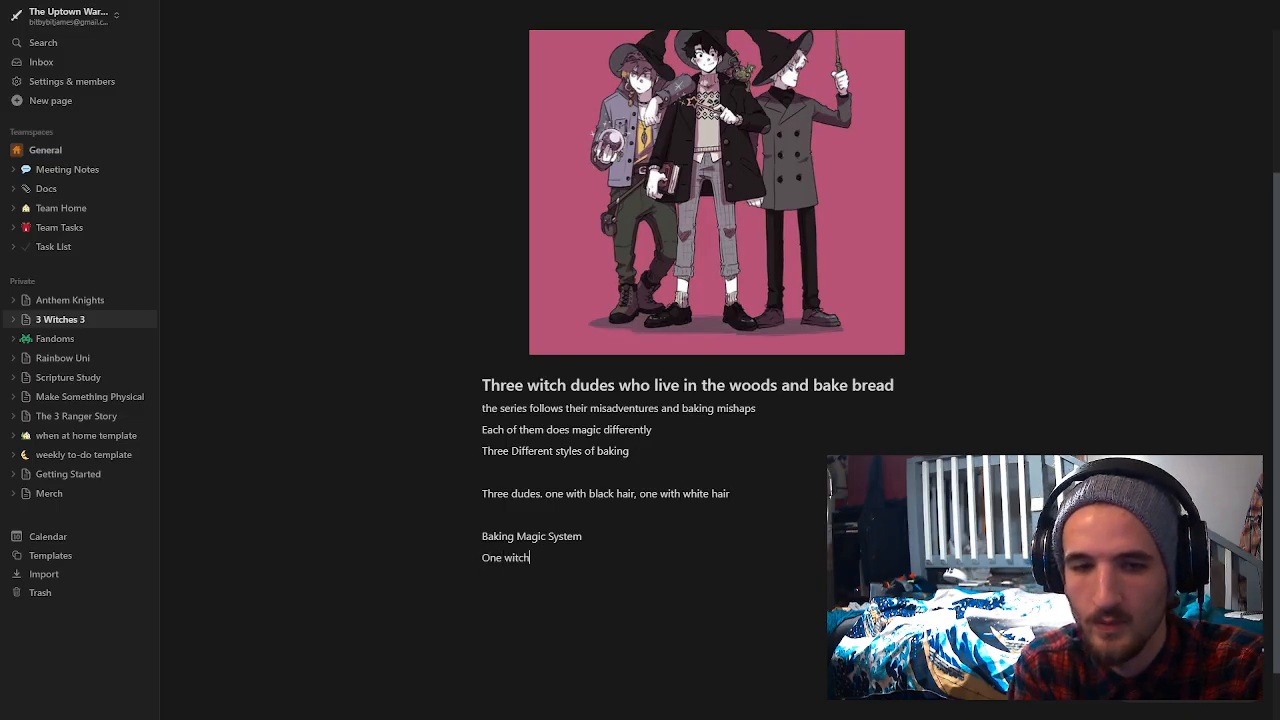
text( bakes sw)
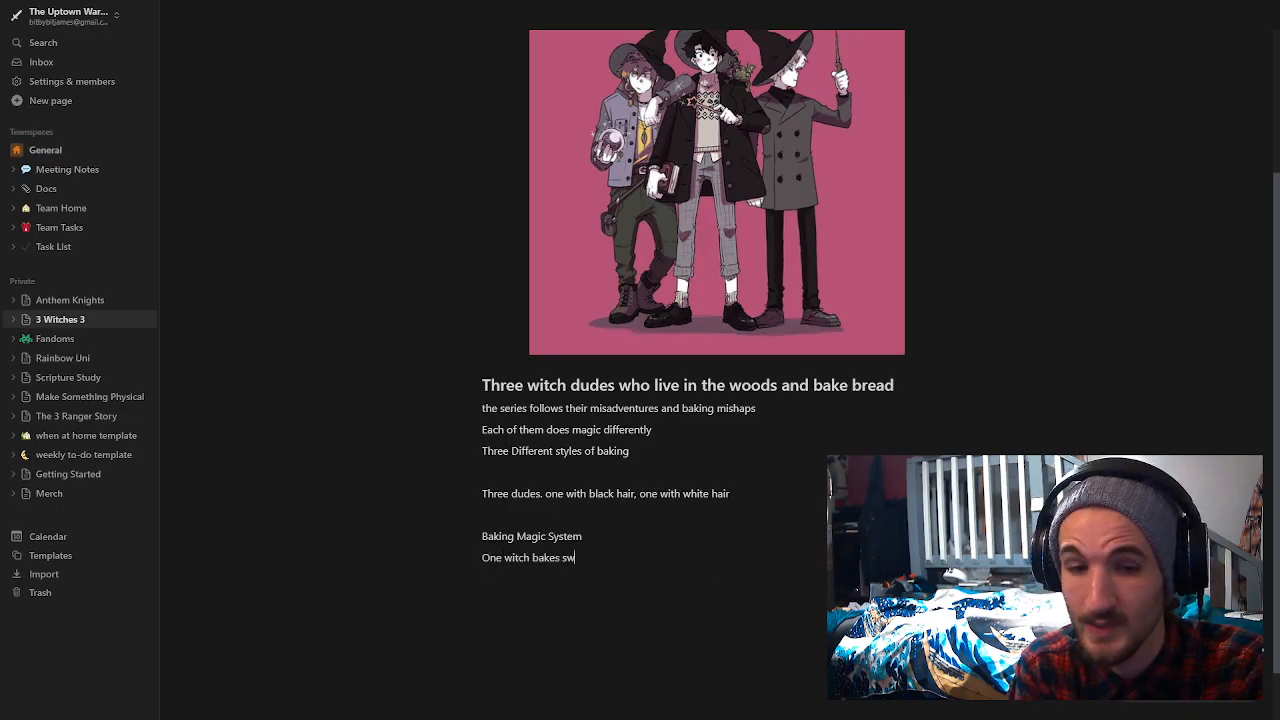
text(eets, )
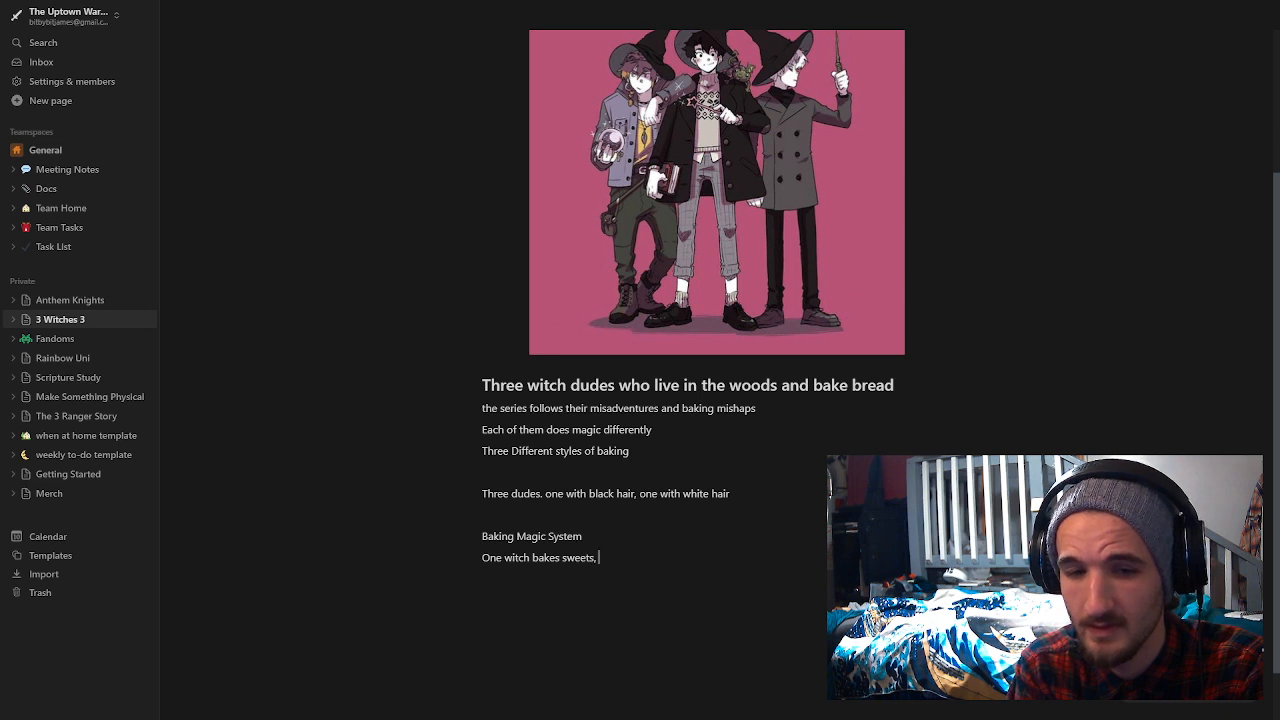
text(cinnamon ro)
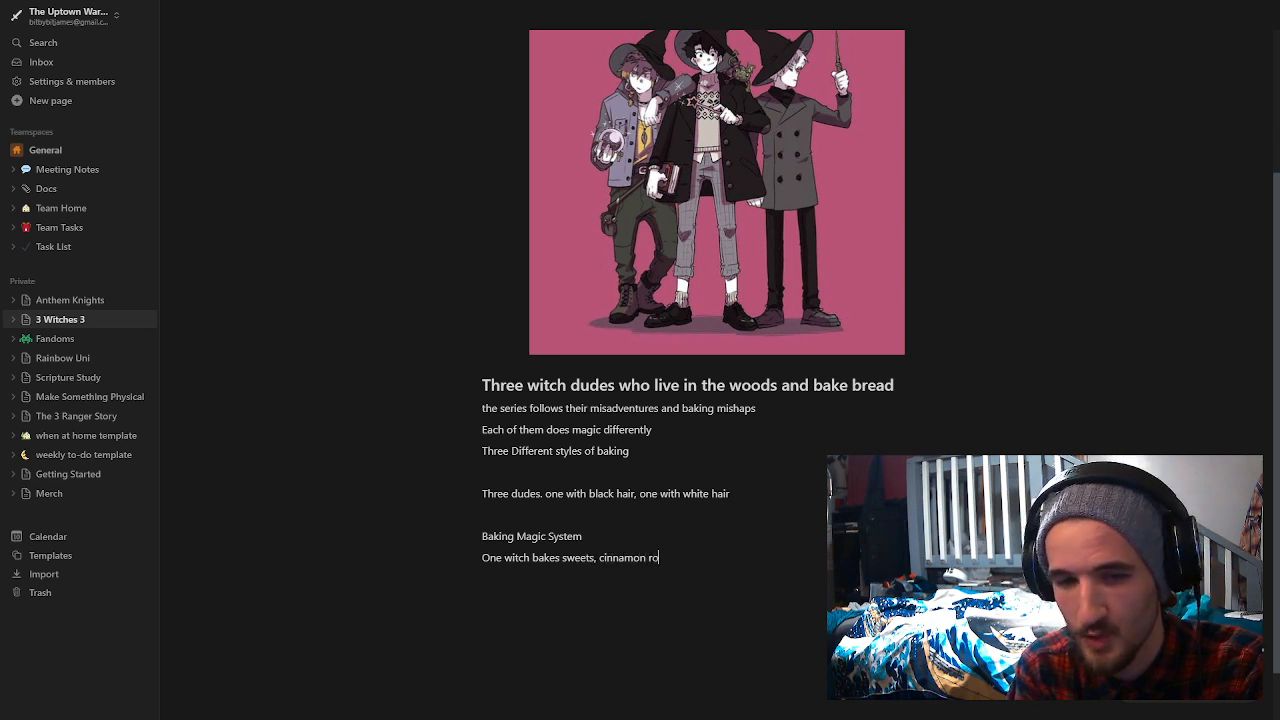
text(lls, )
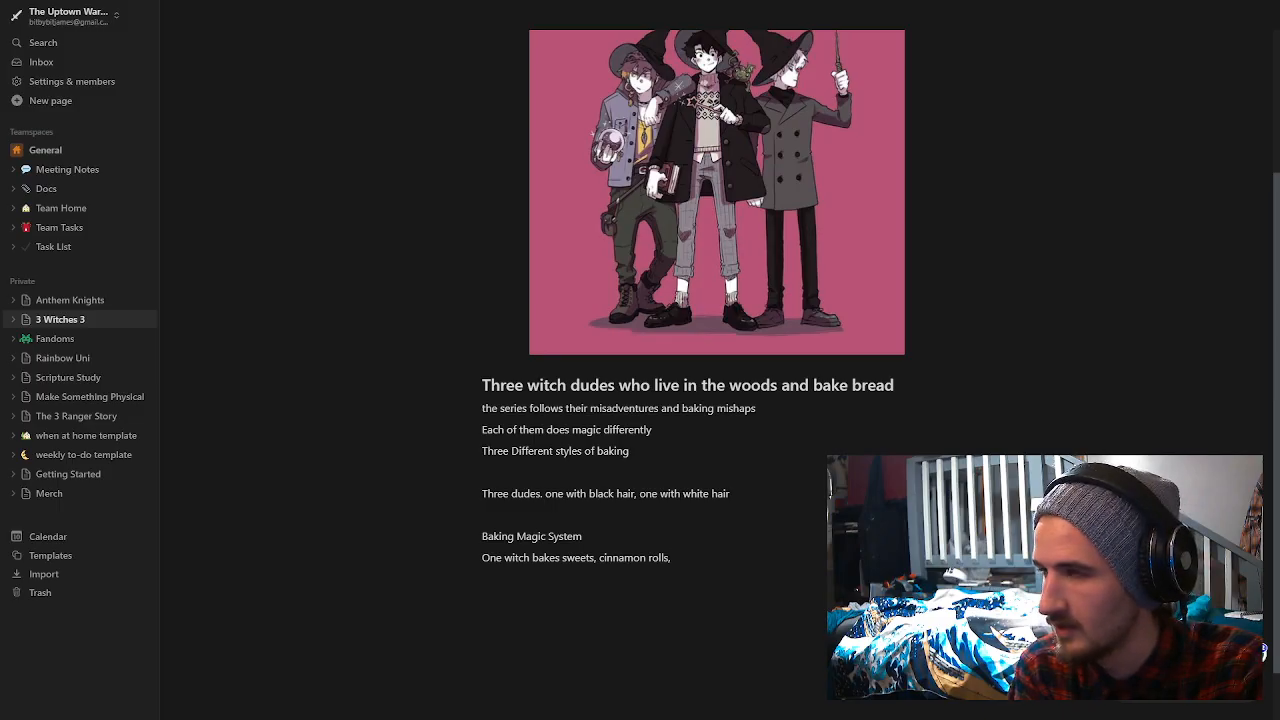
text(swe)
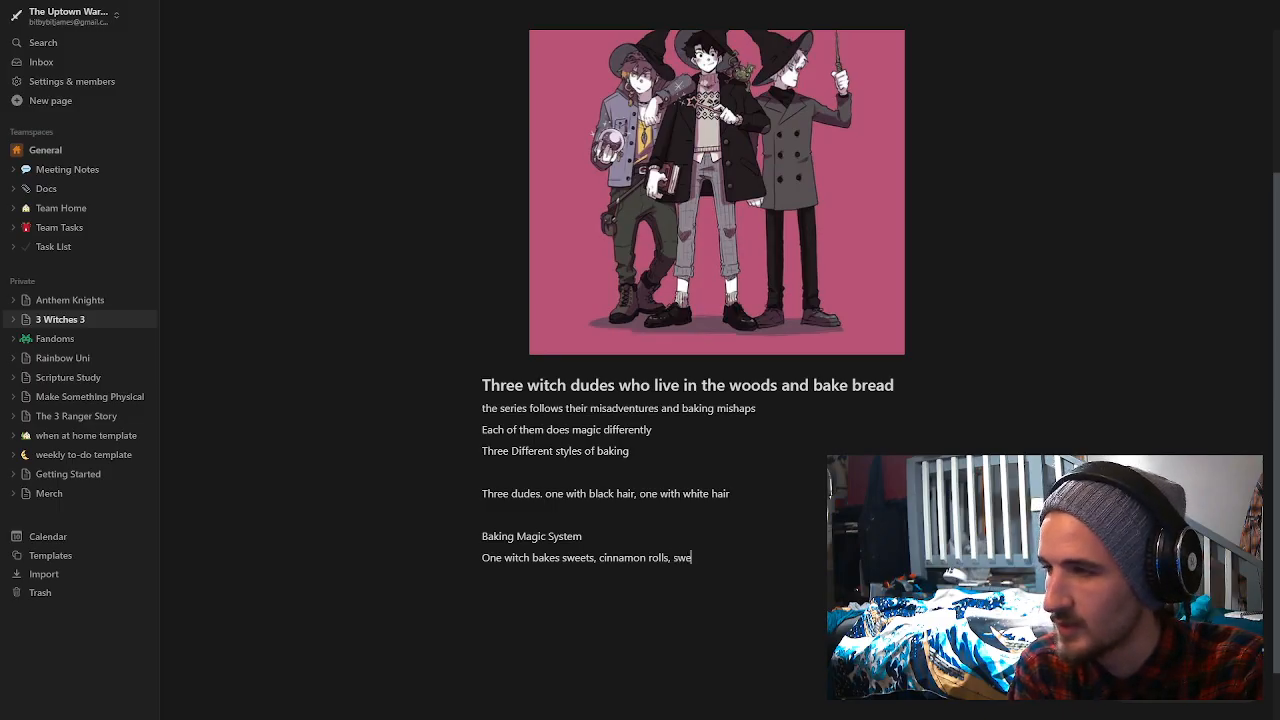
text(et bread)
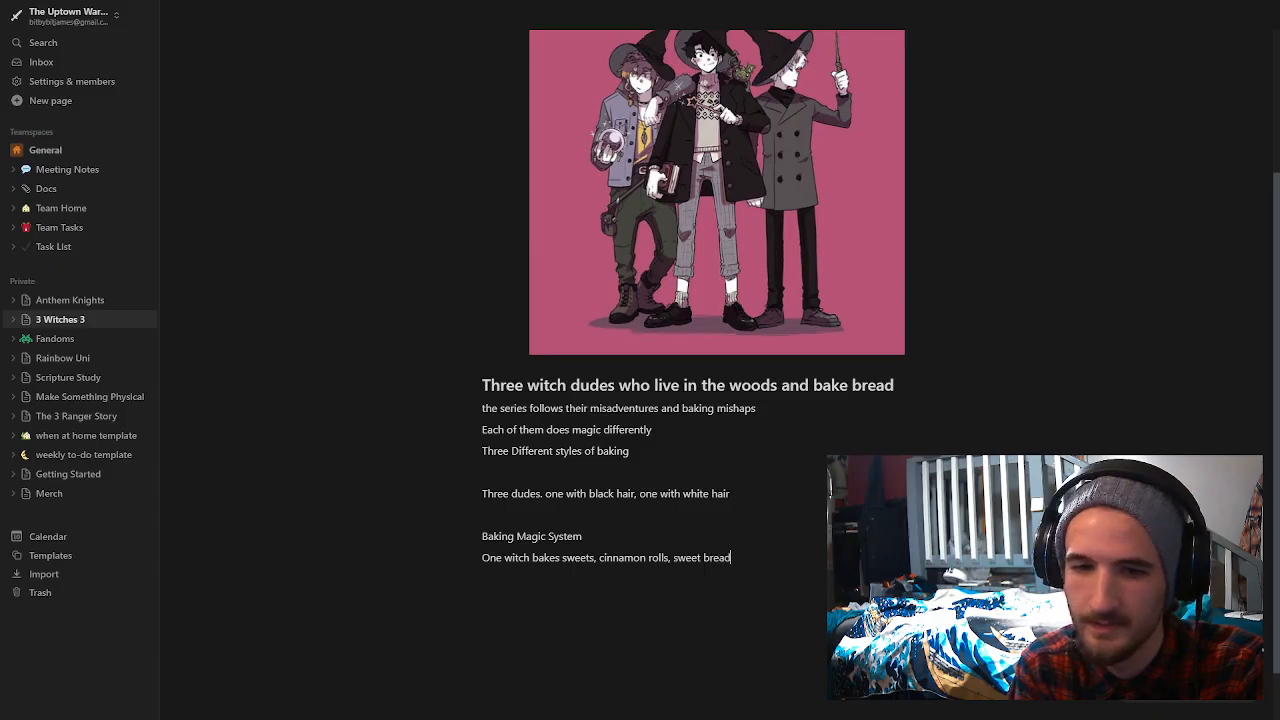
key(Return)
key(BackSpace)
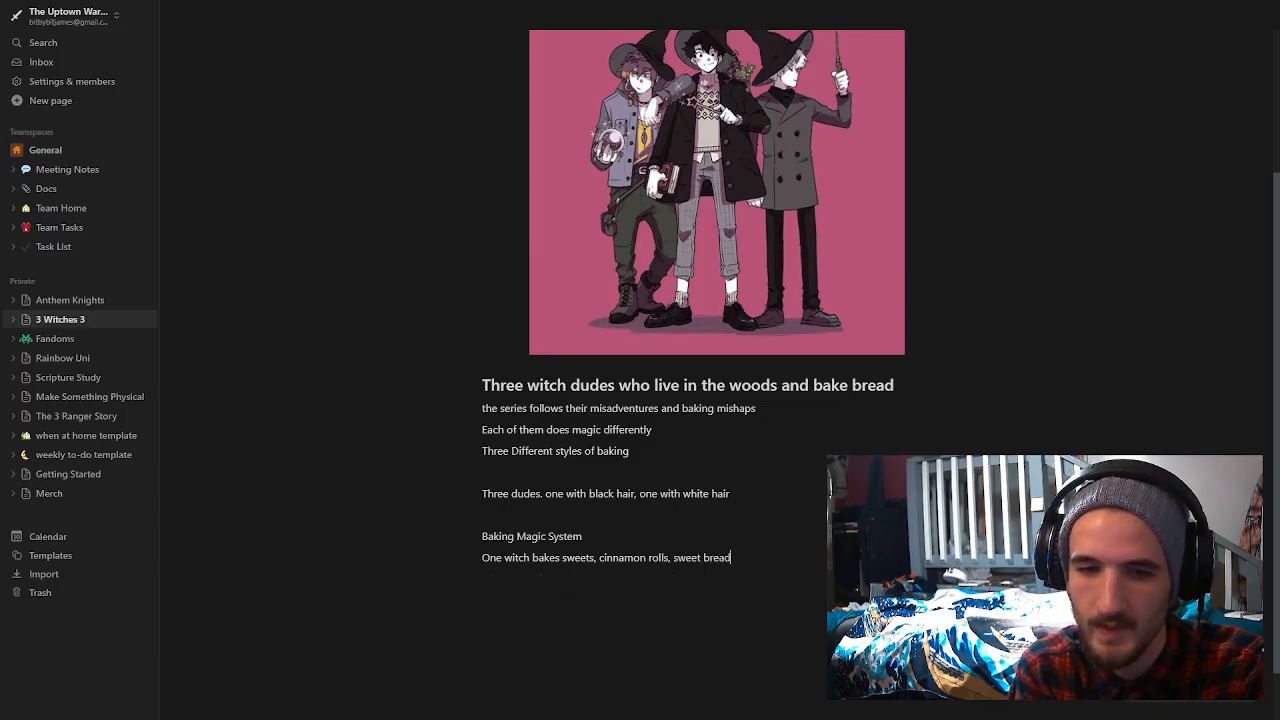
Step: Add a line reading "One witch bakes bread" and start a third witch line with "One"
key(Return)
text(One w)
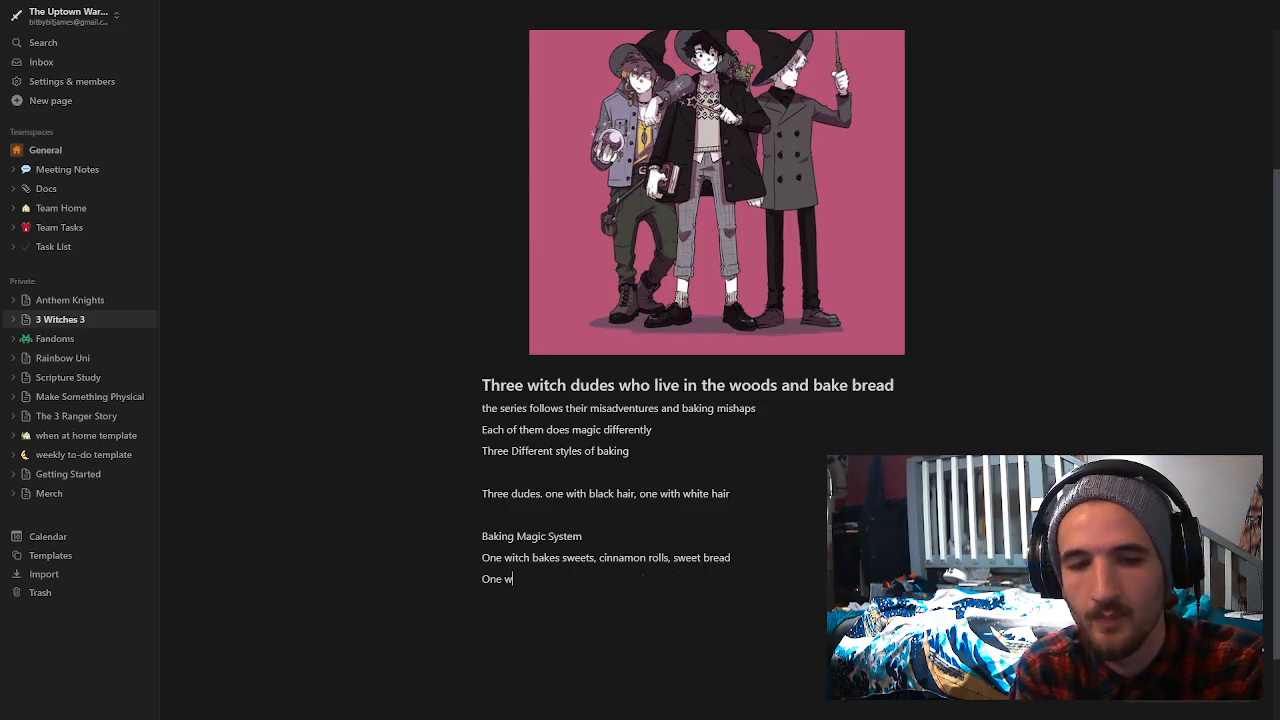
text(itch bakes)
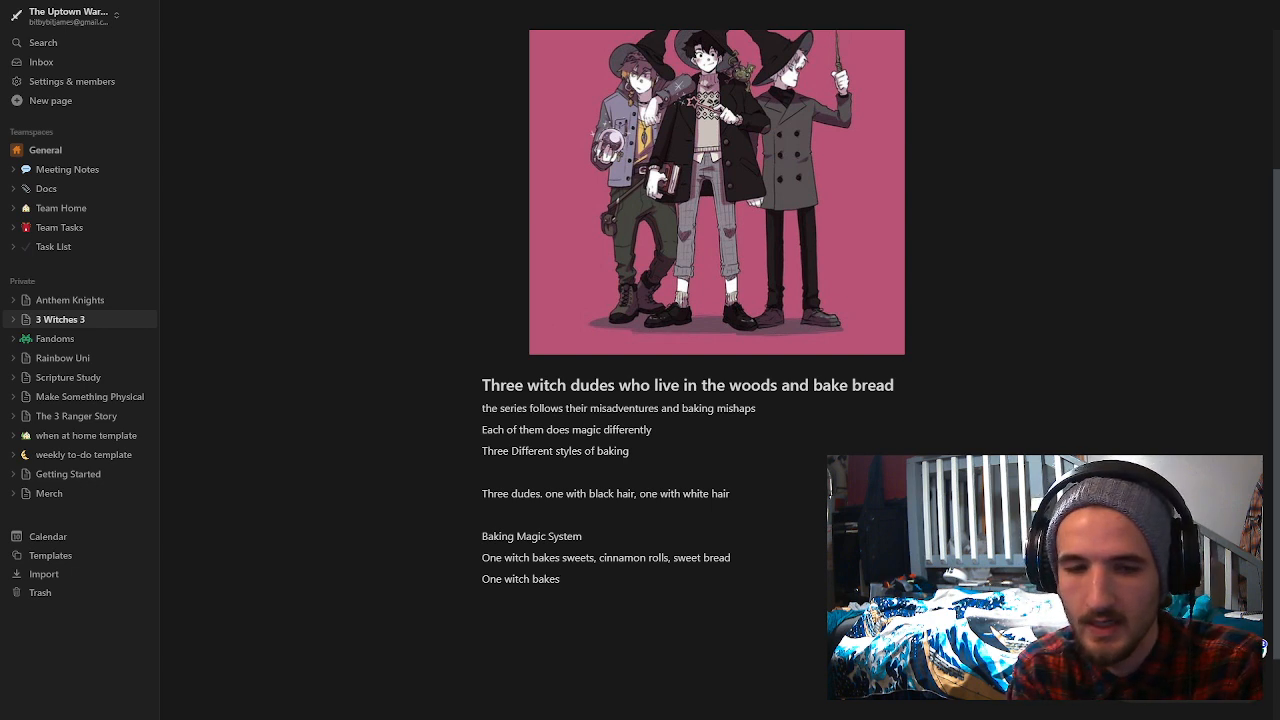
text(br)
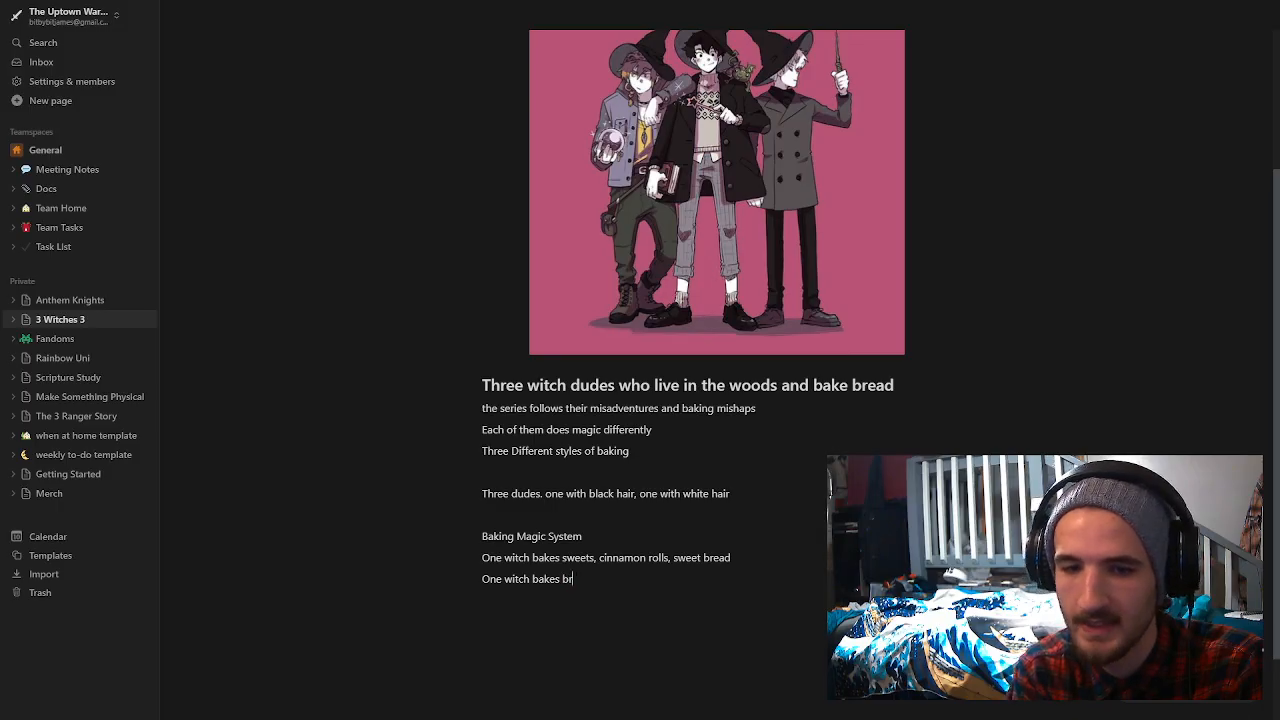
text(ead)
key(Return)
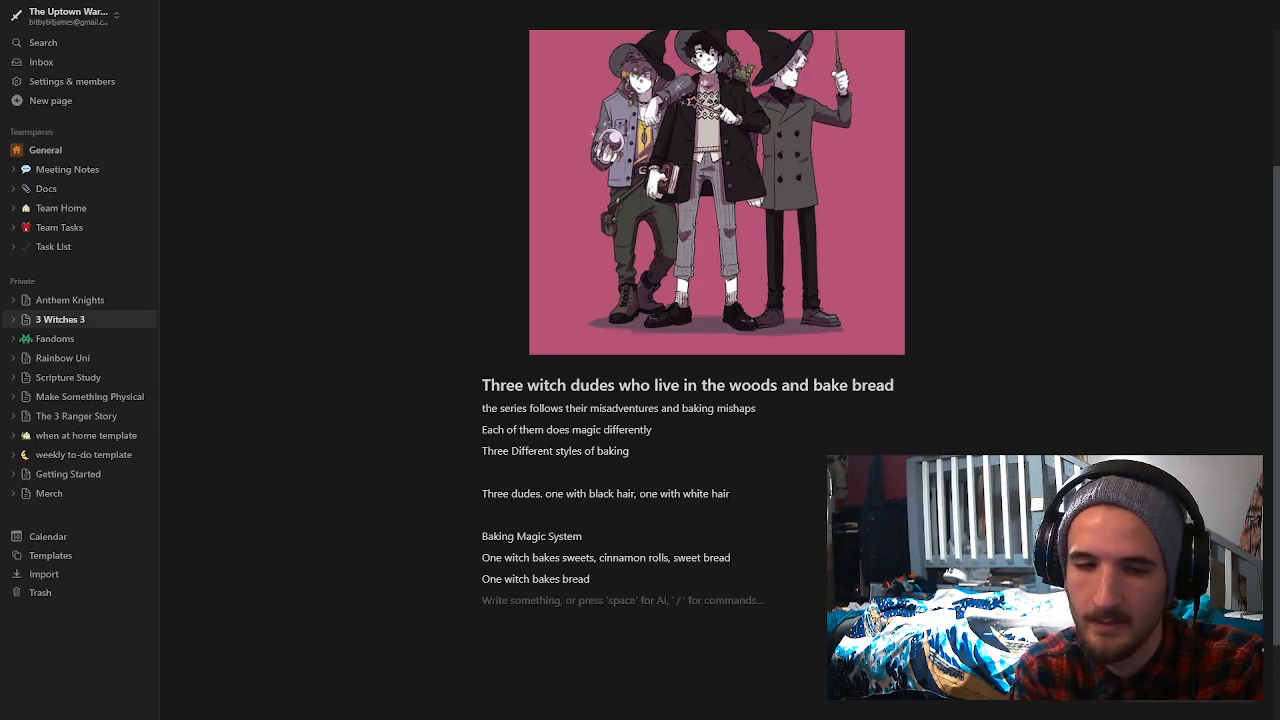
text(One)
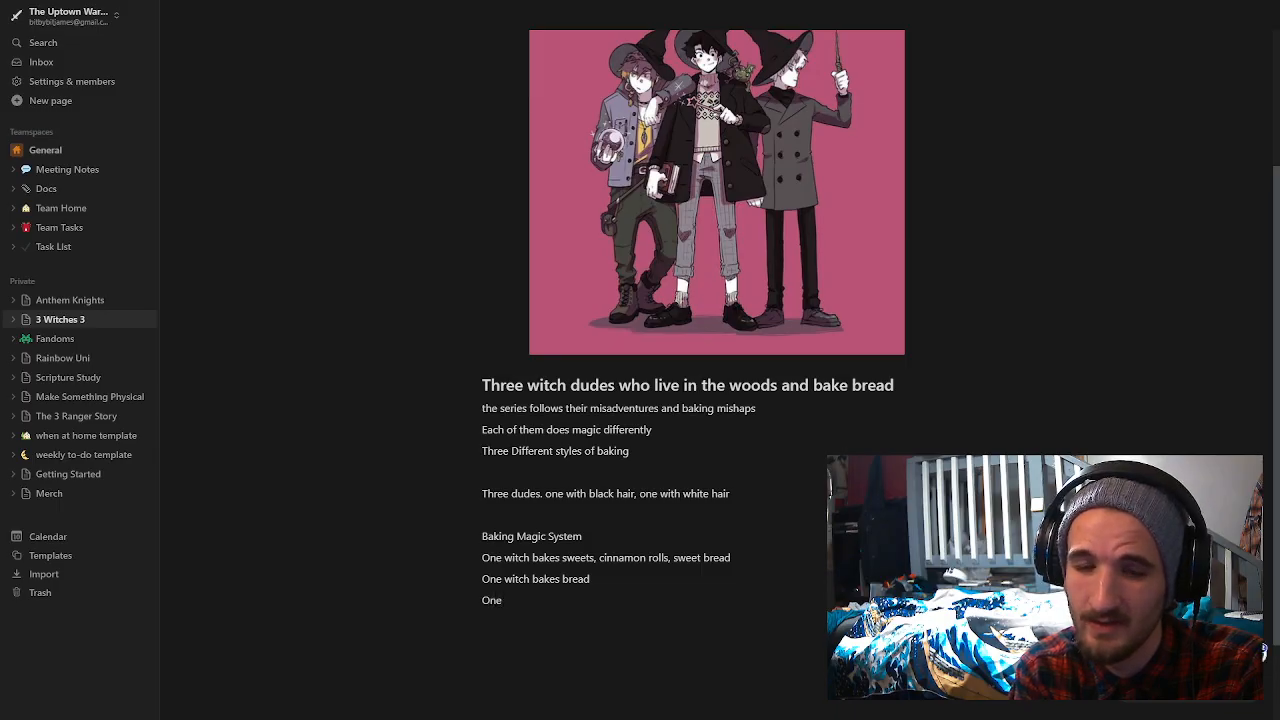
key(Return)
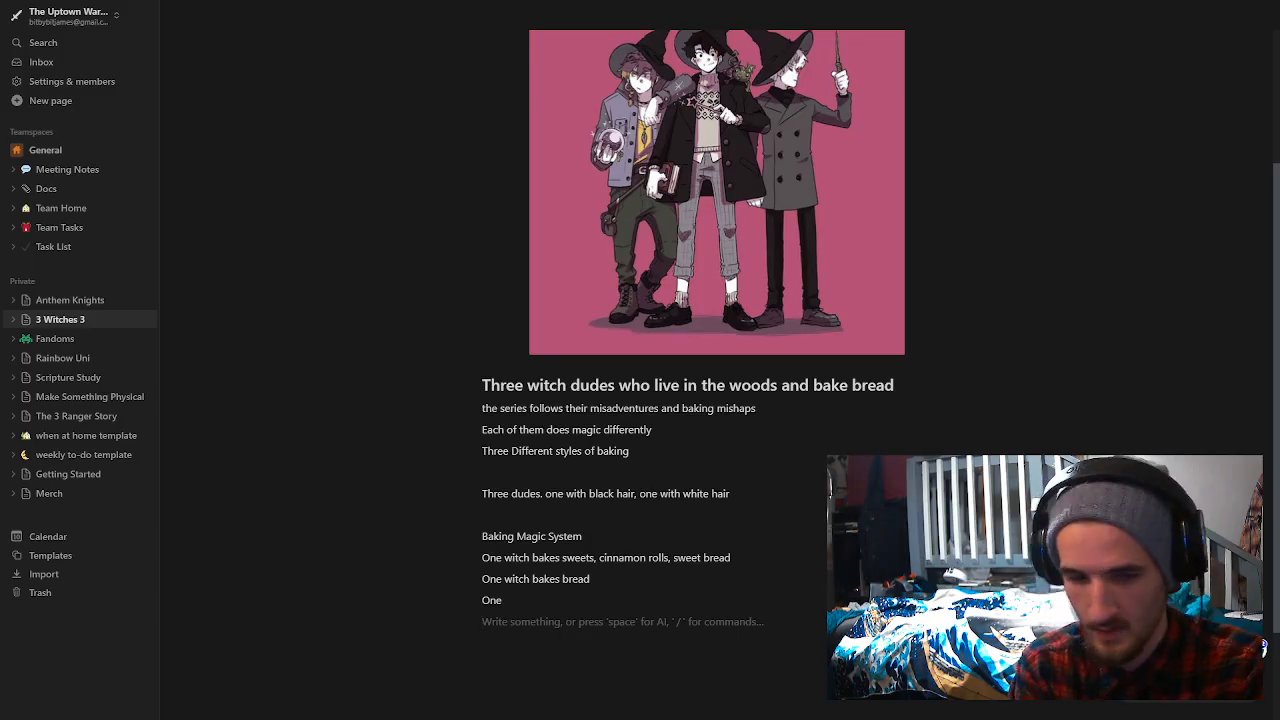
Step: Write "Three witch dudes that live in woods" on a new line below the third witch line
text(Three wit)
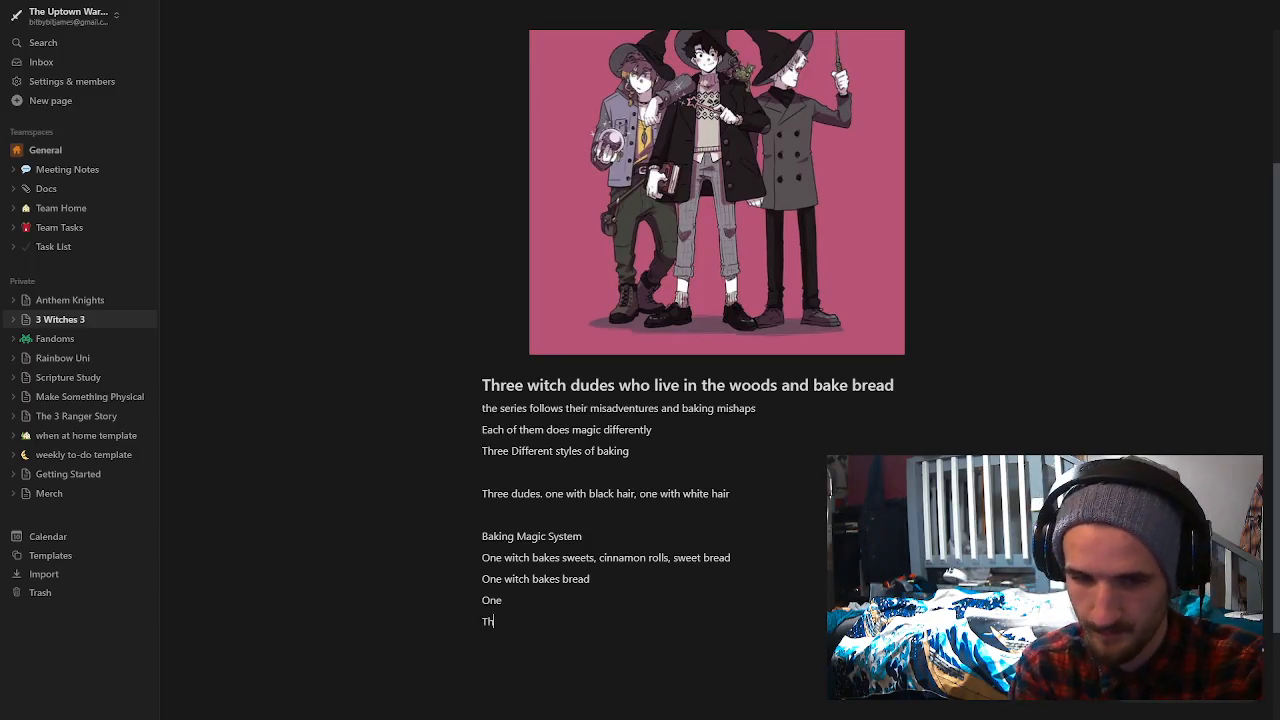
text(ch dudes)
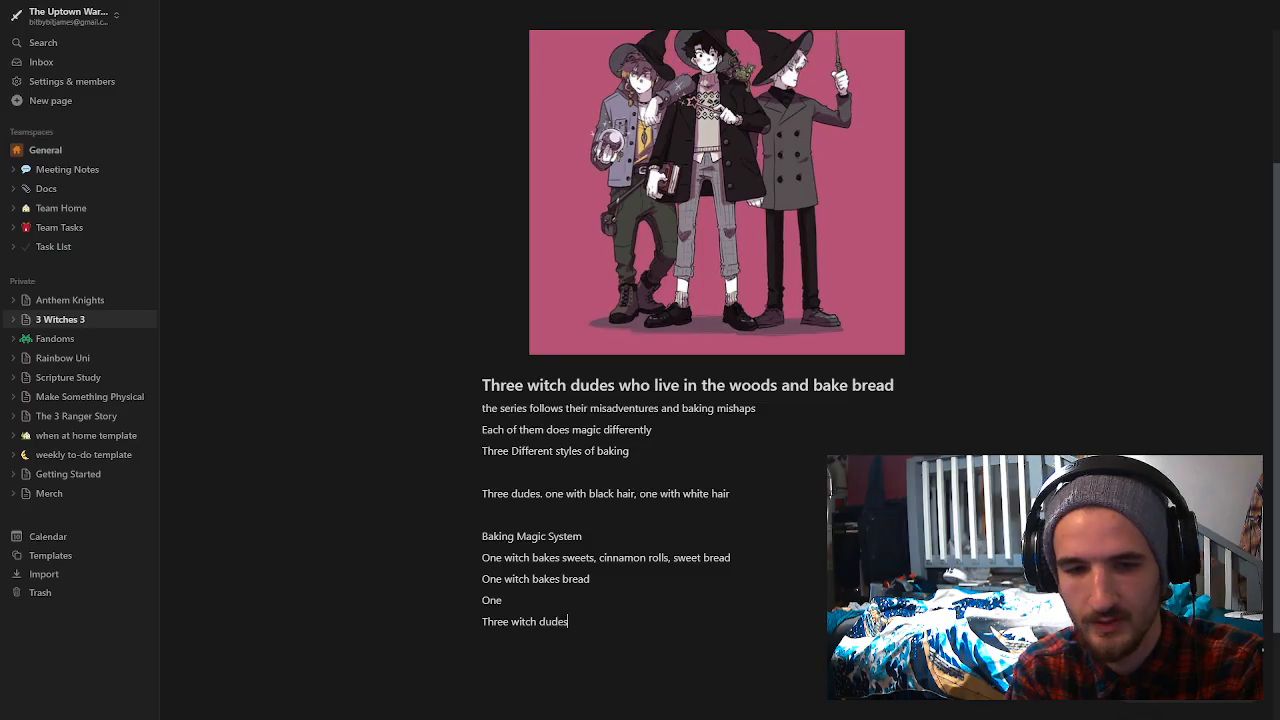
text( that go li)
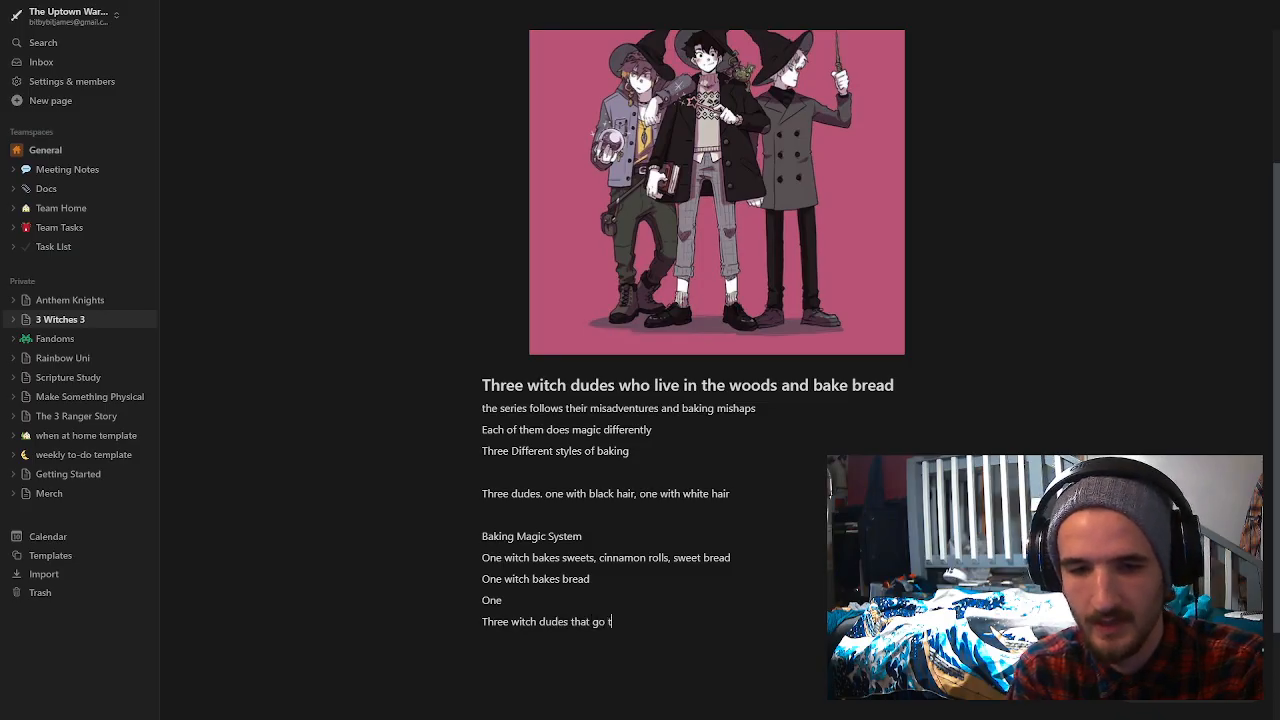
key(BackSpace)
key(BackSpace)
key(BackSpace)
key(BackSpace)
key(BackSpace)
text(live in wo)
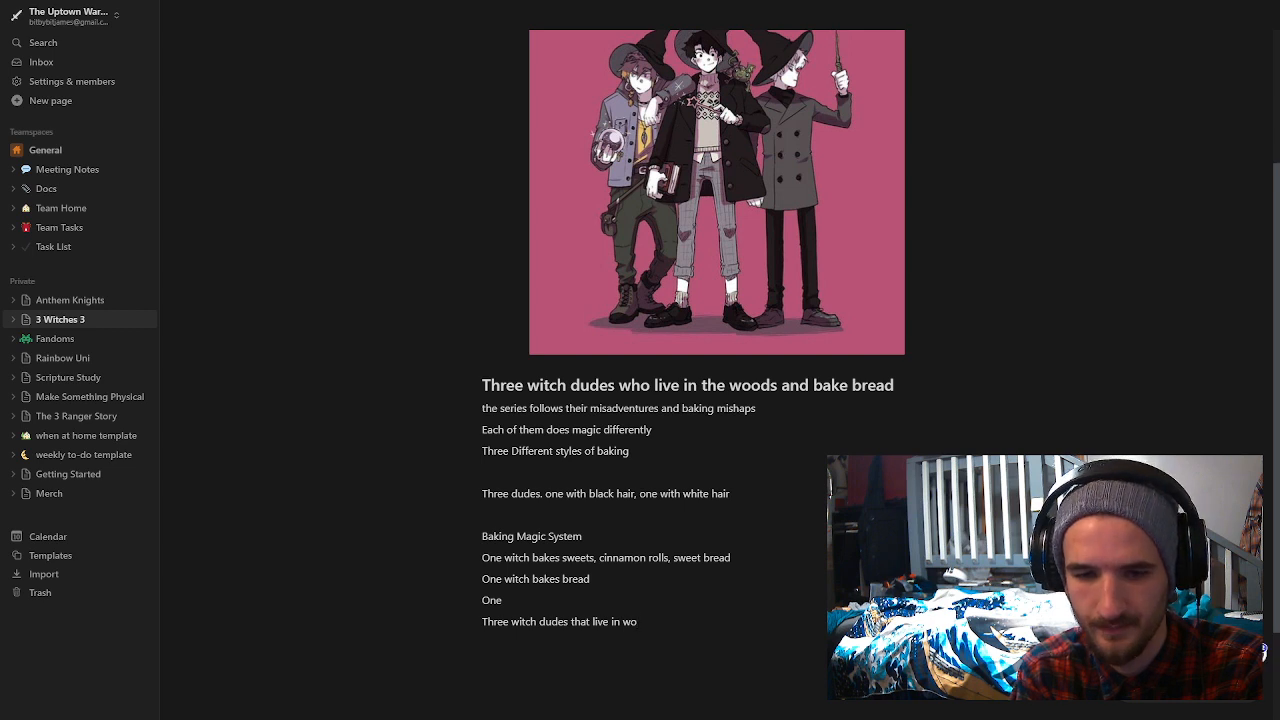
text(ods)
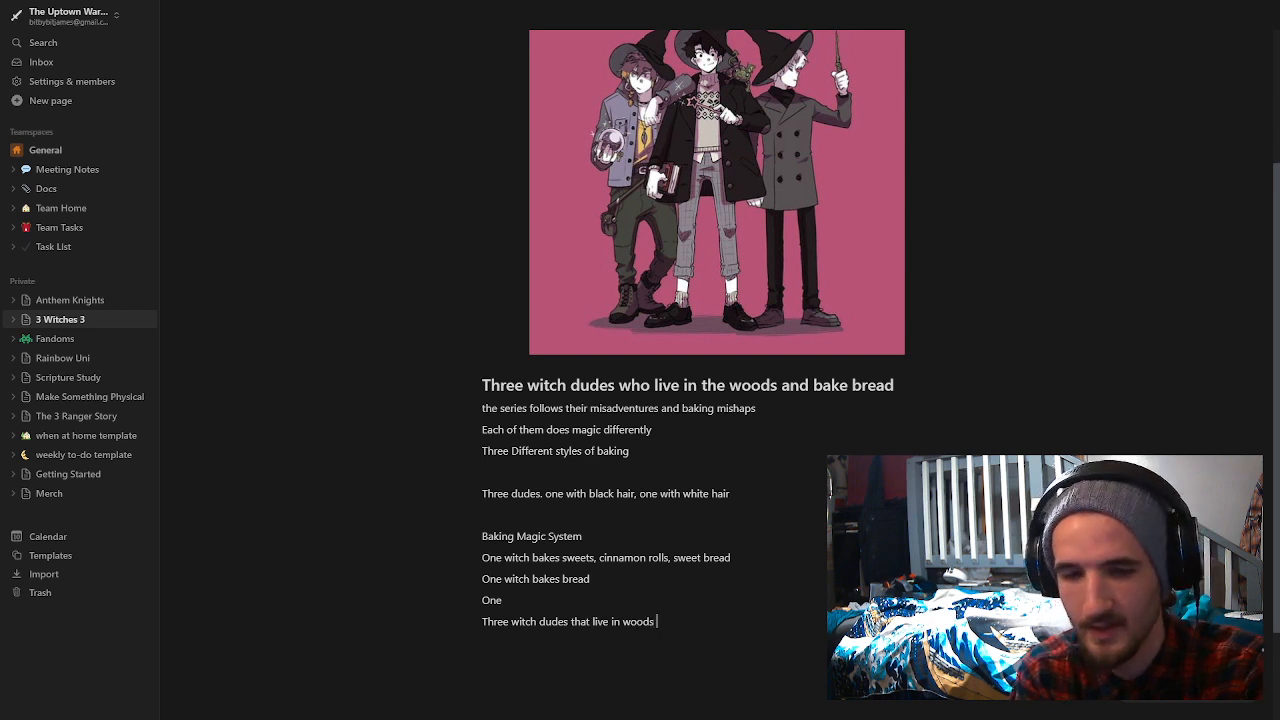
Step: Continue the sentence with "and go out to gather ingredients for baked goods." and start a new line
text( and go out)
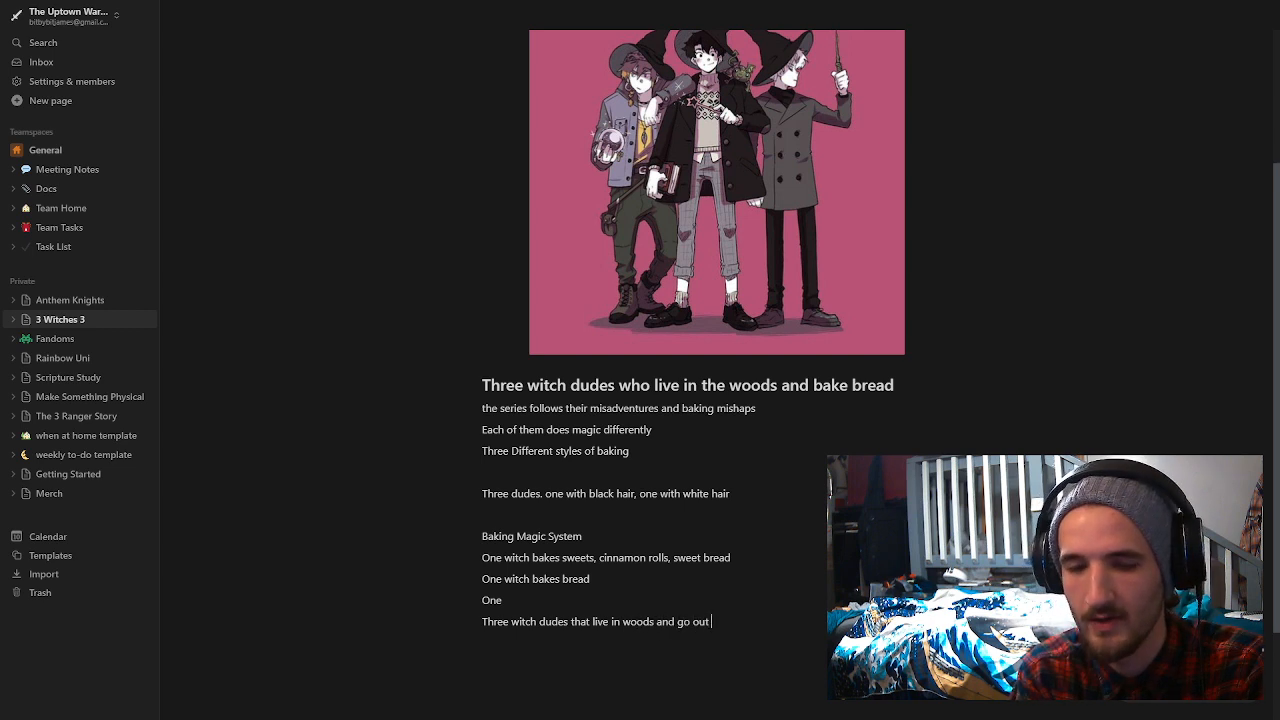
text( to )
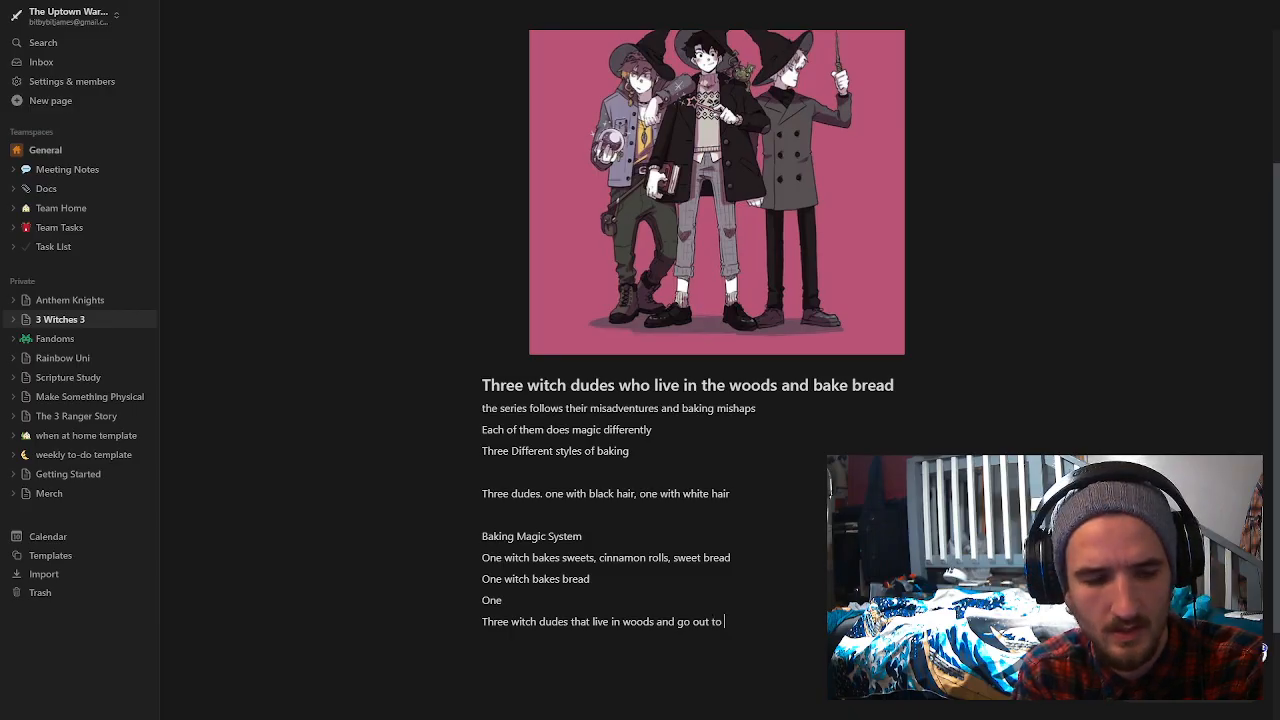
text(s)
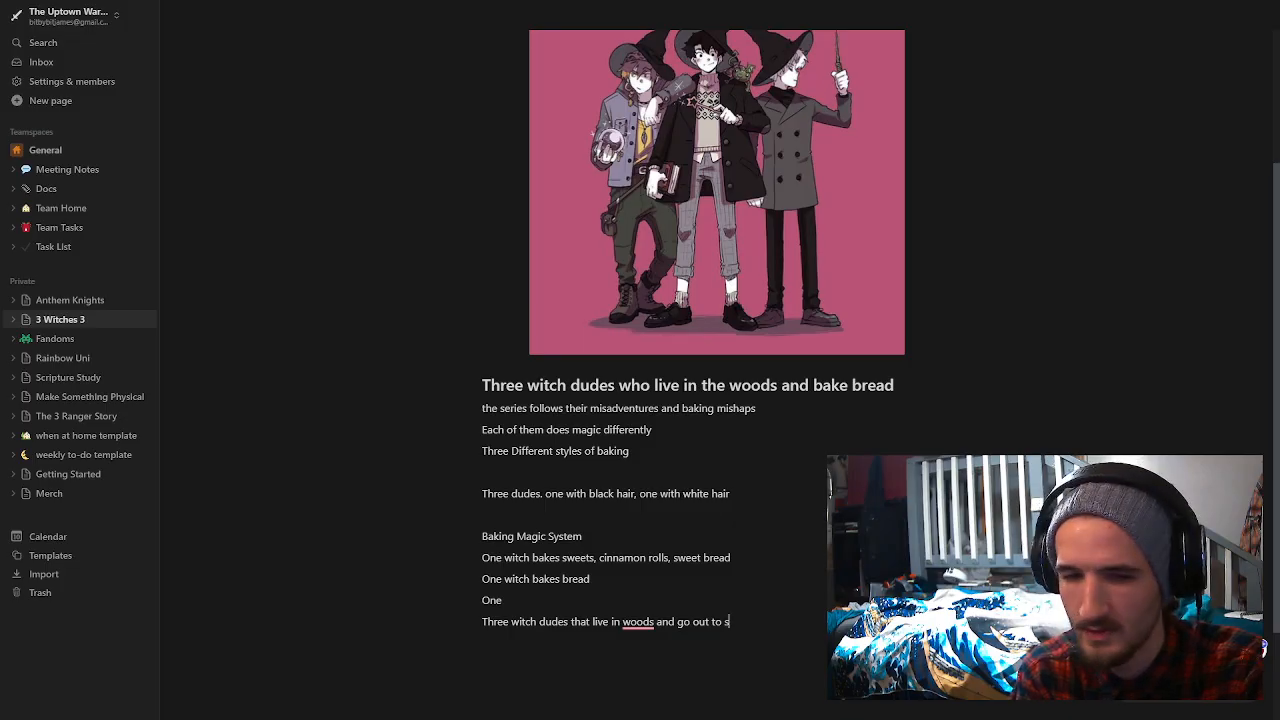
key(BackSpace)
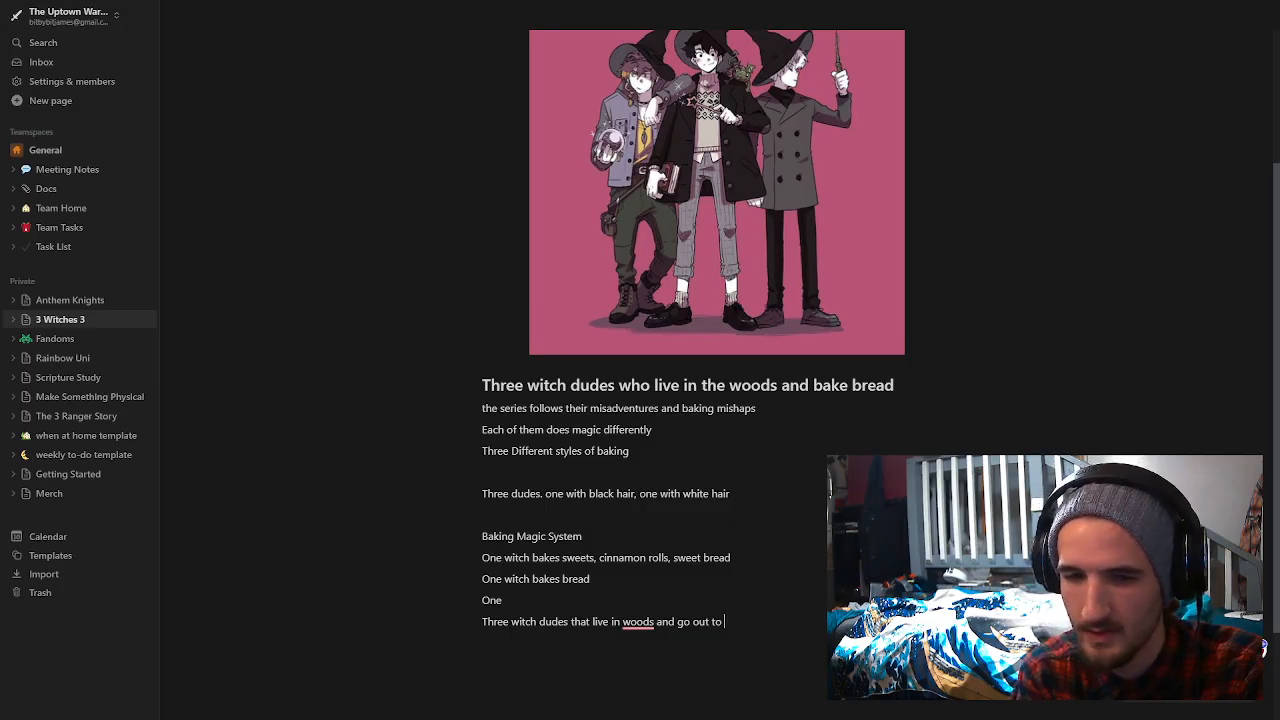
text(gather)
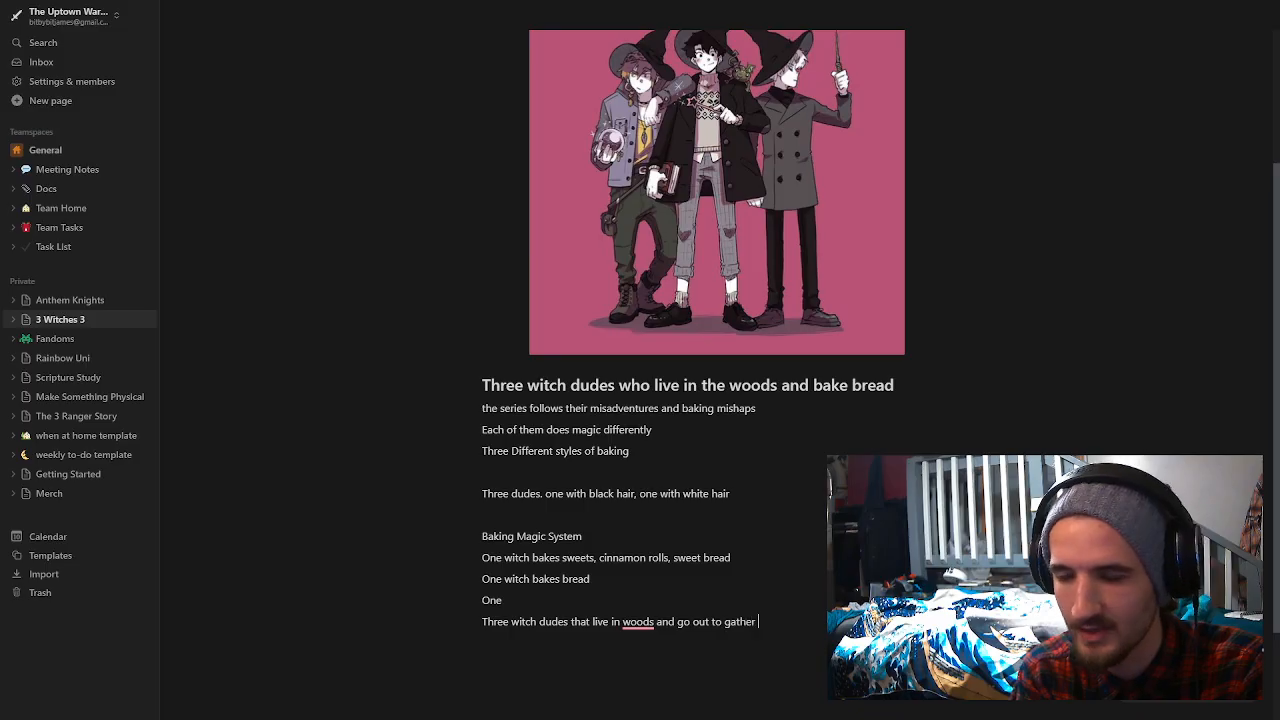
text( ingre)
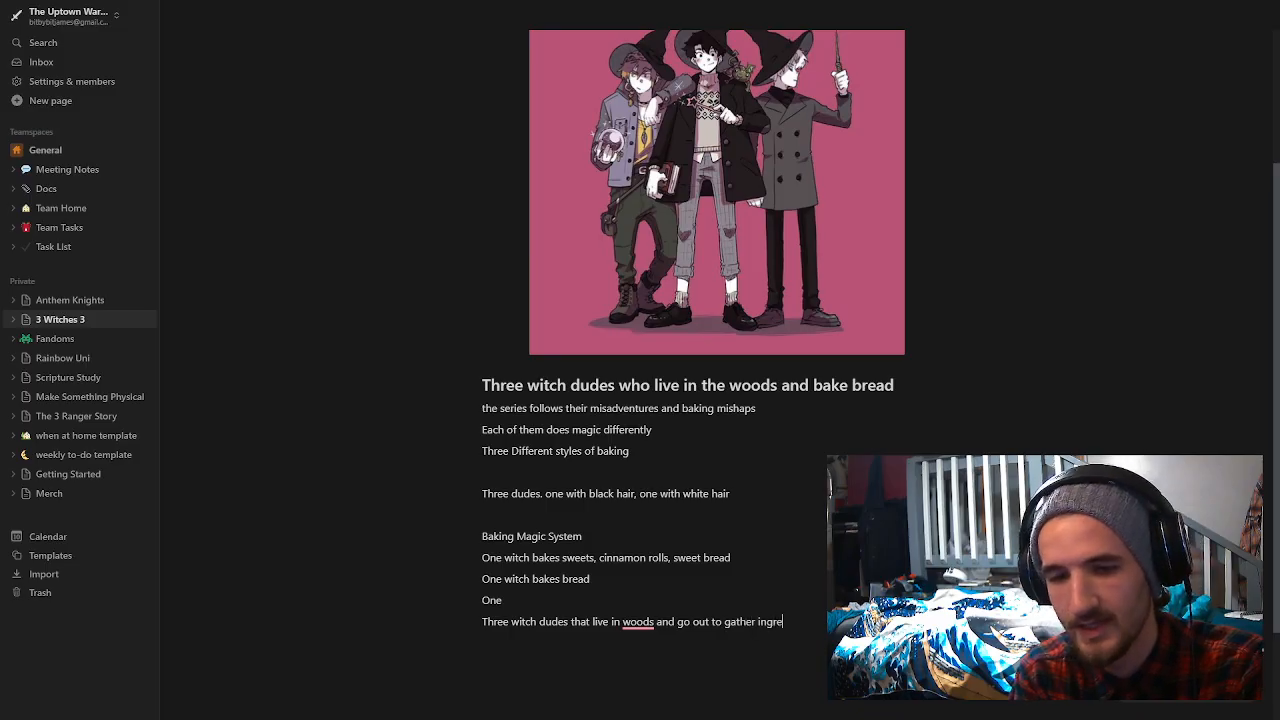
text(diants for)
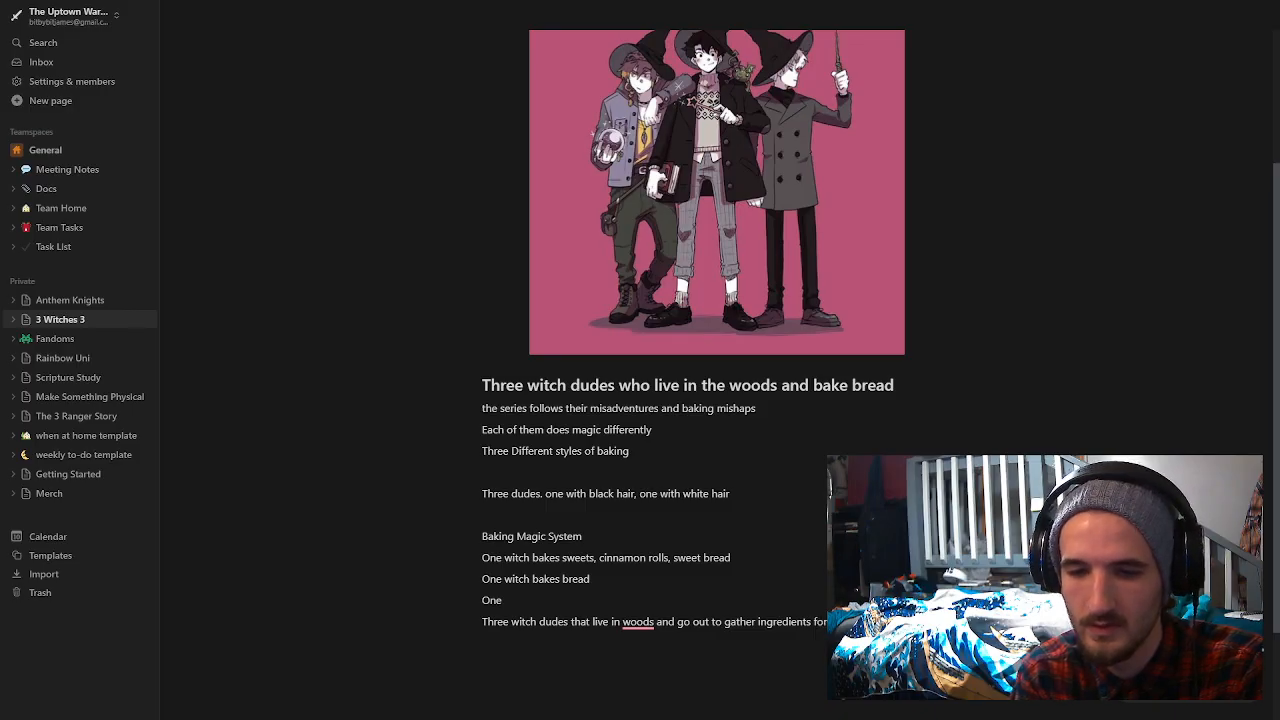
key(Return)
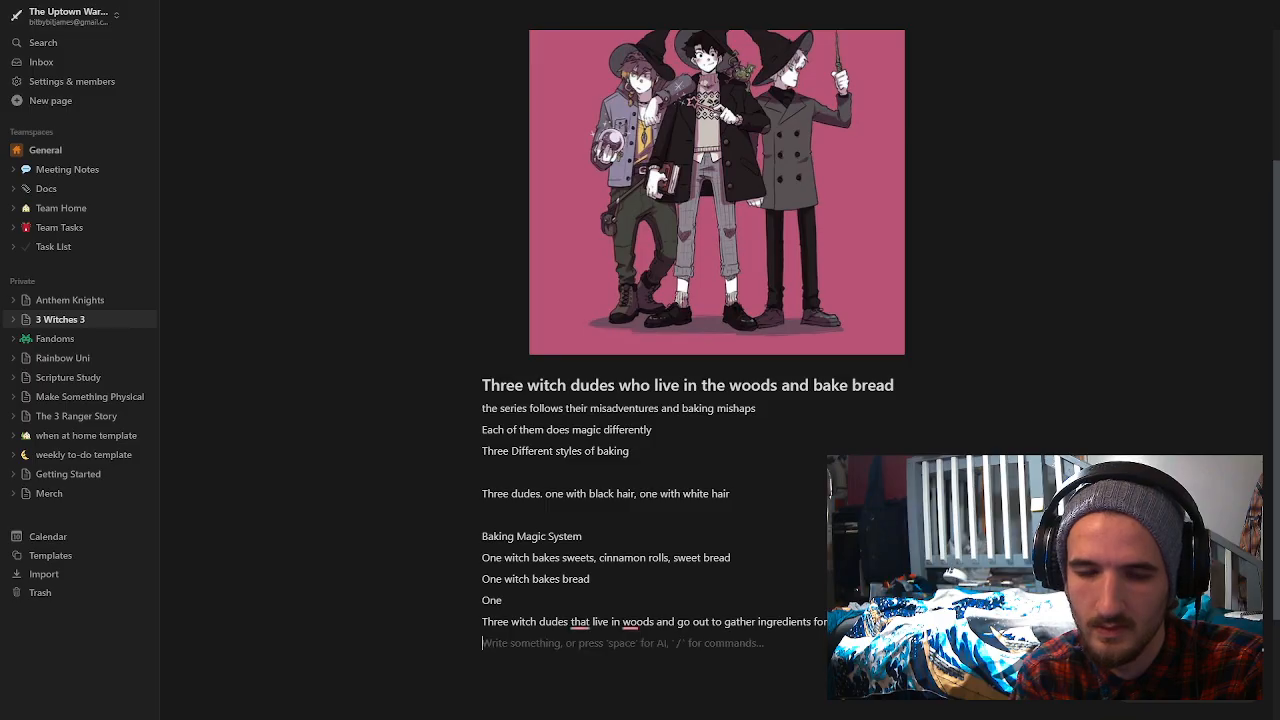
Step: Accept the Grammarly correction that removes "that" and adds "the" before "woods", and add an empty line below the sentence
scroll(640, 560, down, 1)
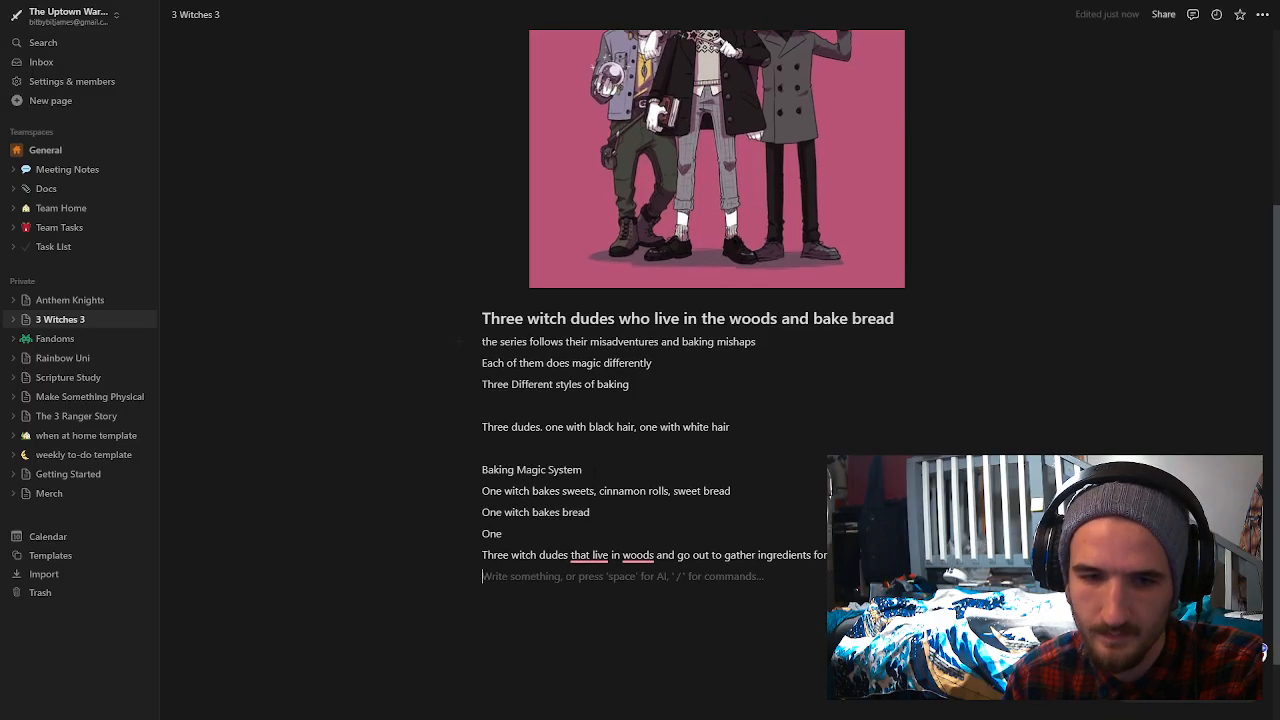
click(592, 555)
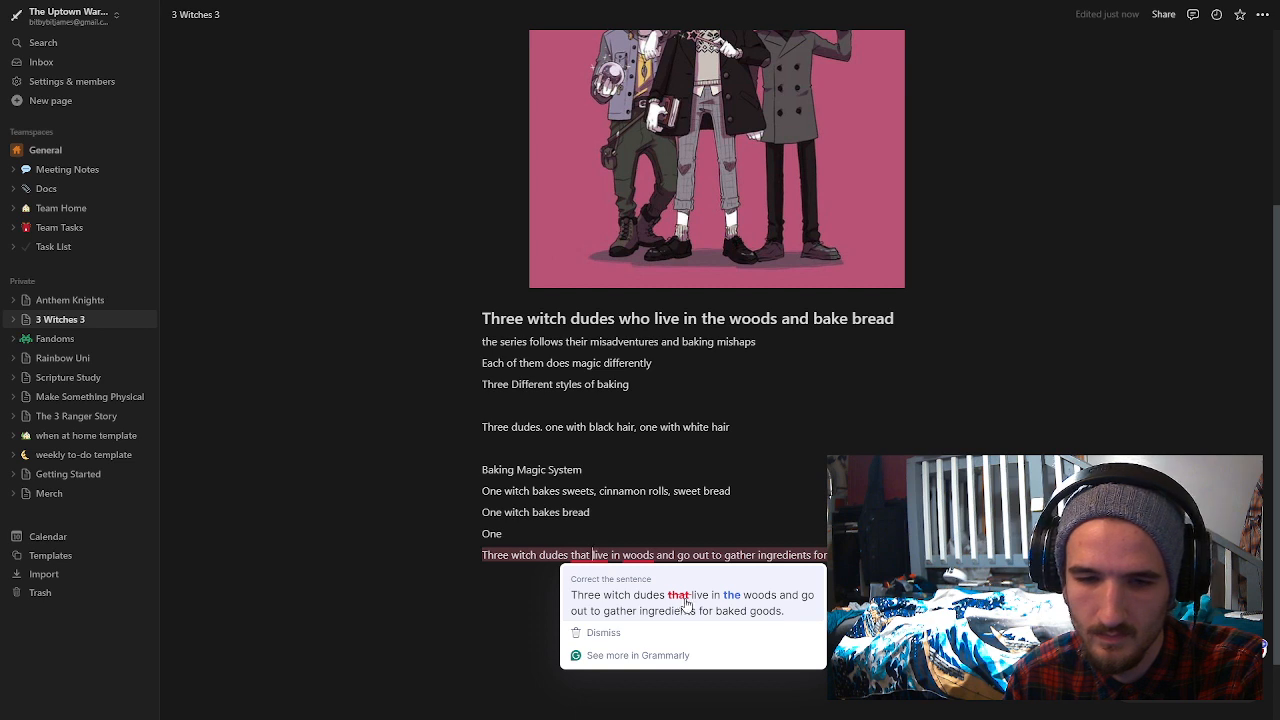
click(688, 601)
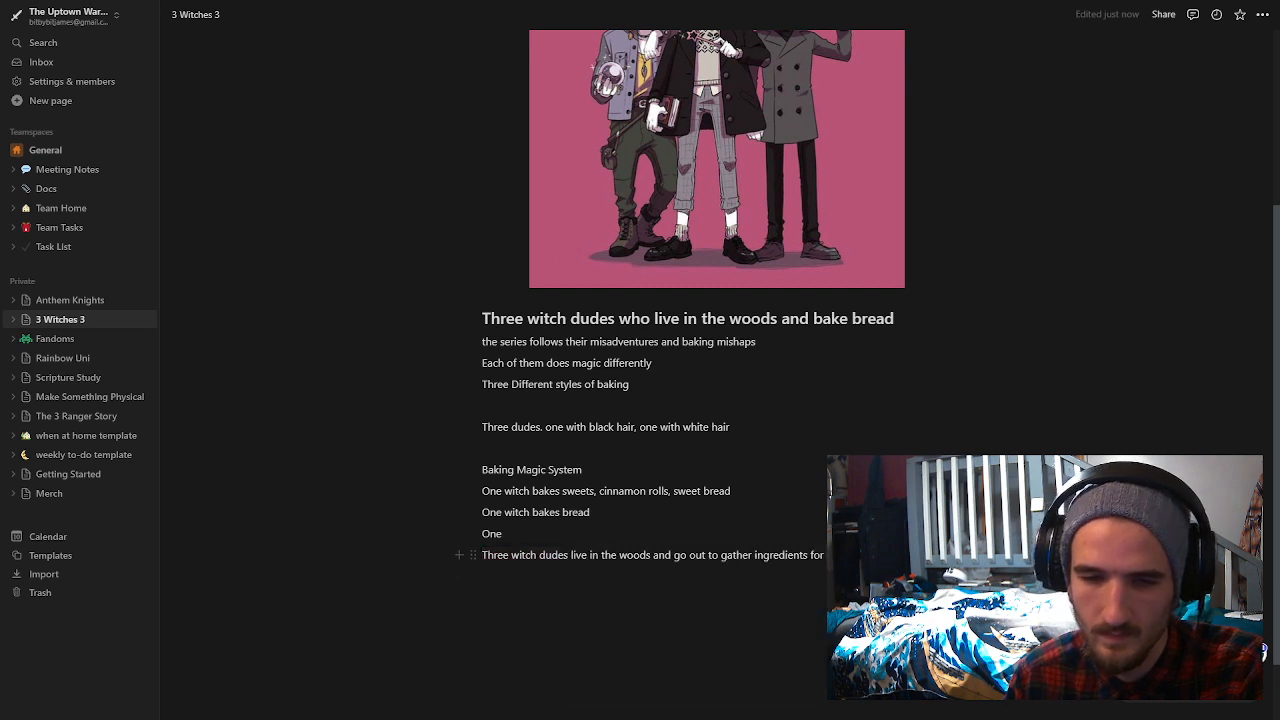
key(Return)
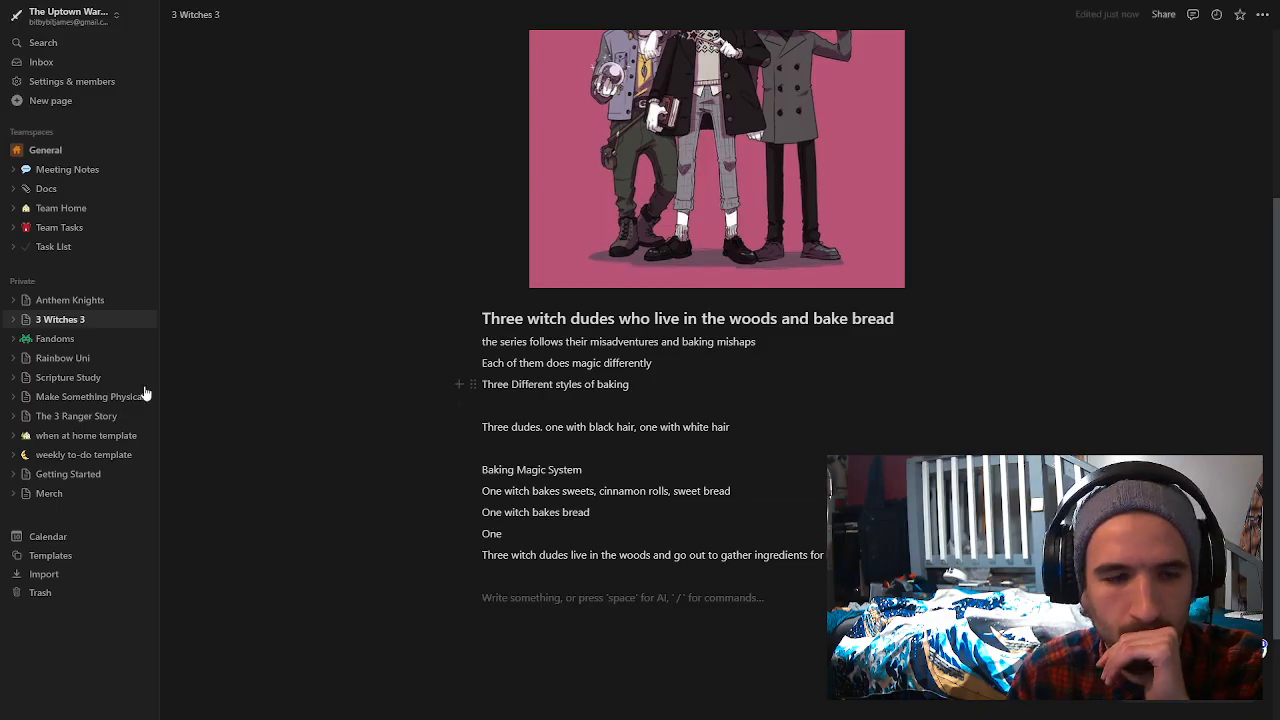
scroll(440, 388, up, 2)
scroll(424, 389, up, 1)
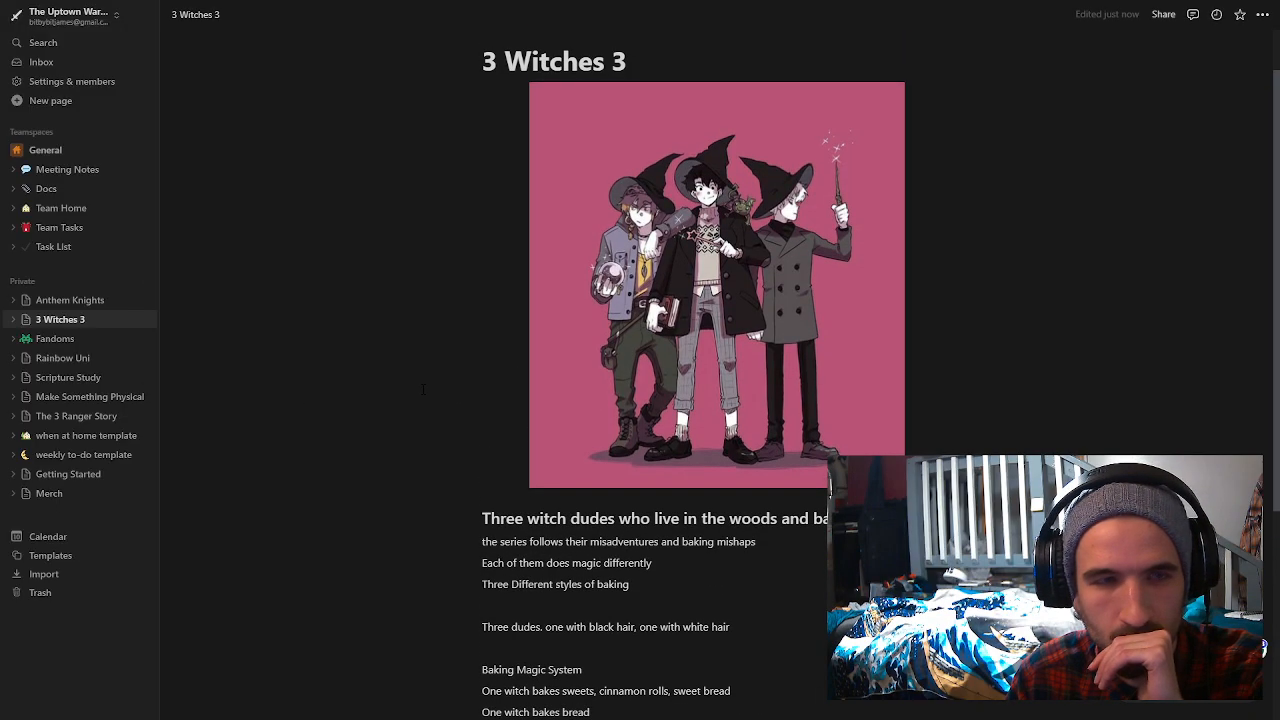
Step: Review the character notes on the subpage of Anthem Knights
scroll(423, 389, down, 2)
scroll(423, 389, down, 3)
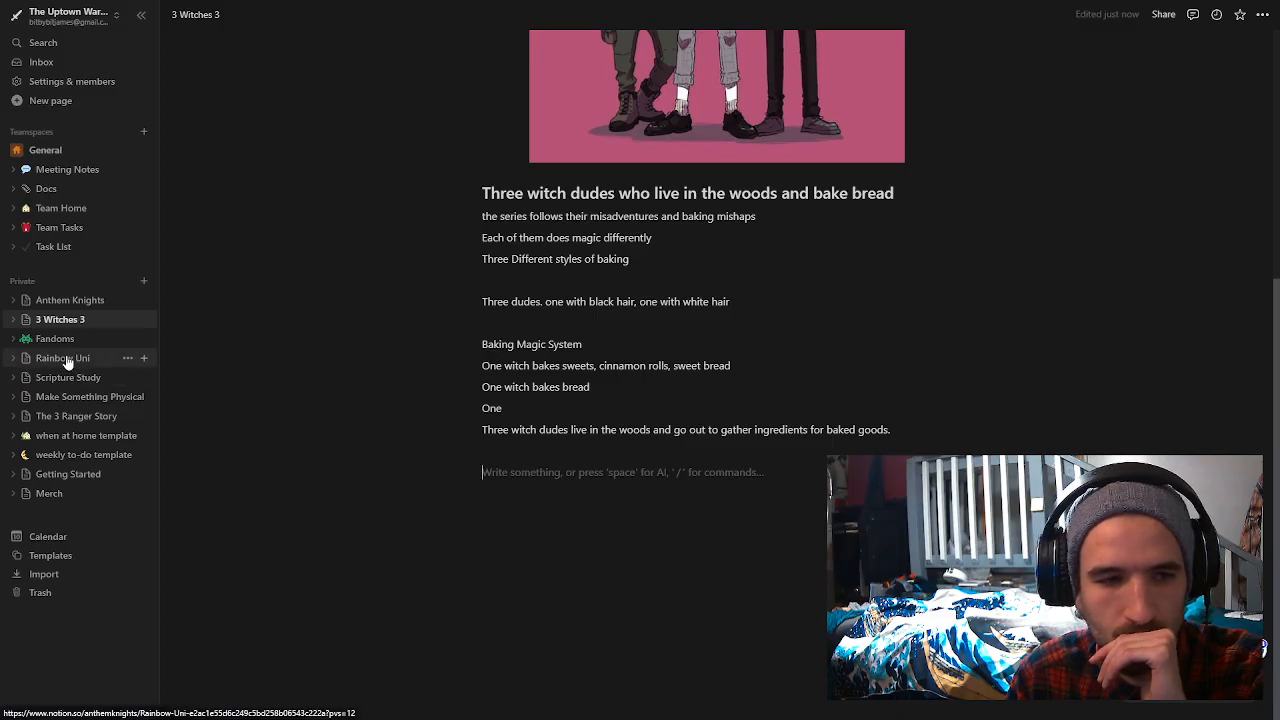
click(83, 305)
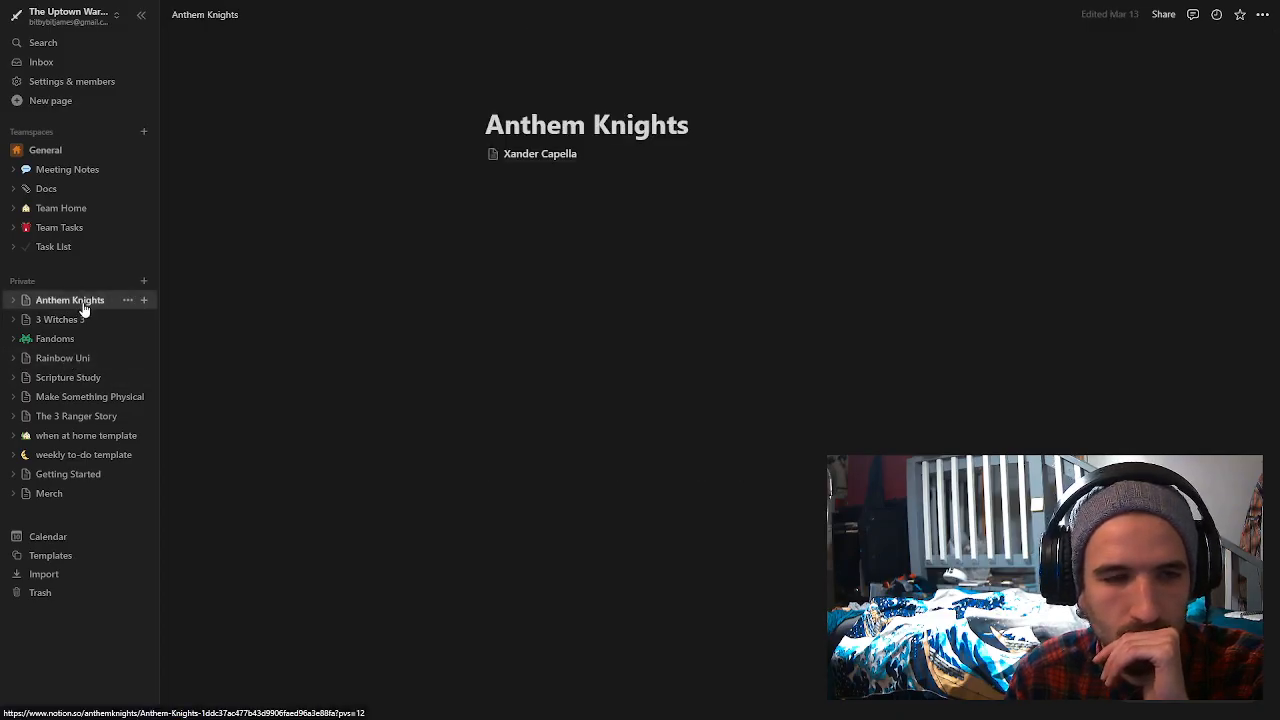
click(530, 152)
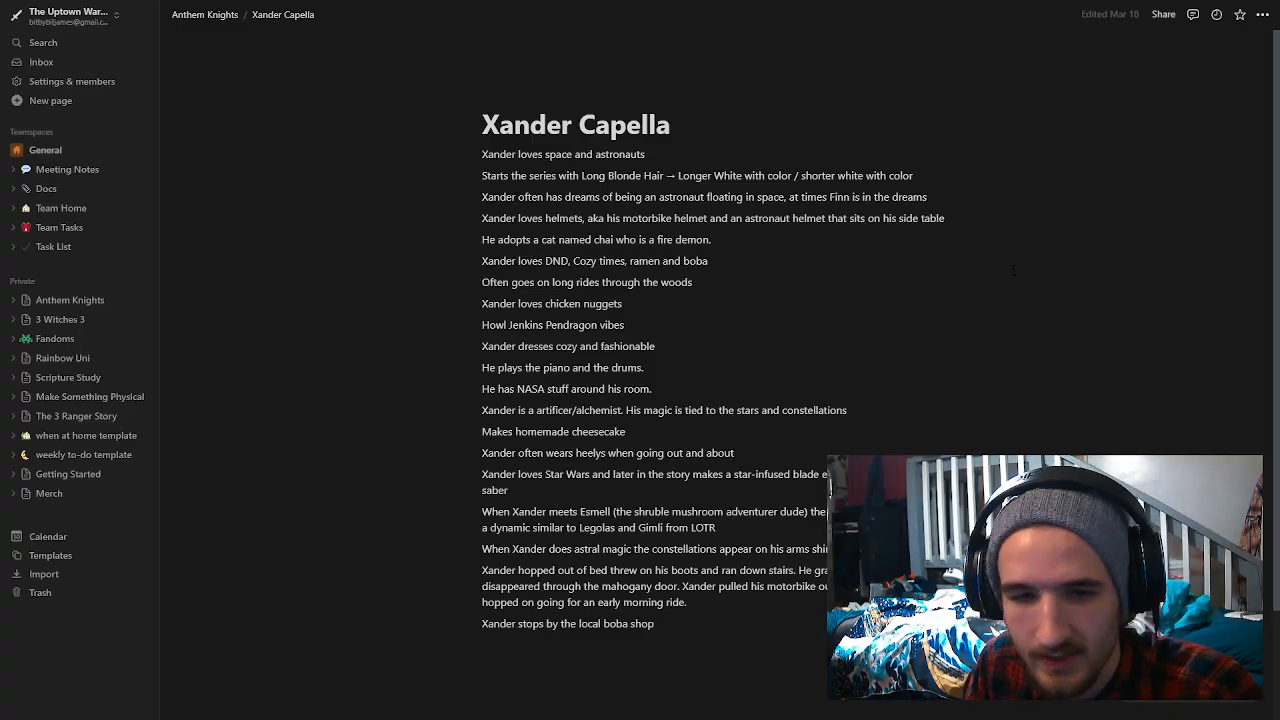
scroll(918, 344, down, 1)
scroll(918, 344, up, 1)
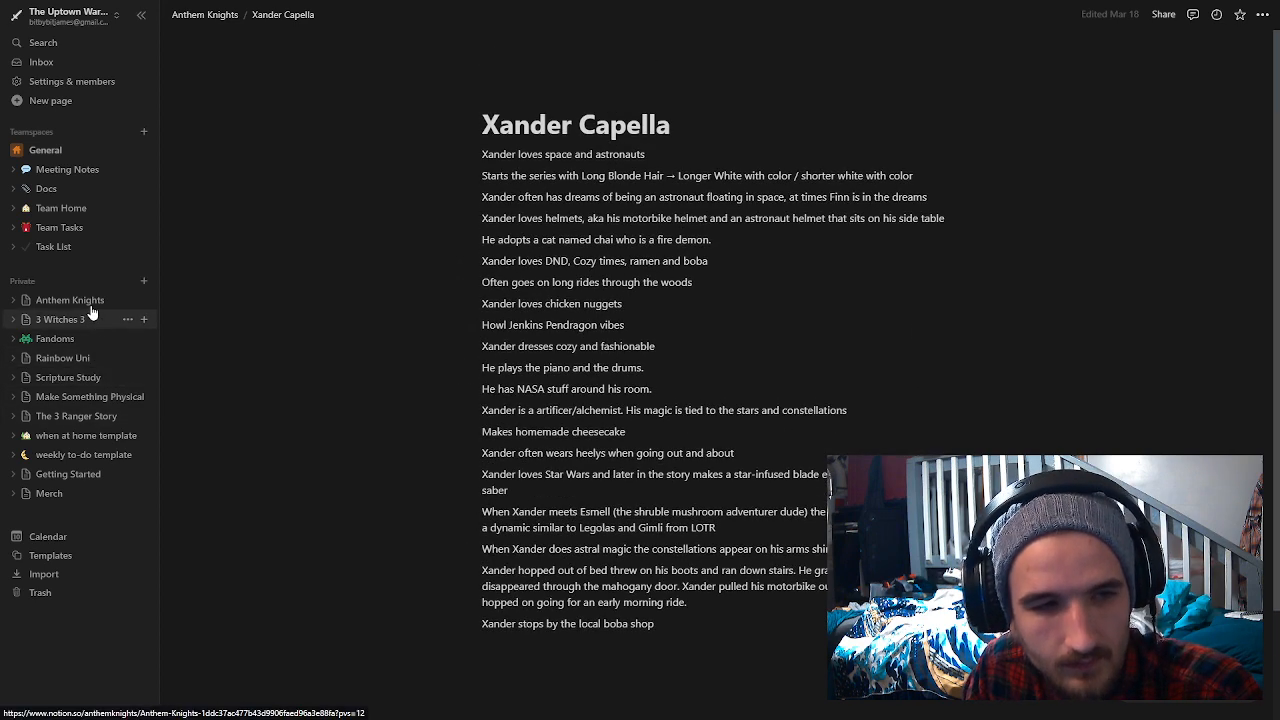
Step: Read through the Rainbow Uni page, from its opening premise down to the final story ideas
click(72, 360)
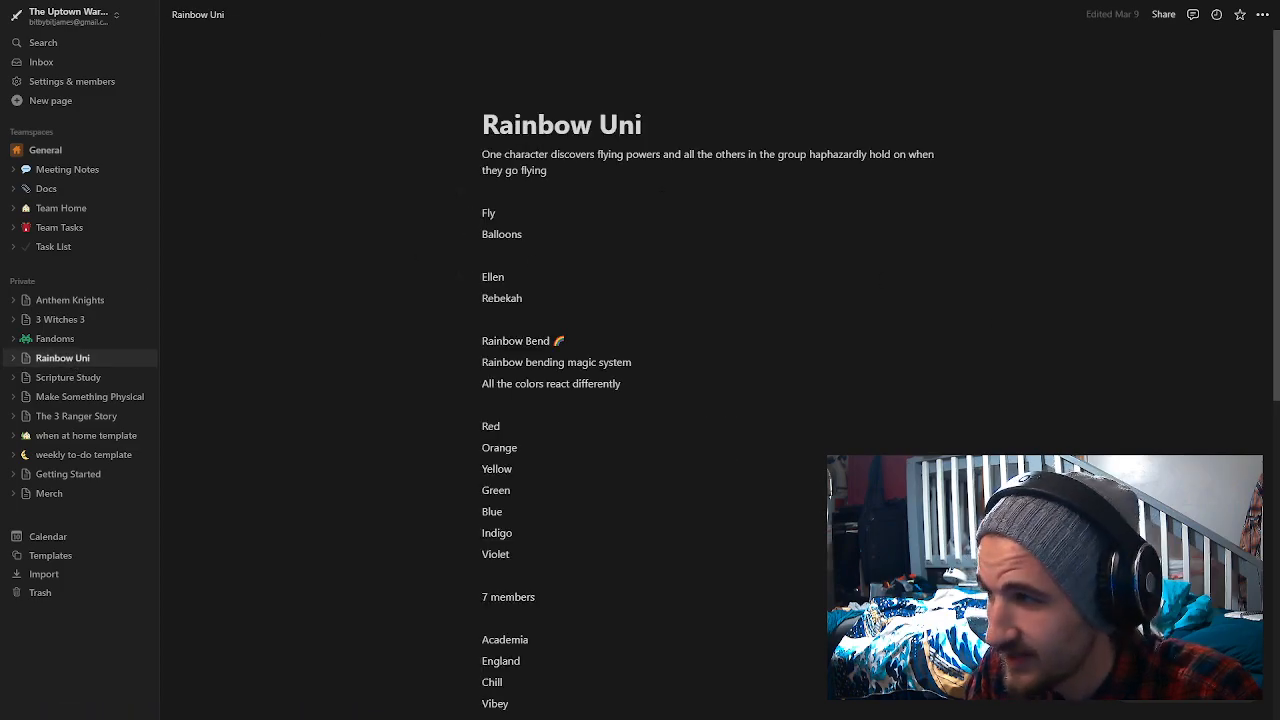
scroll(700, 400, down, 1)
scroll(838, 304, up, 1)
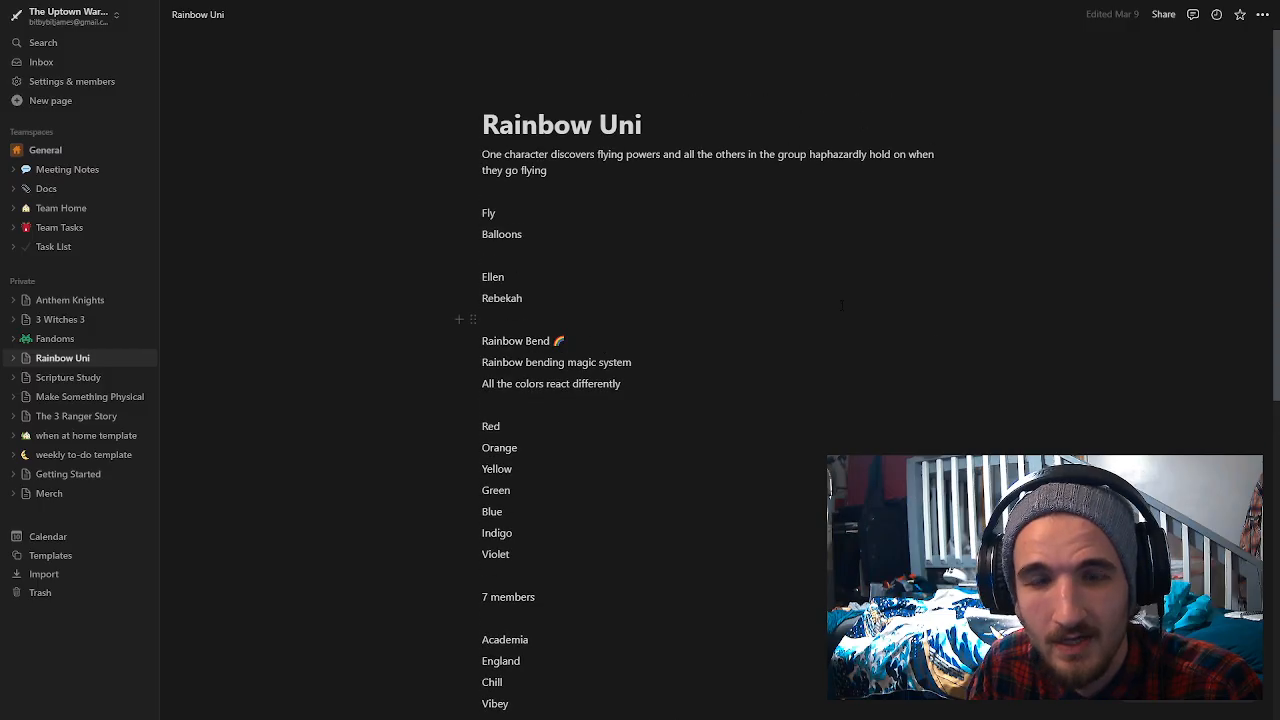
scroll(838, 304, down, 5)
scroll(457, 306, up, 5)
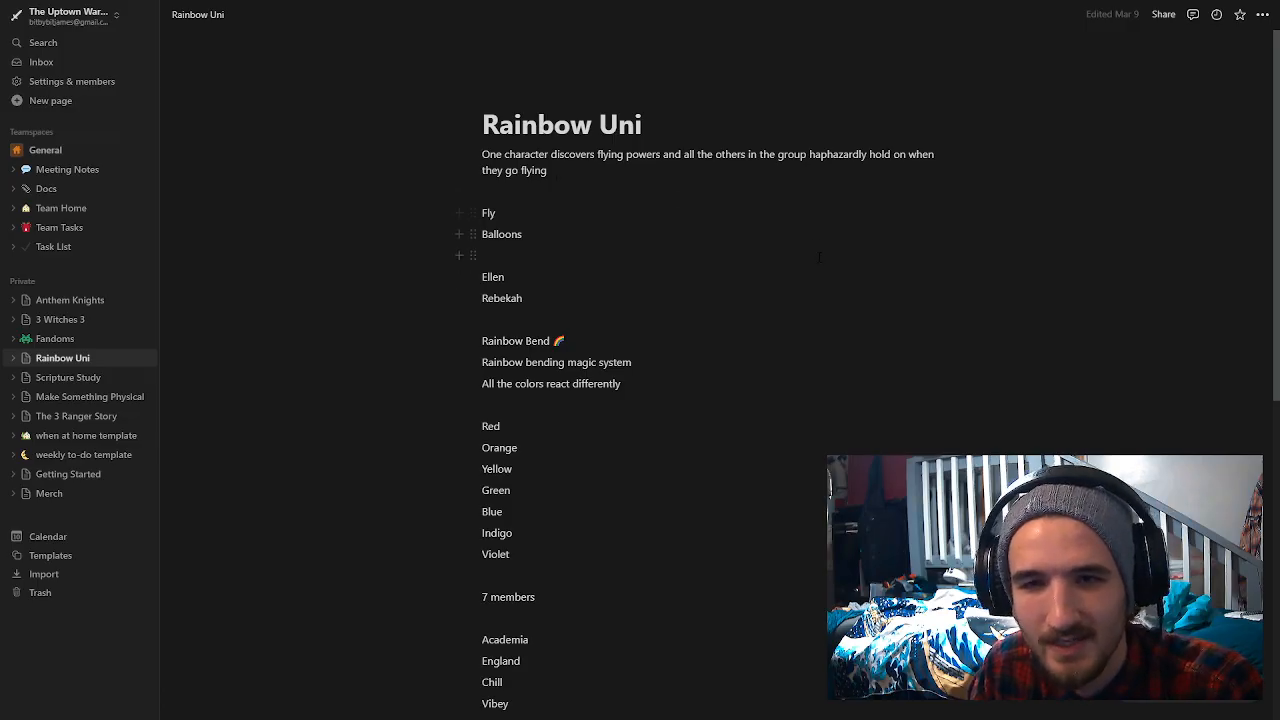
scroll(700, 238, down, 4)
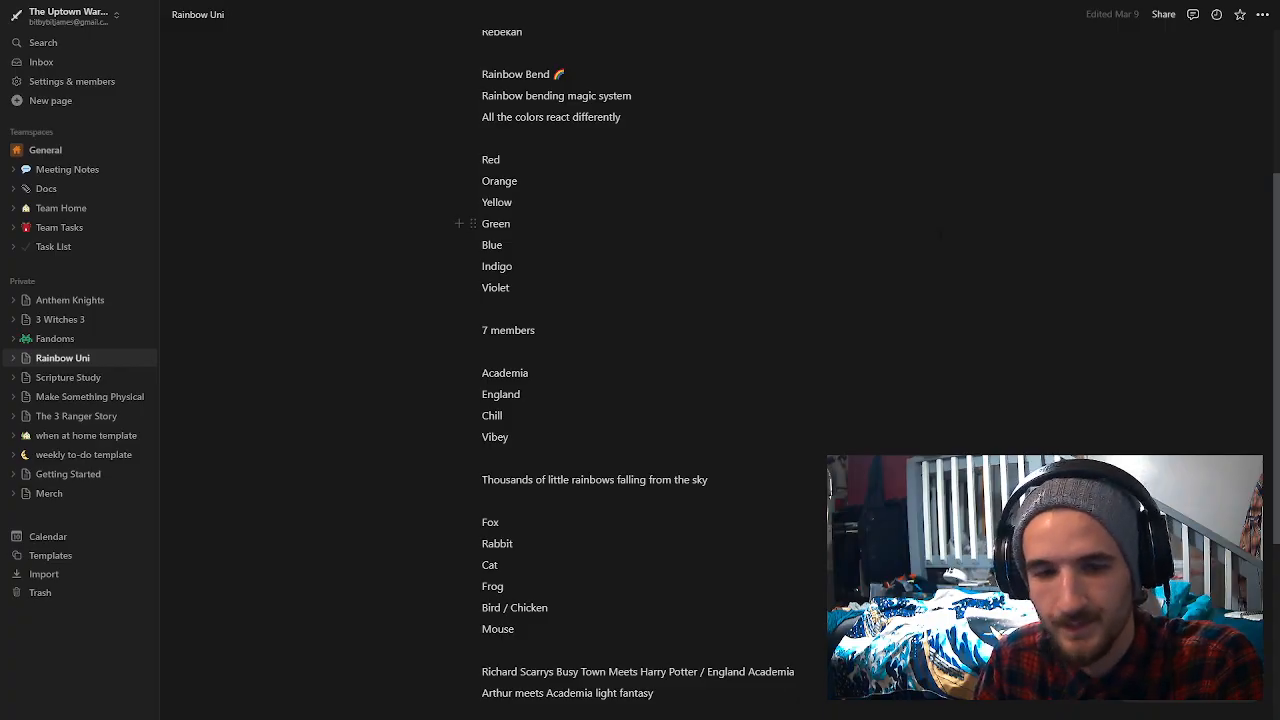
scroll(940, 236, down, 3)
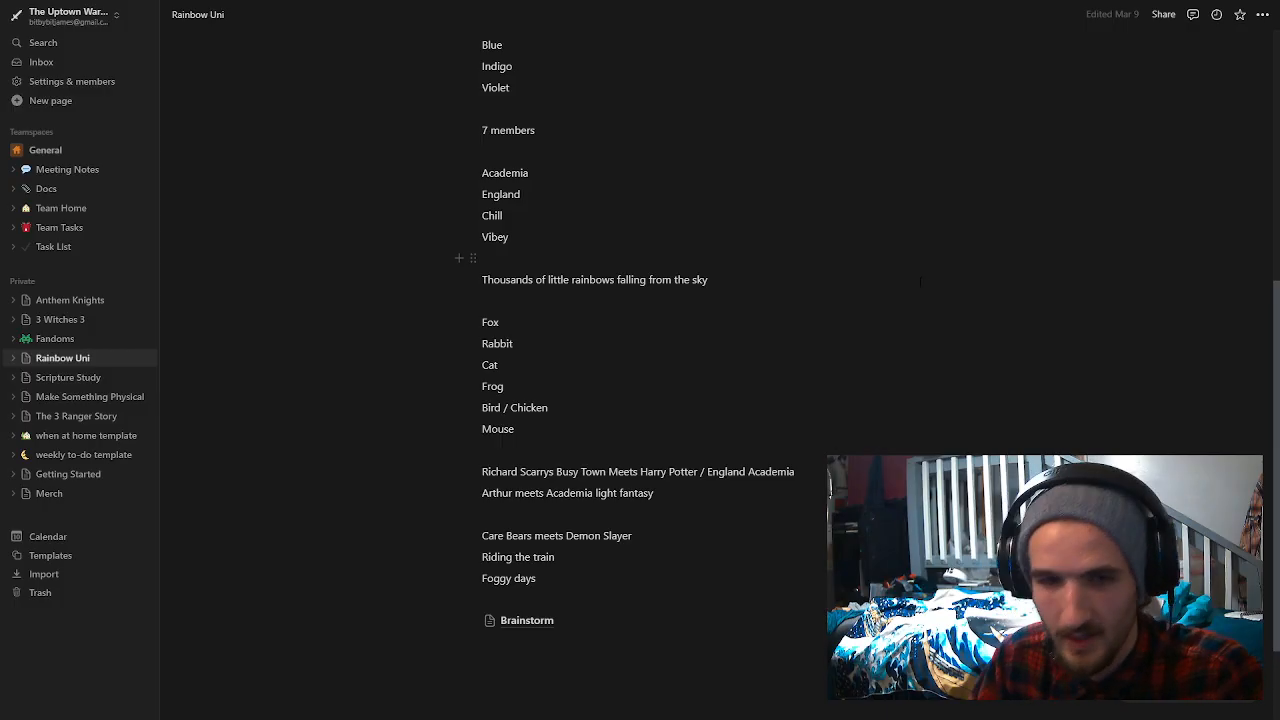
Step: Check the Brainstorm subpage of Rainbow Uni and reread the parent page's lower notes
click(556, 626)
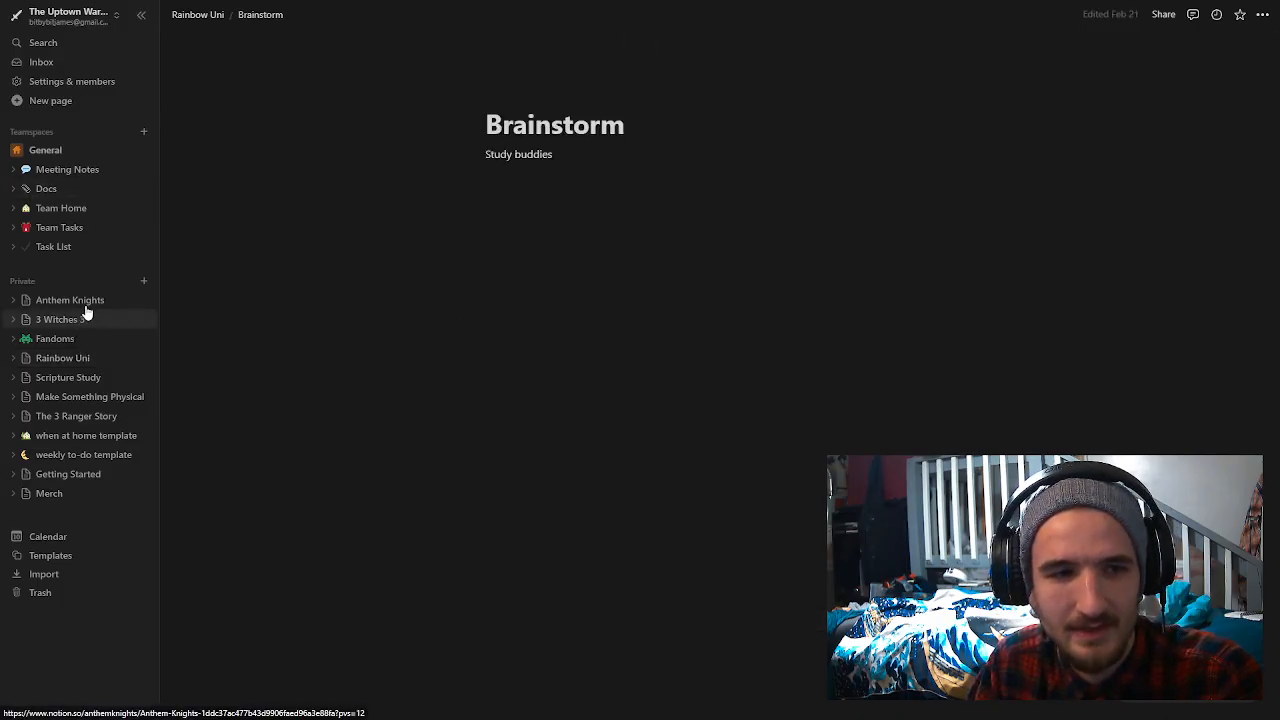
click(62, 358)
scroll(451, 337, down, 5)
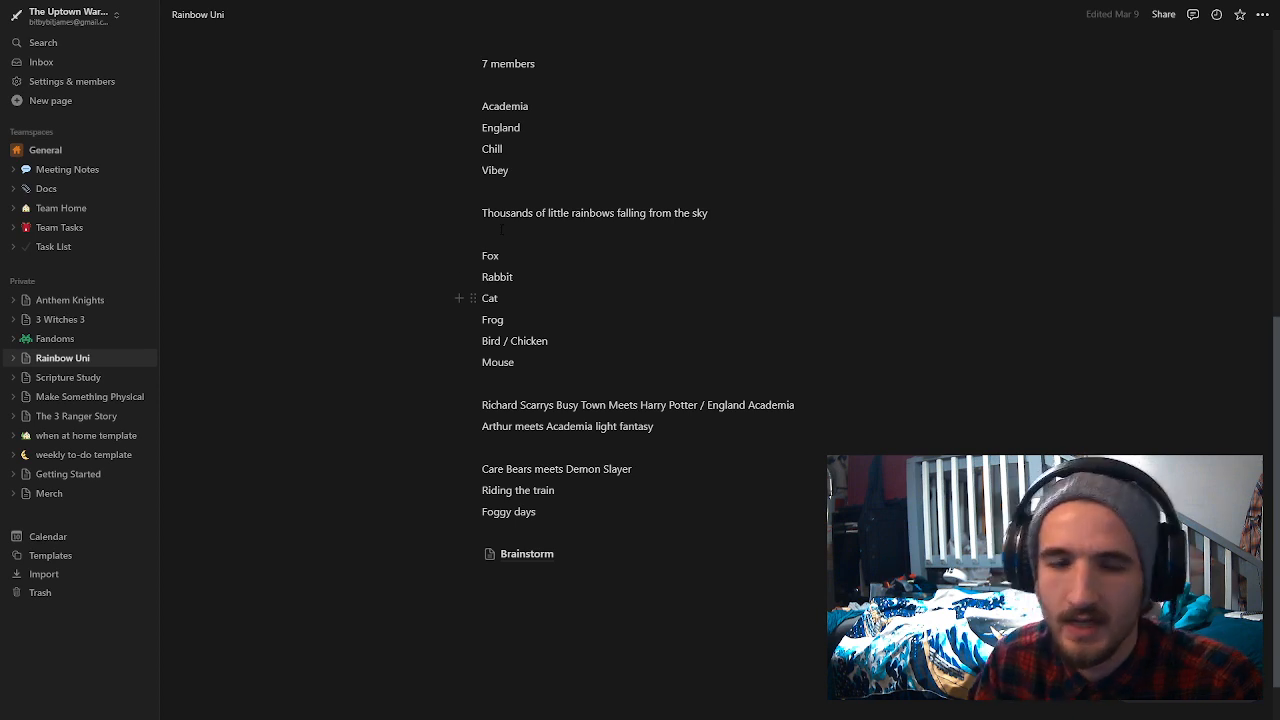
scroll(395, 297, up, 2)
scroll(395, 297, down, 3)
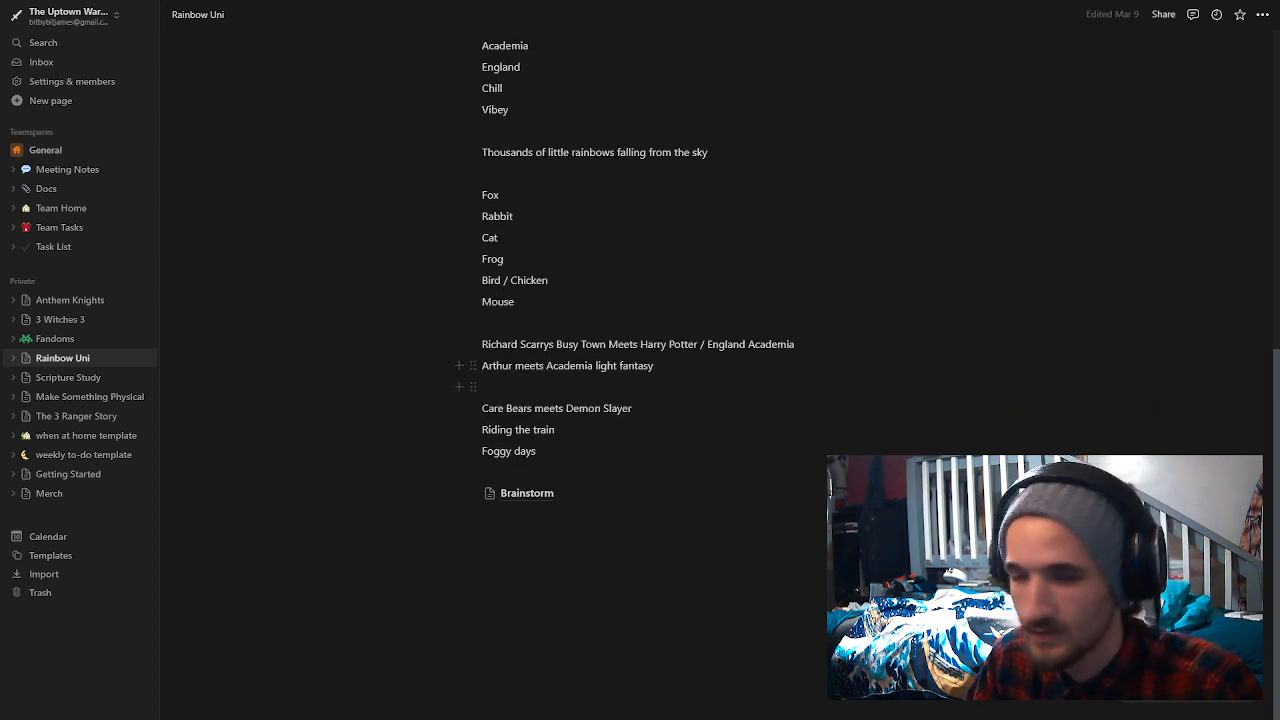
scroll(616, 451, up, 2)
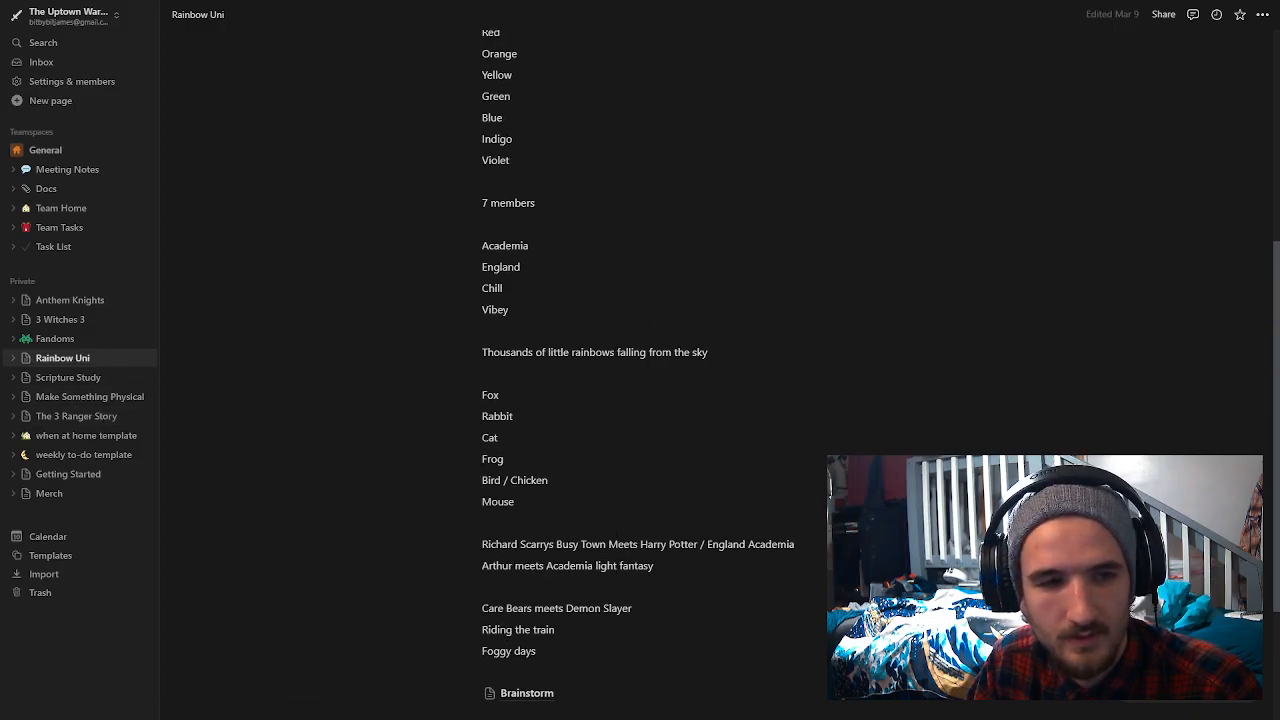
Step: Return to the 3 Witches 3 page and reread its picture and story notes
click(82, 325)
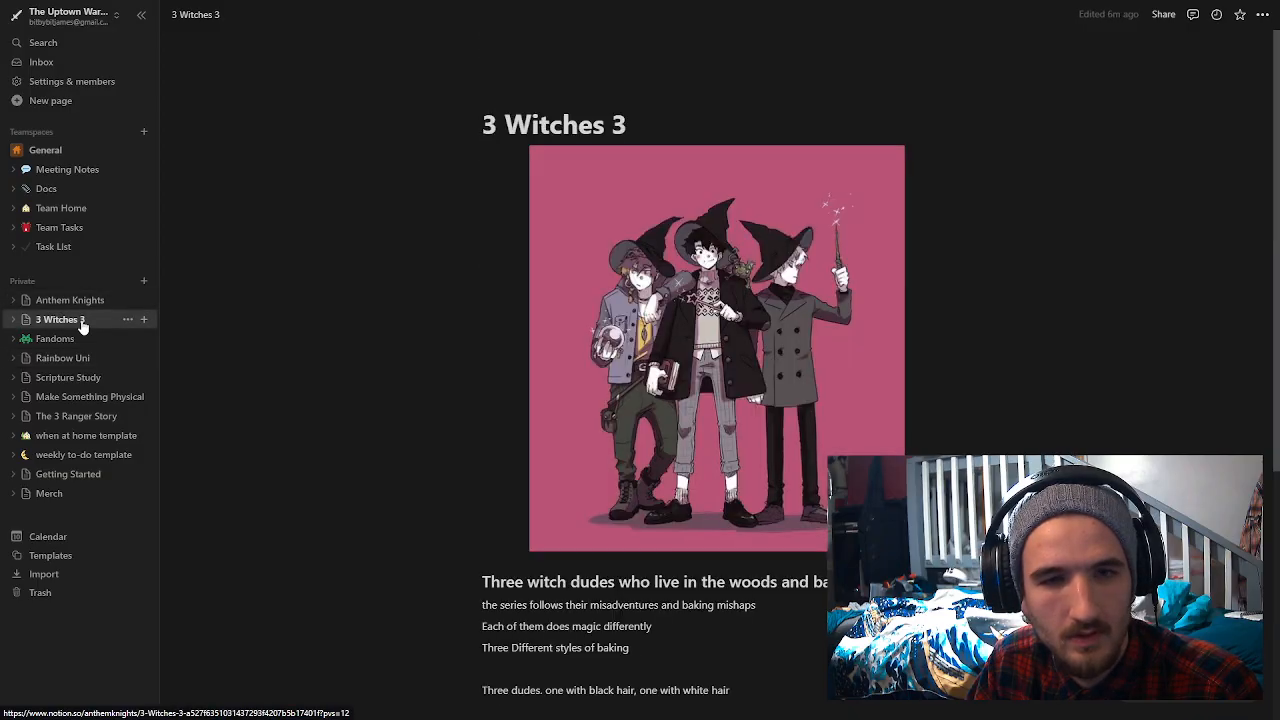
scroll(311, 402, down, 3)
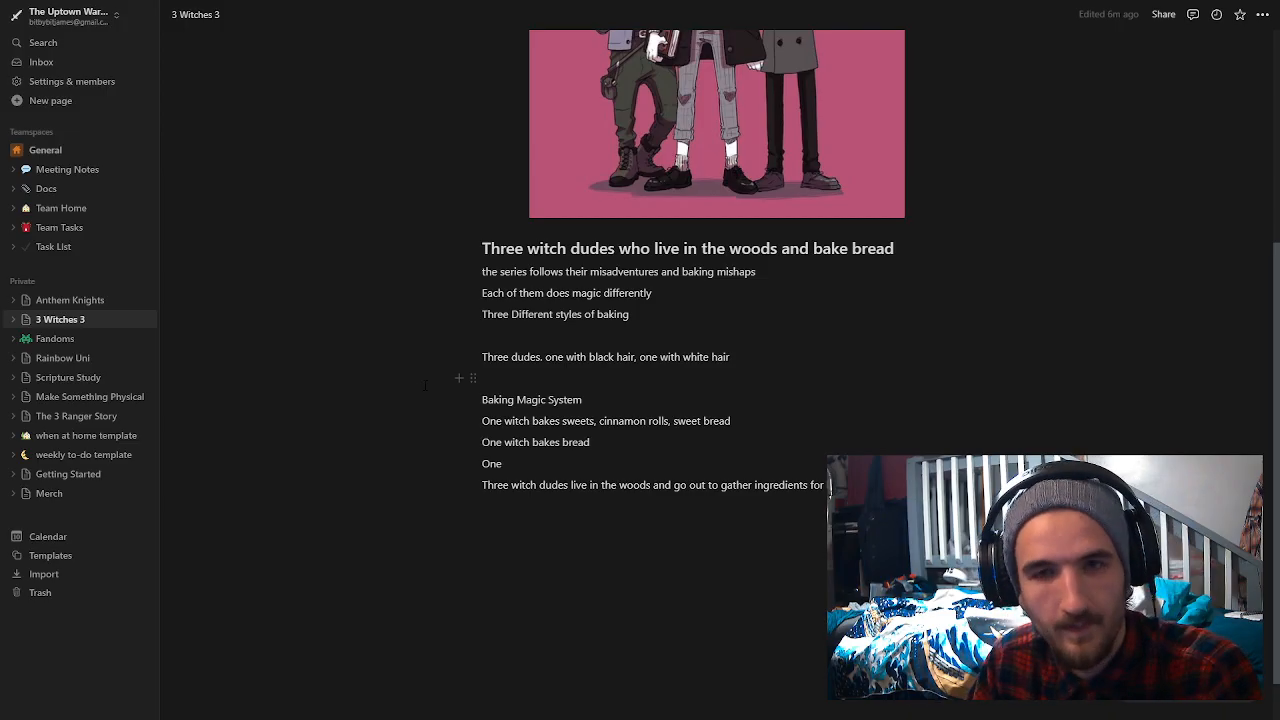
scroll(425, 385, up, 3)
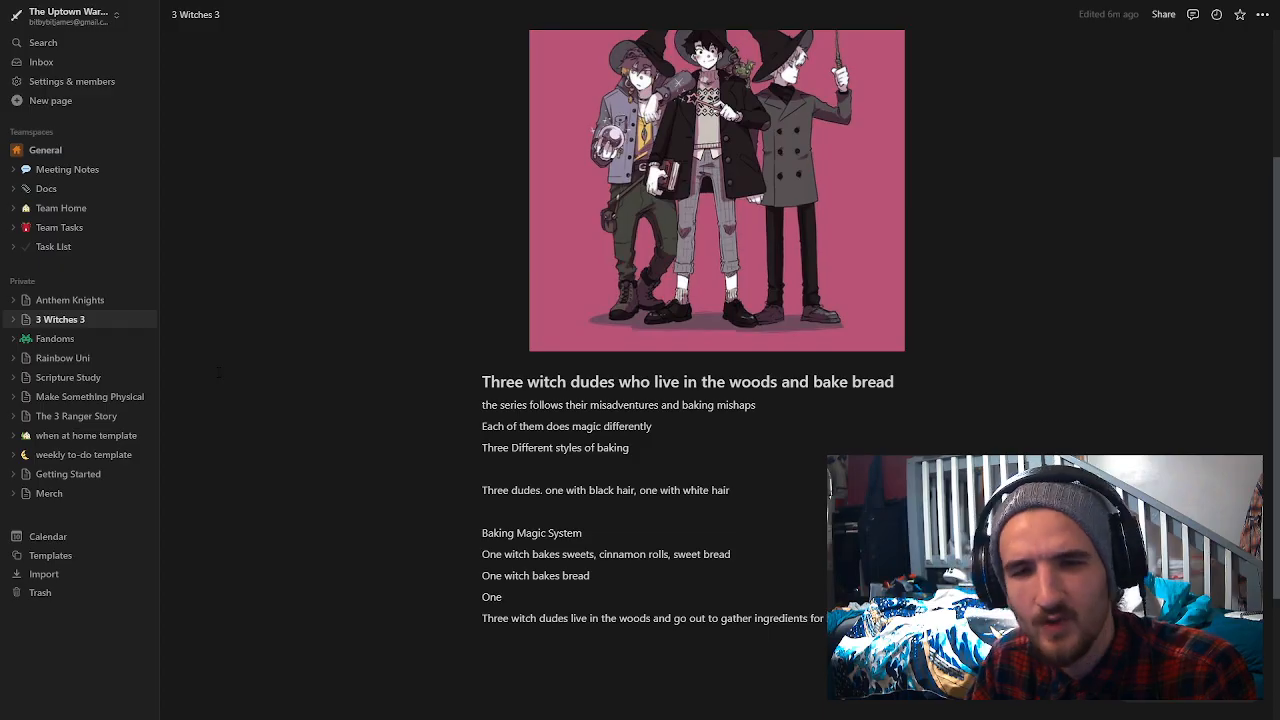
scroll(219, 372, up, 2)
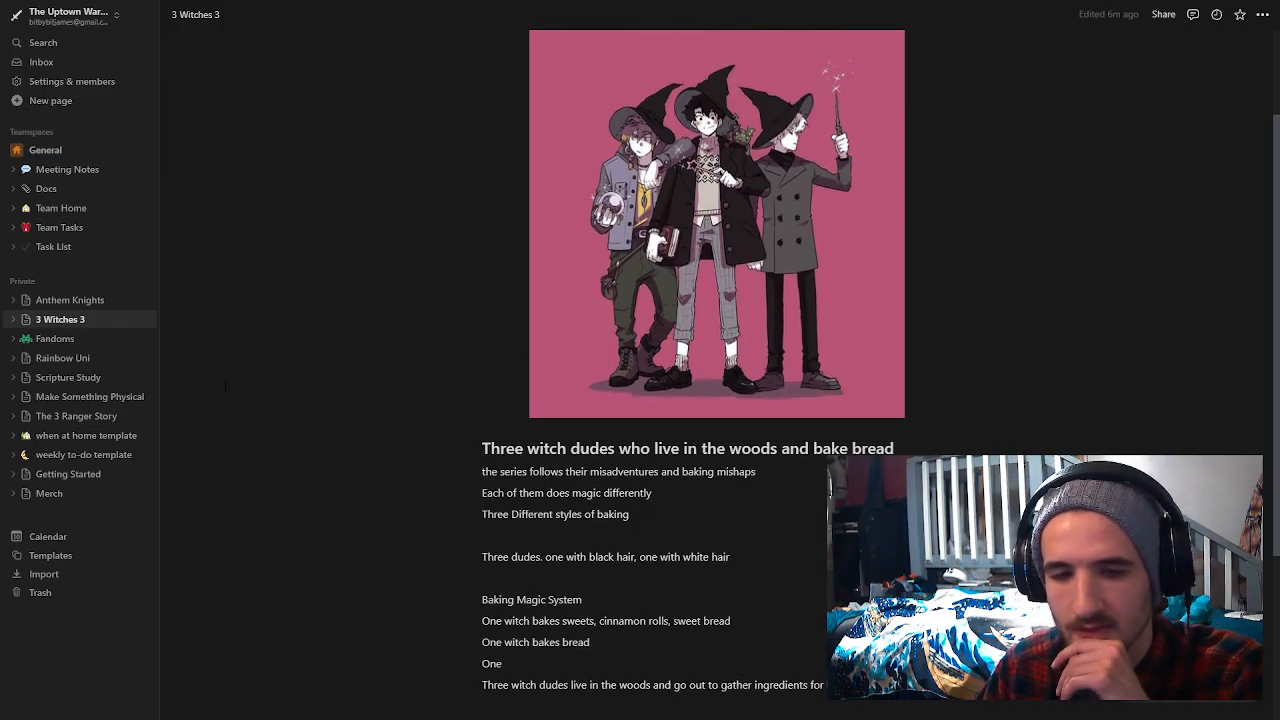
scroll(225, 387, down, 2)
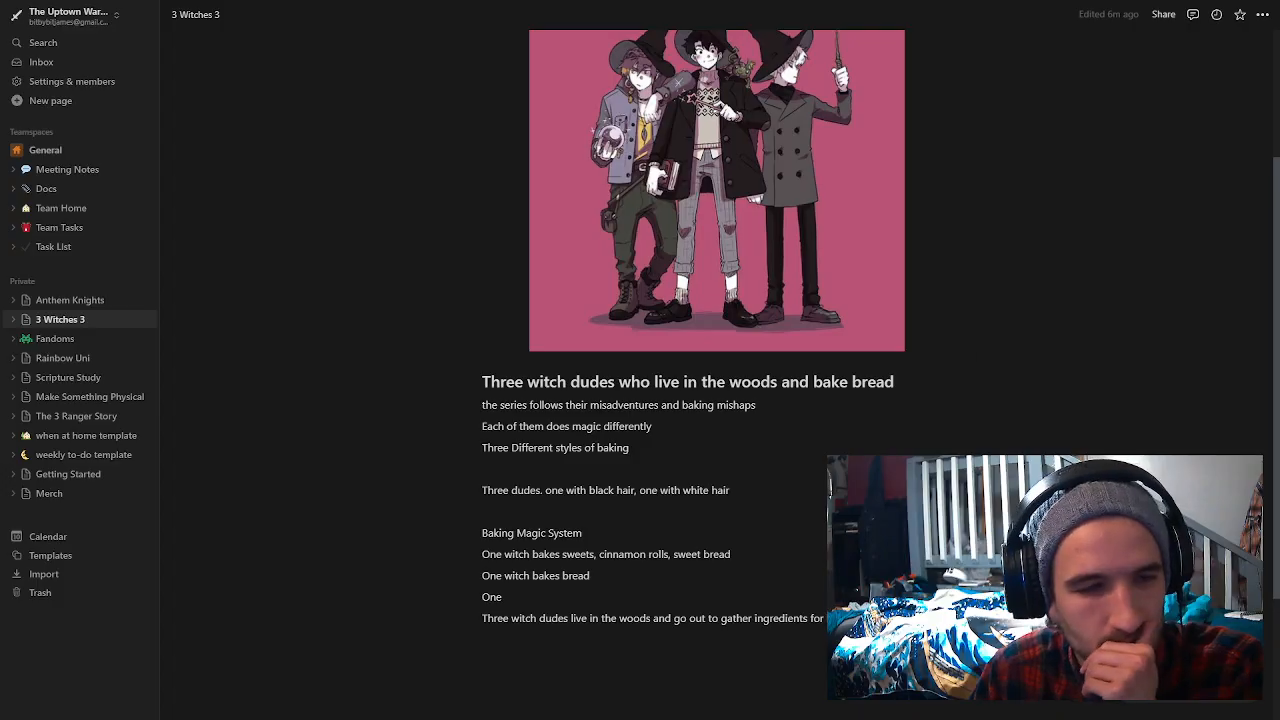
Step: Look through the Anthem Knights, Make Something Physical, The 3 Ranger Story and Scripture Study pages
click(86, 302)
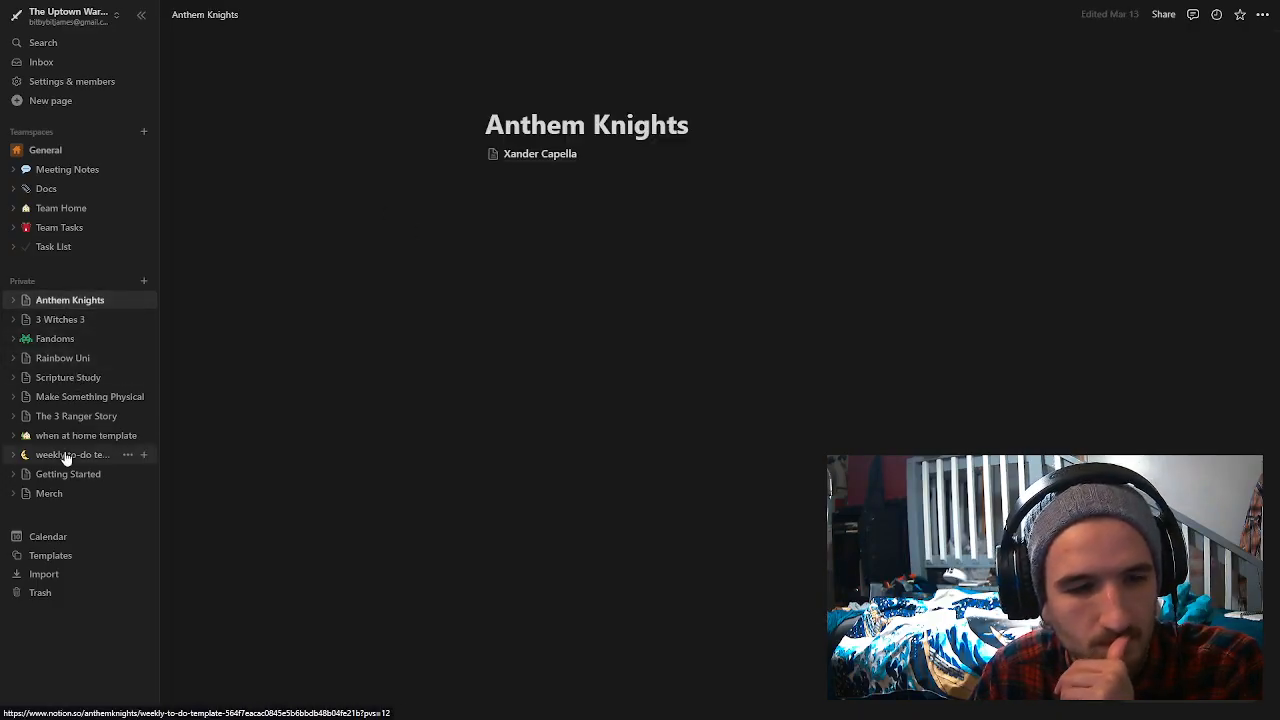
click(66, 398)
click(72, 416)
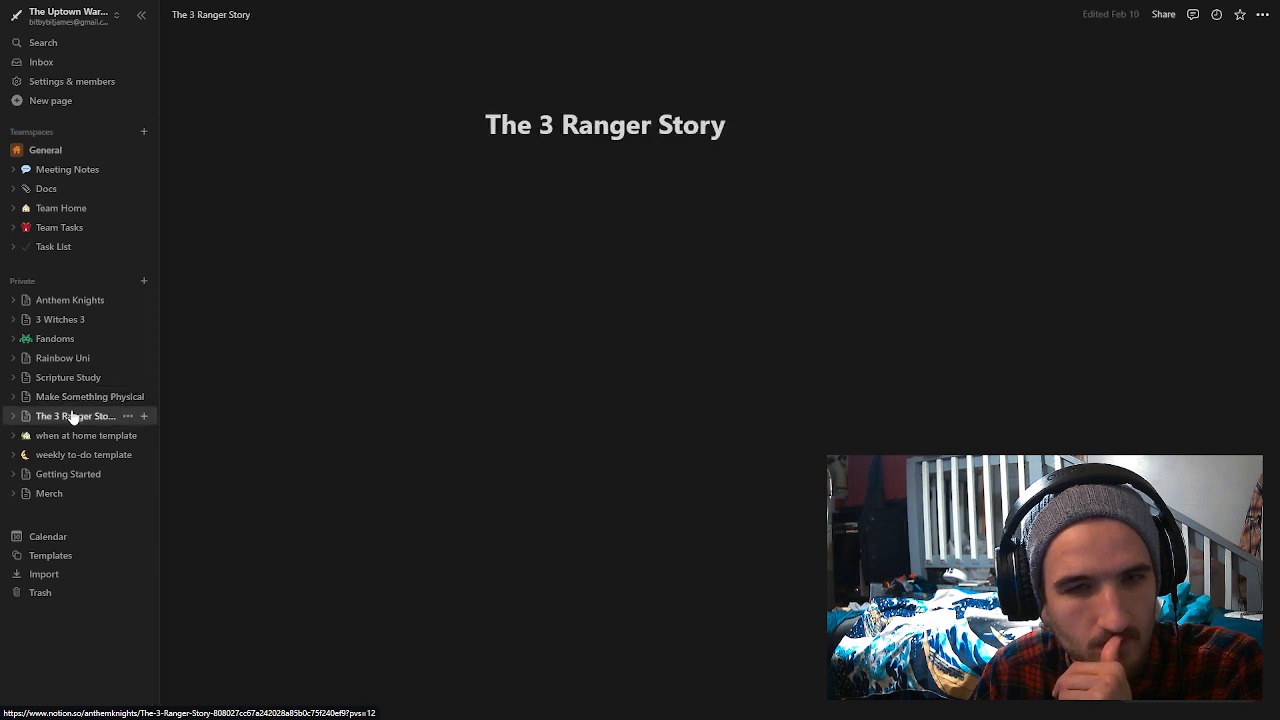
click(68, 377)
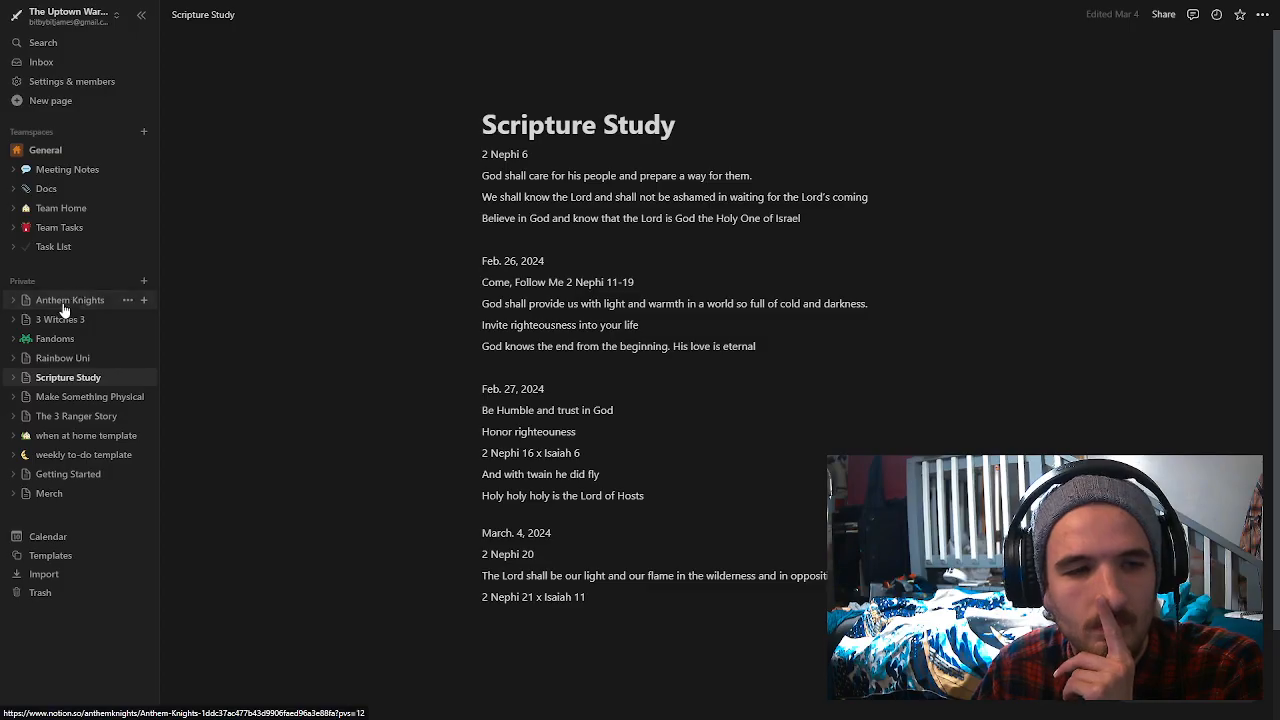
click(95, 302)
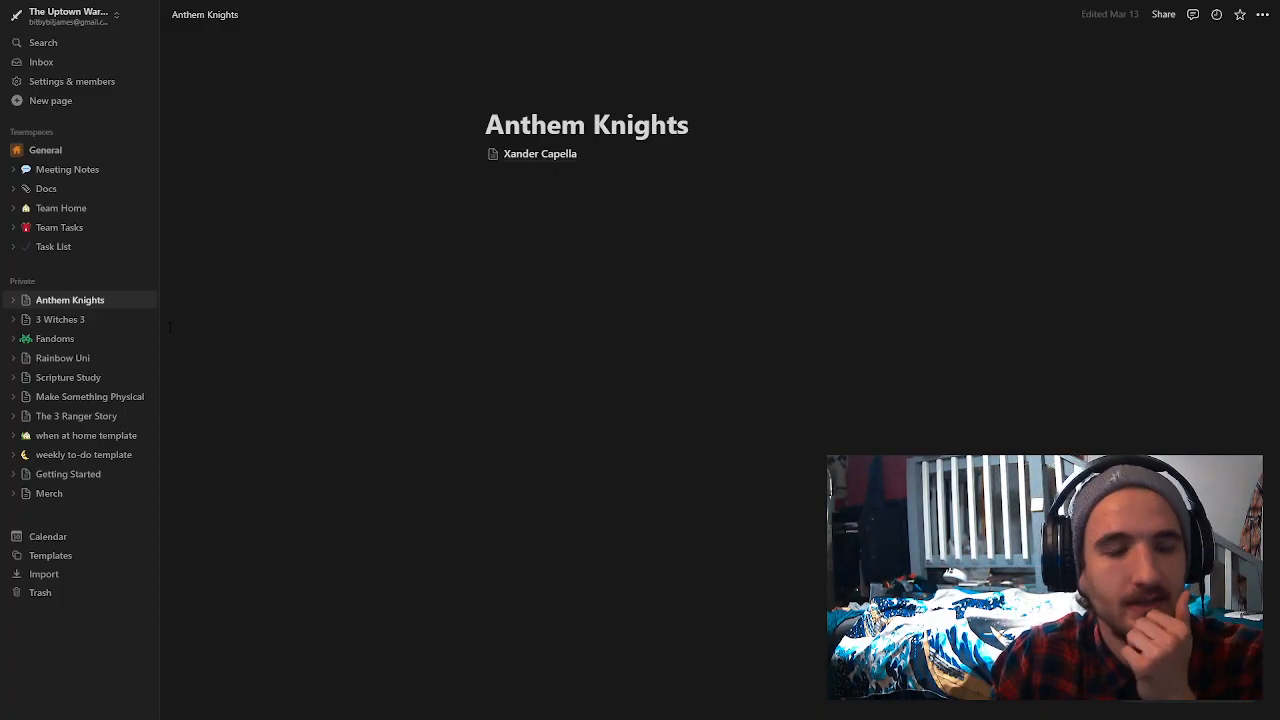
Step: Browse the private pages from 3 Witches 3 and Rainbow Uni through to The 3 Ranger Story
click(92, 322)
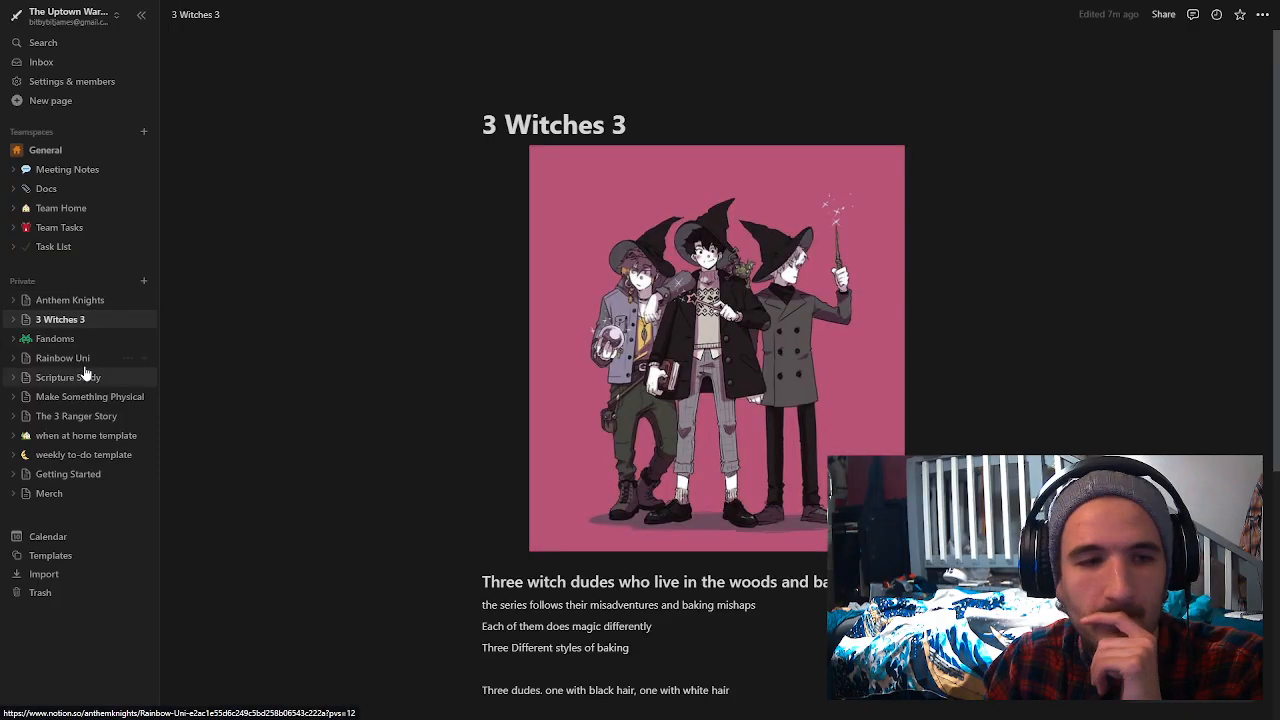
click(86, 361)
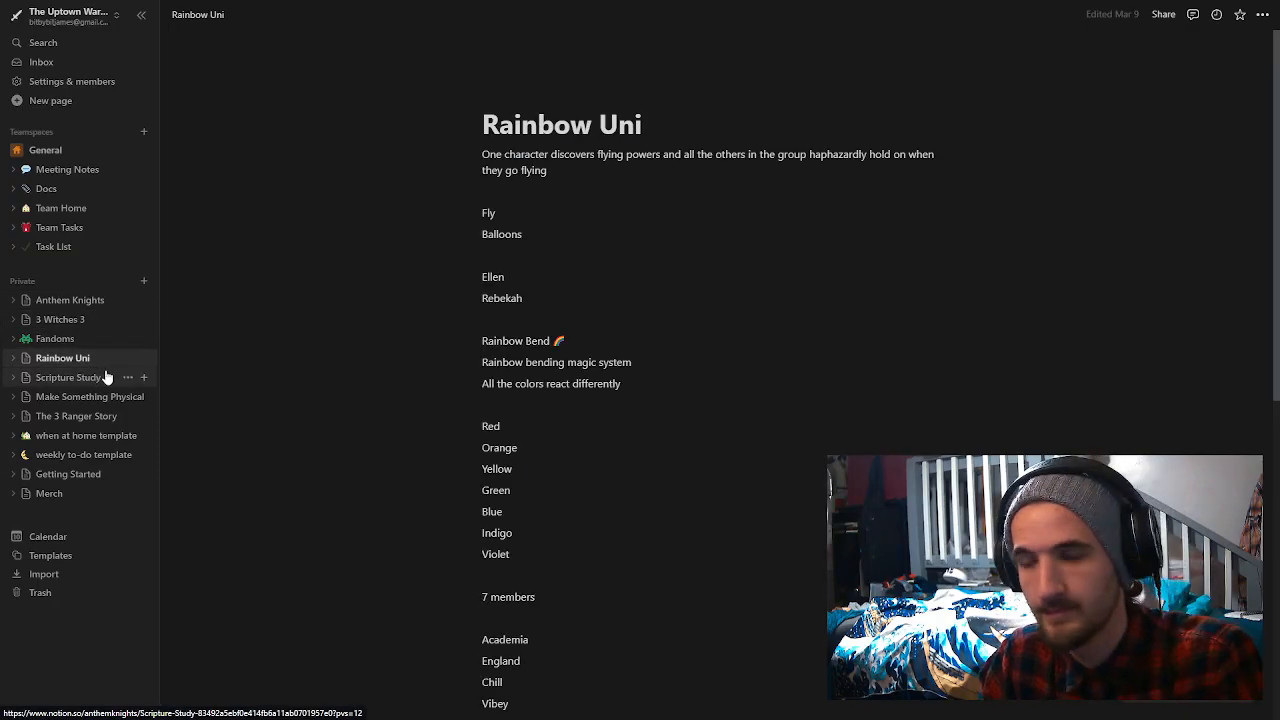
click(99, 382)
click(90, 398)
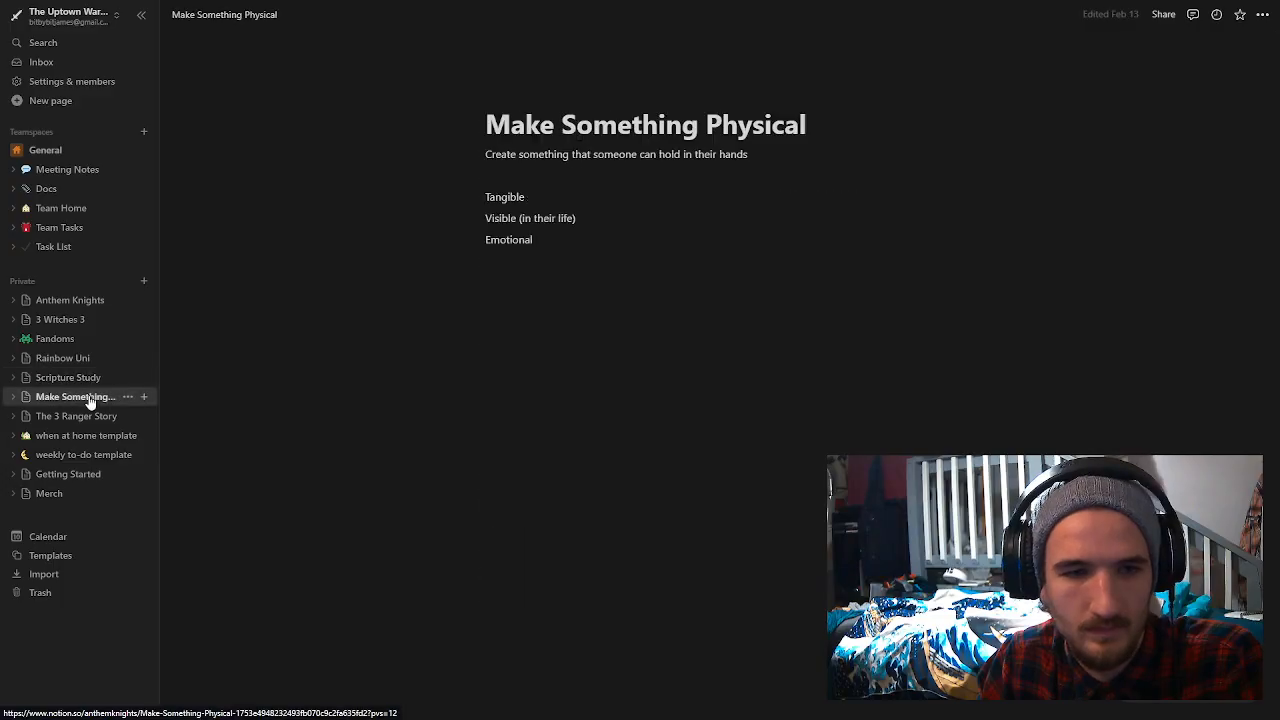
click(90, 416)
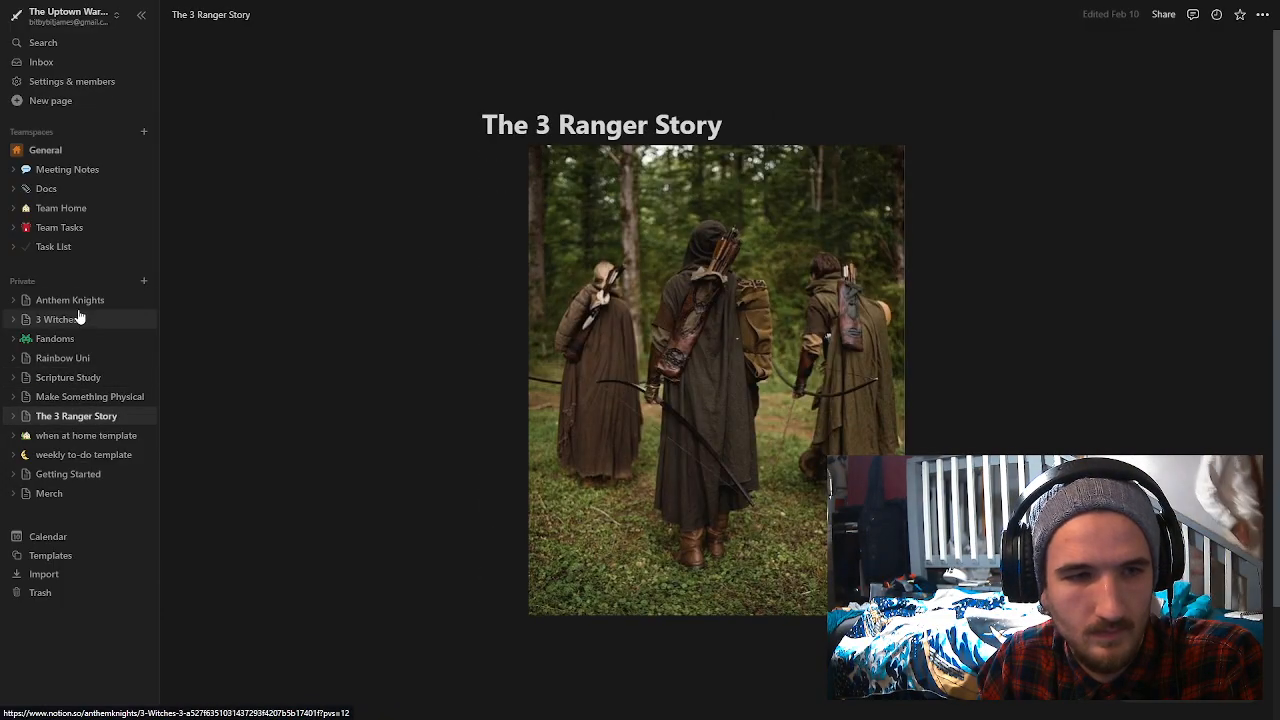
Step: Reopen the 3 Witches 3 page and place the cursor on the empty line below the ingredients sentence
click(69, 326)
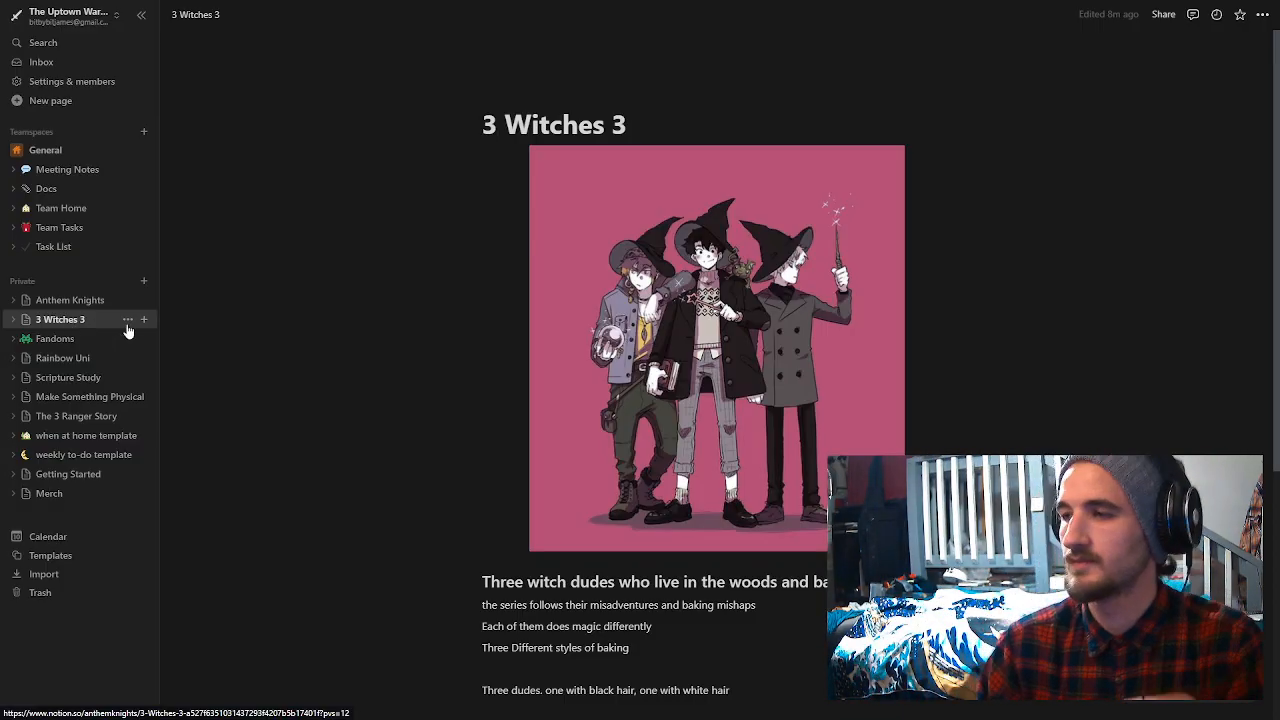
scroll(640, 400, down, 5)
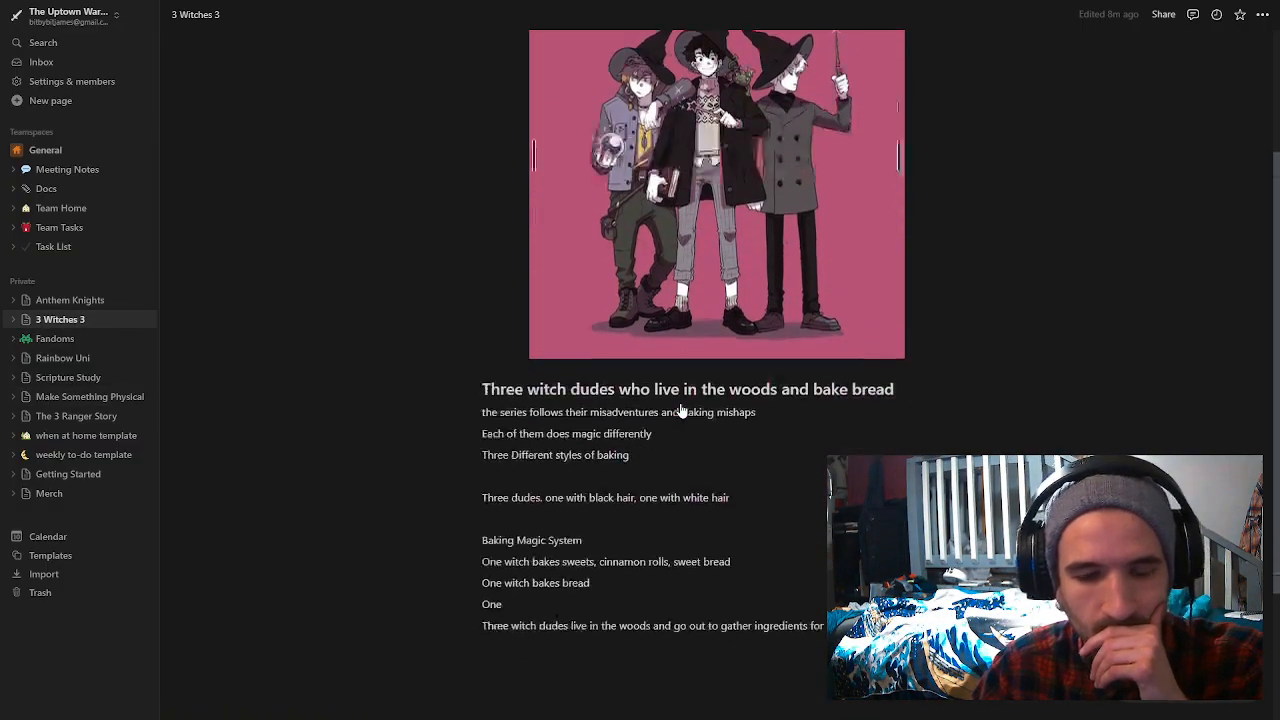
click(490, 527)
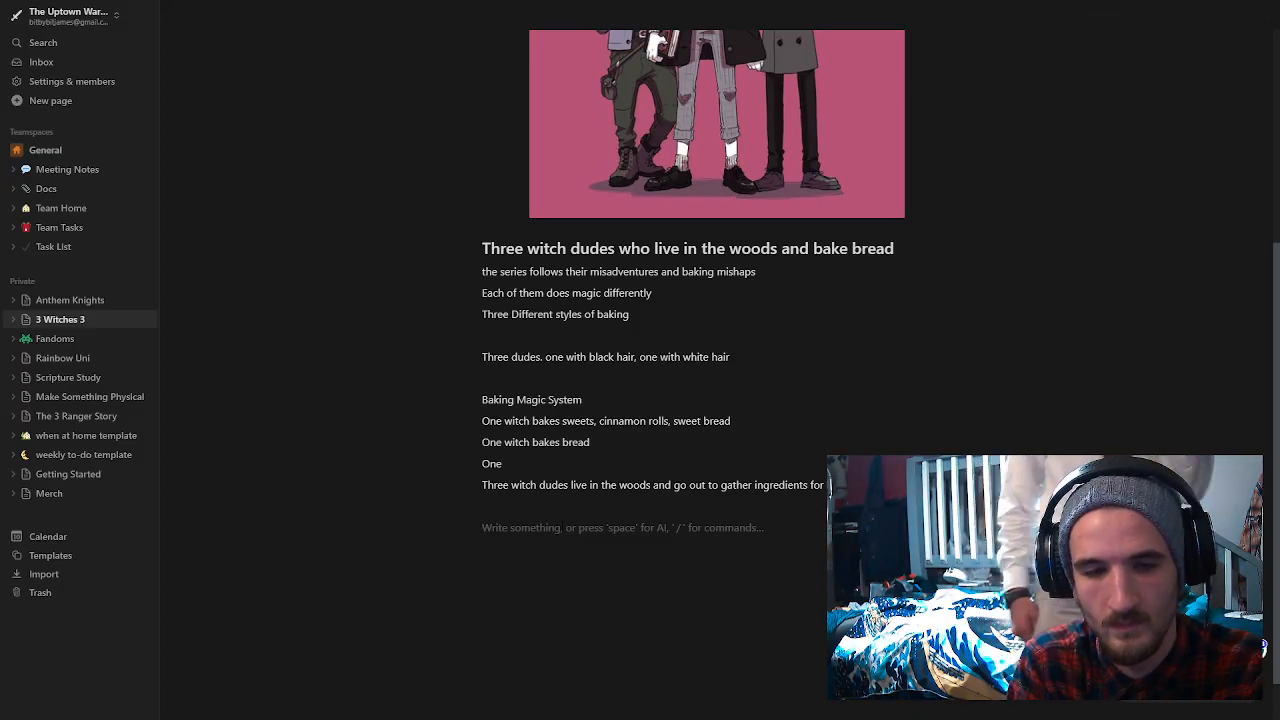
text(The)
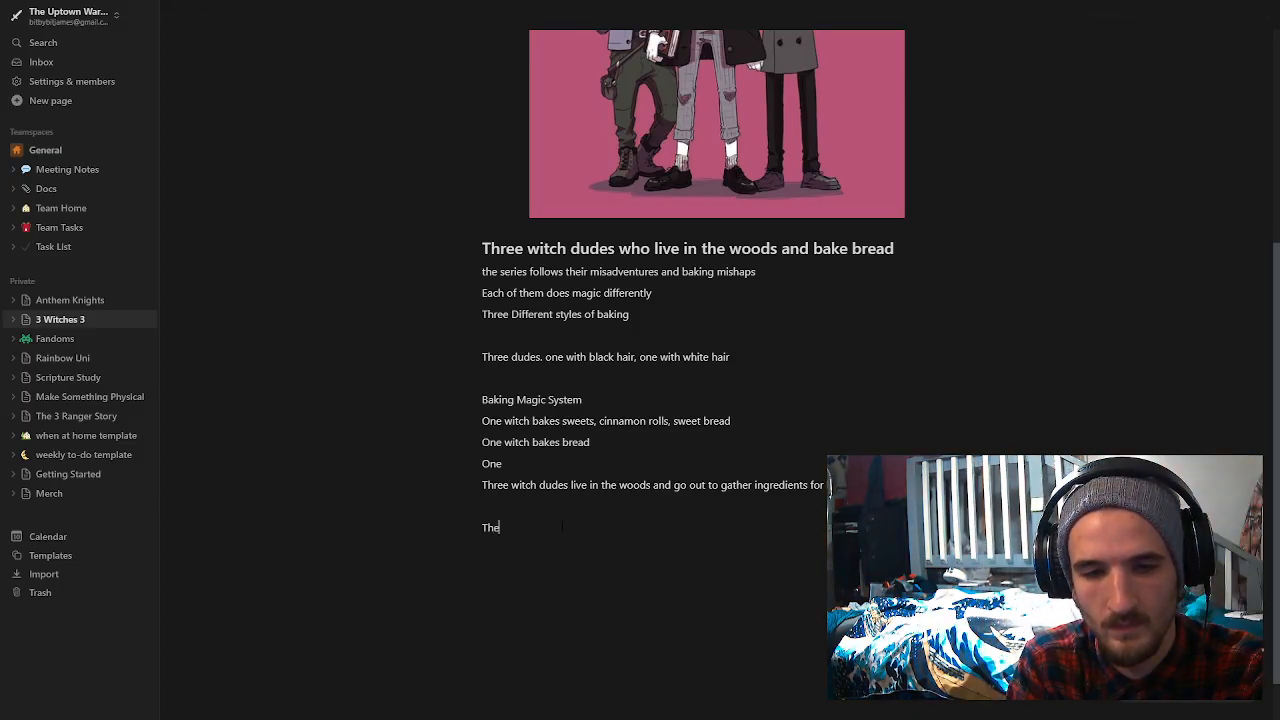
text( oven)
key(BackSpace)
key(BackSpace)
key(BackSpace)
key(BackSpace)
key(BackSpace)
key(BackSpace)
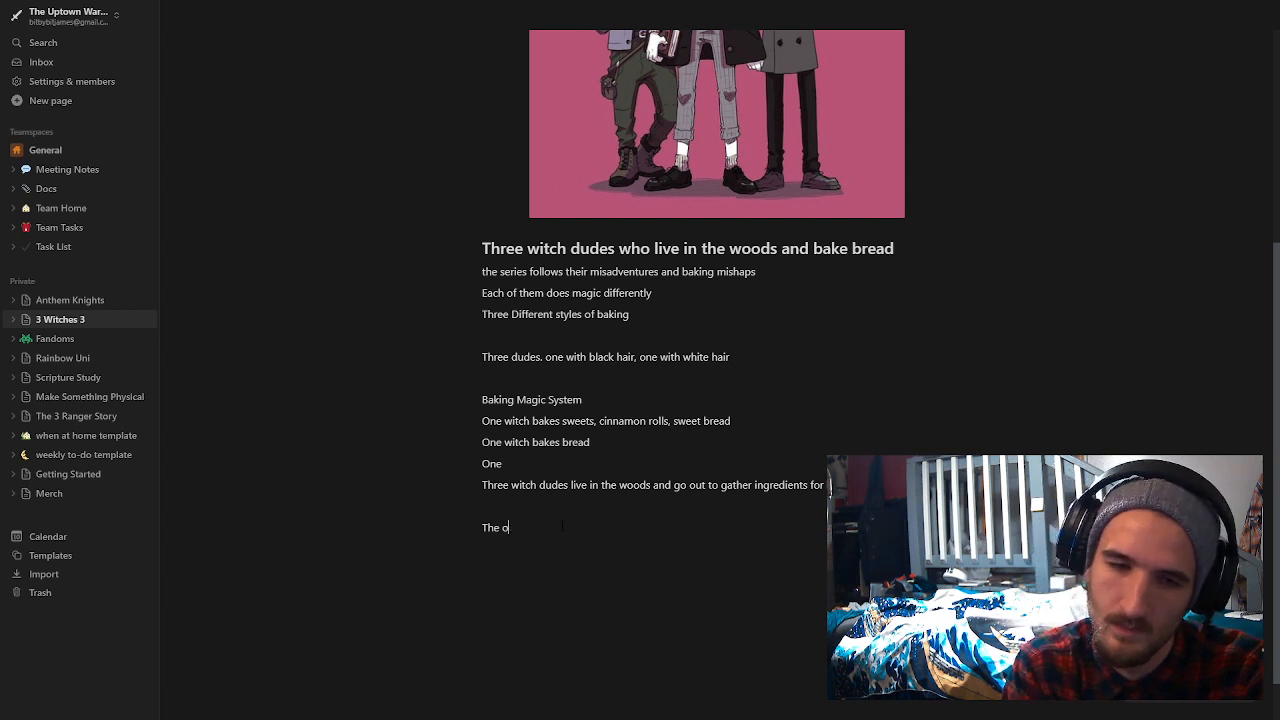
key(BackSpace)
key(BackSpace)
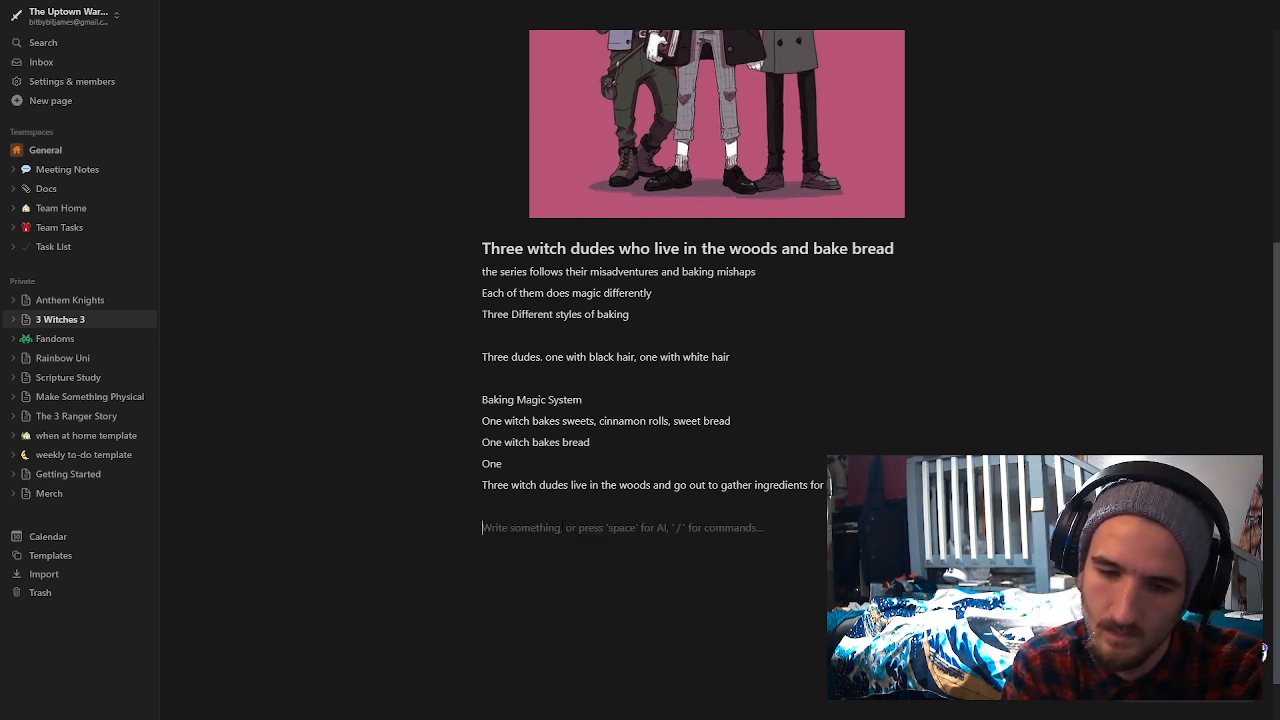
Step: Start the scene with "The hearth glistened with heat as", accepting the suggested verb form "glistened" for the misused verb
text(T)
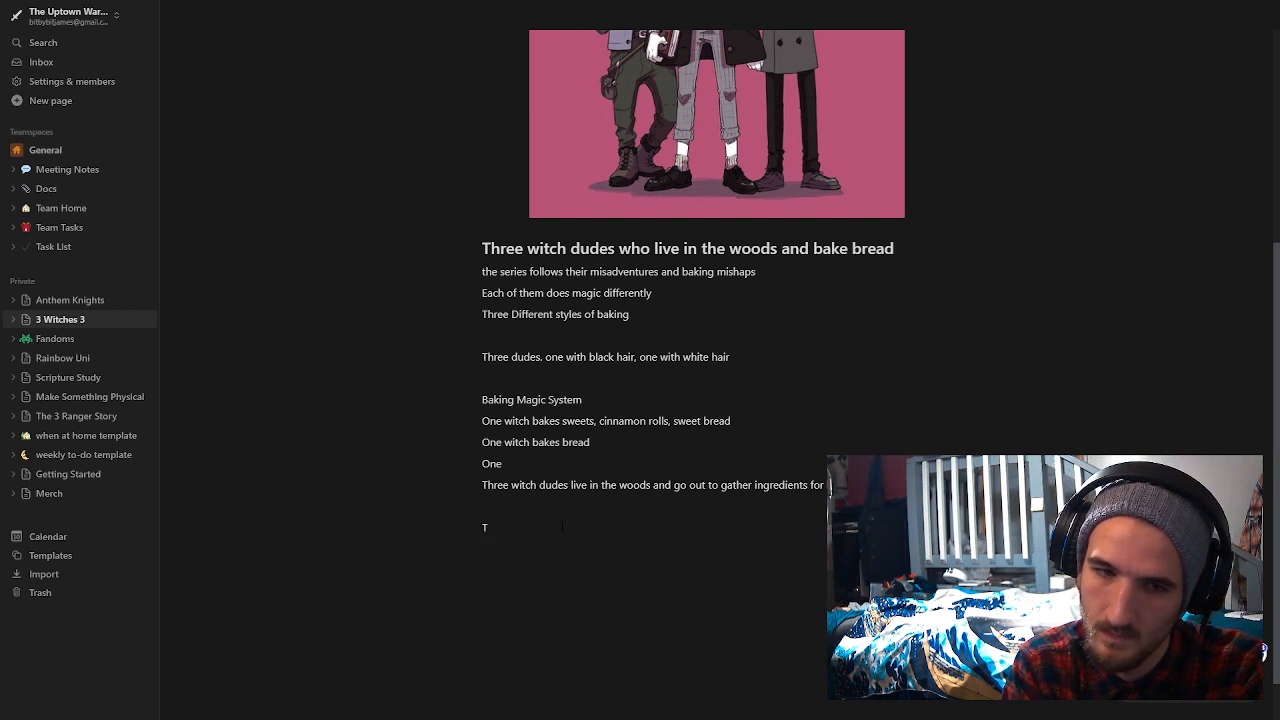
text(he )
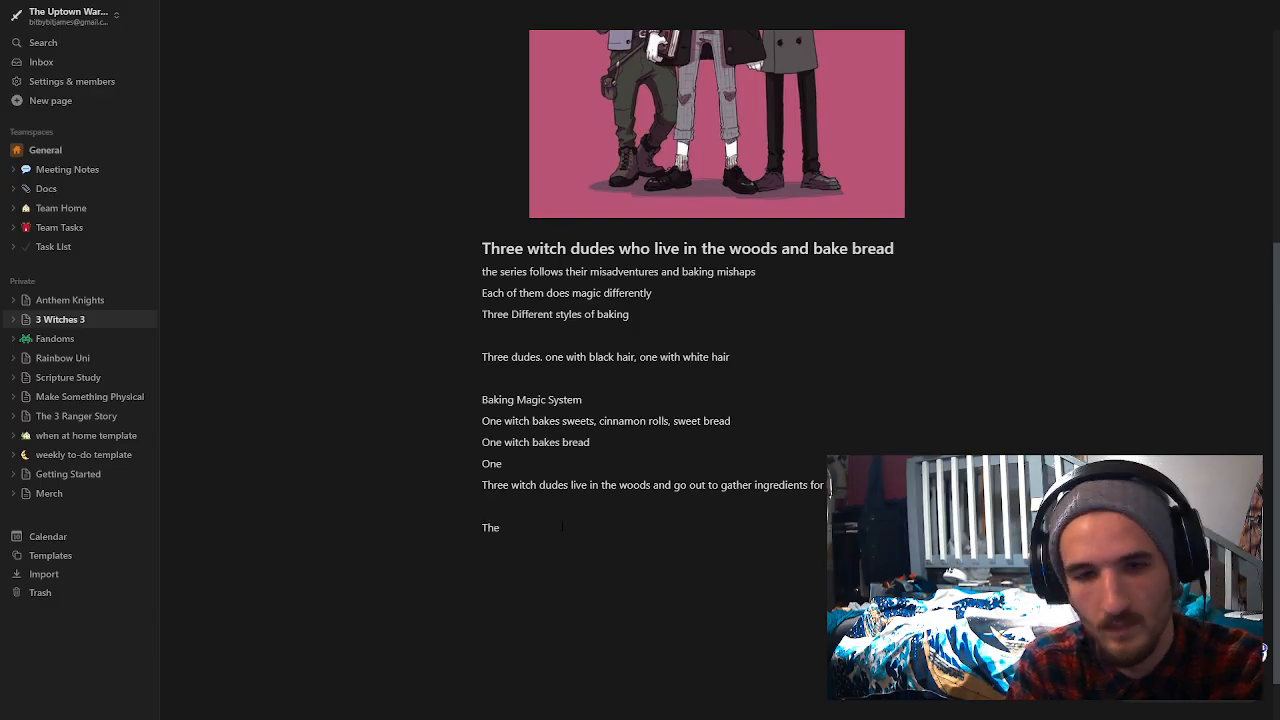
text(hearth )
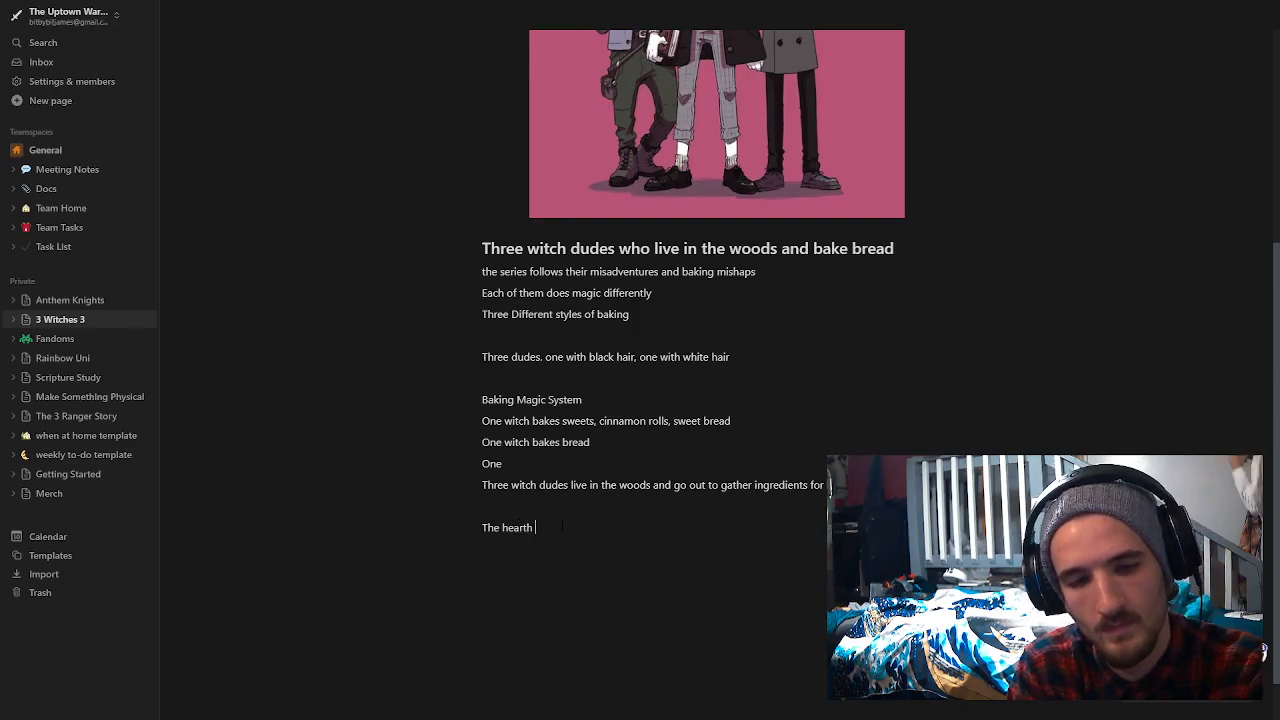
text(glis)
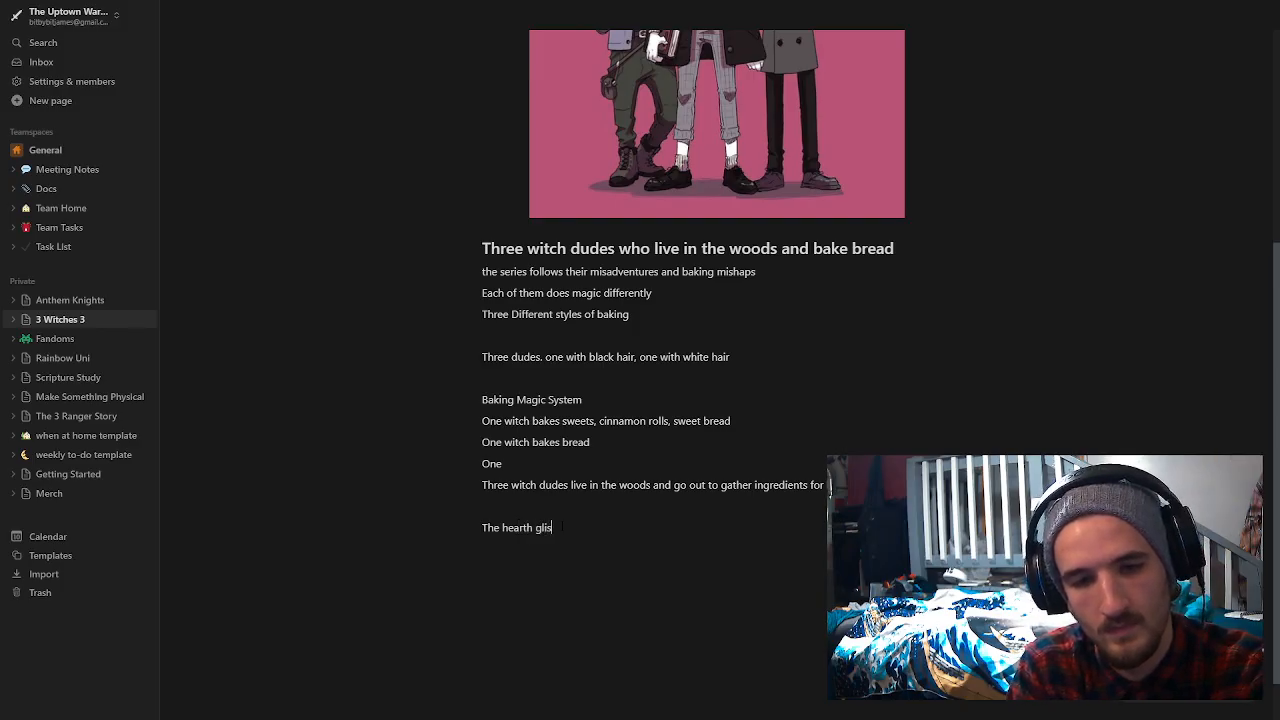
text(tening with)
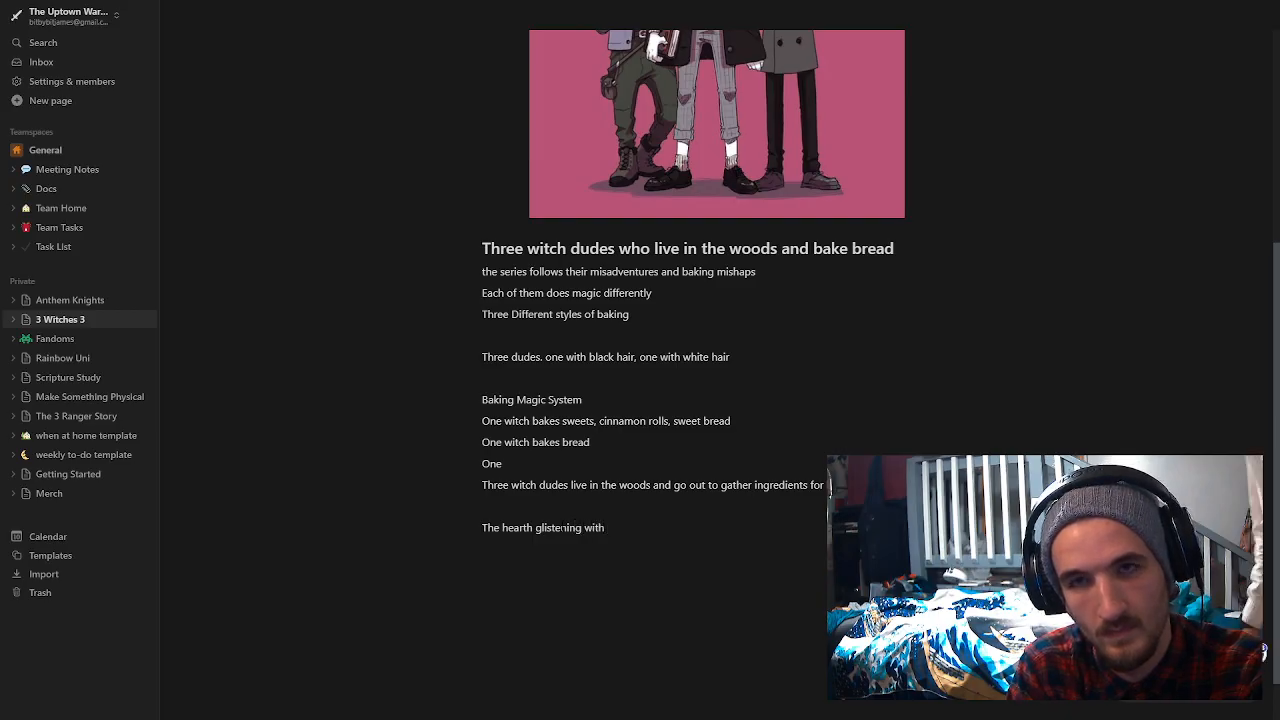
text( heat as)
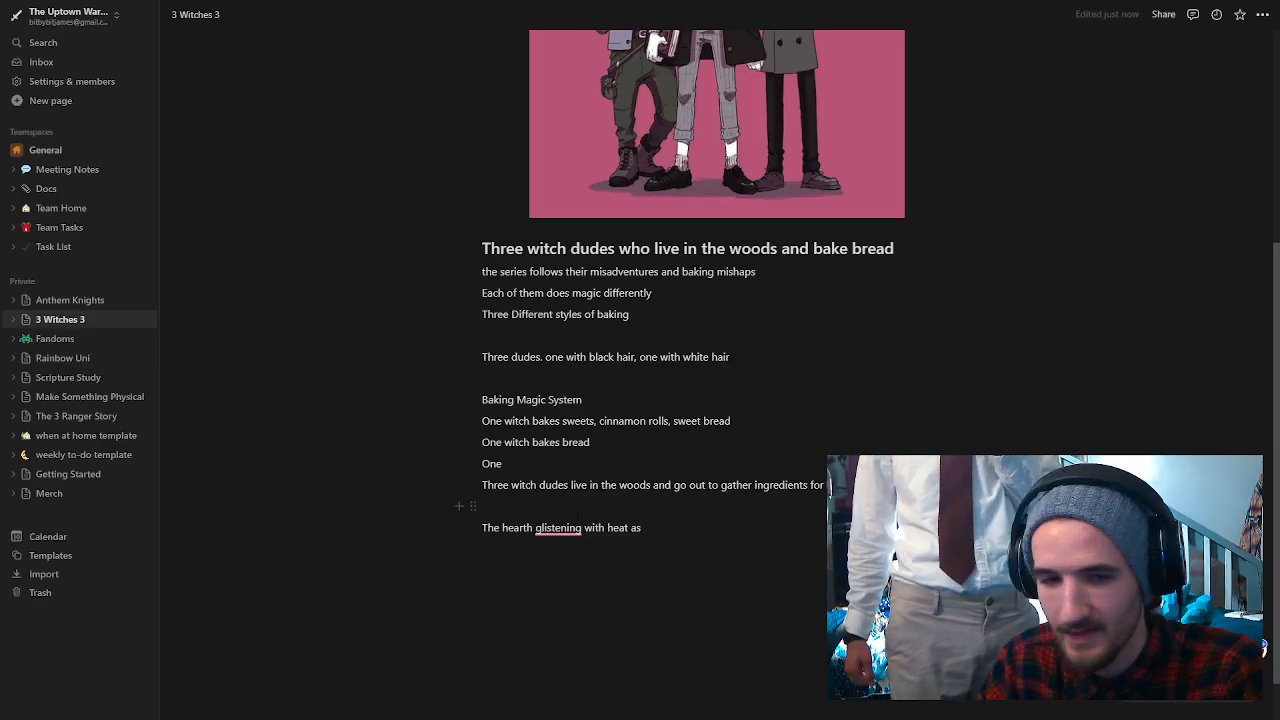
right_click(571, 530)
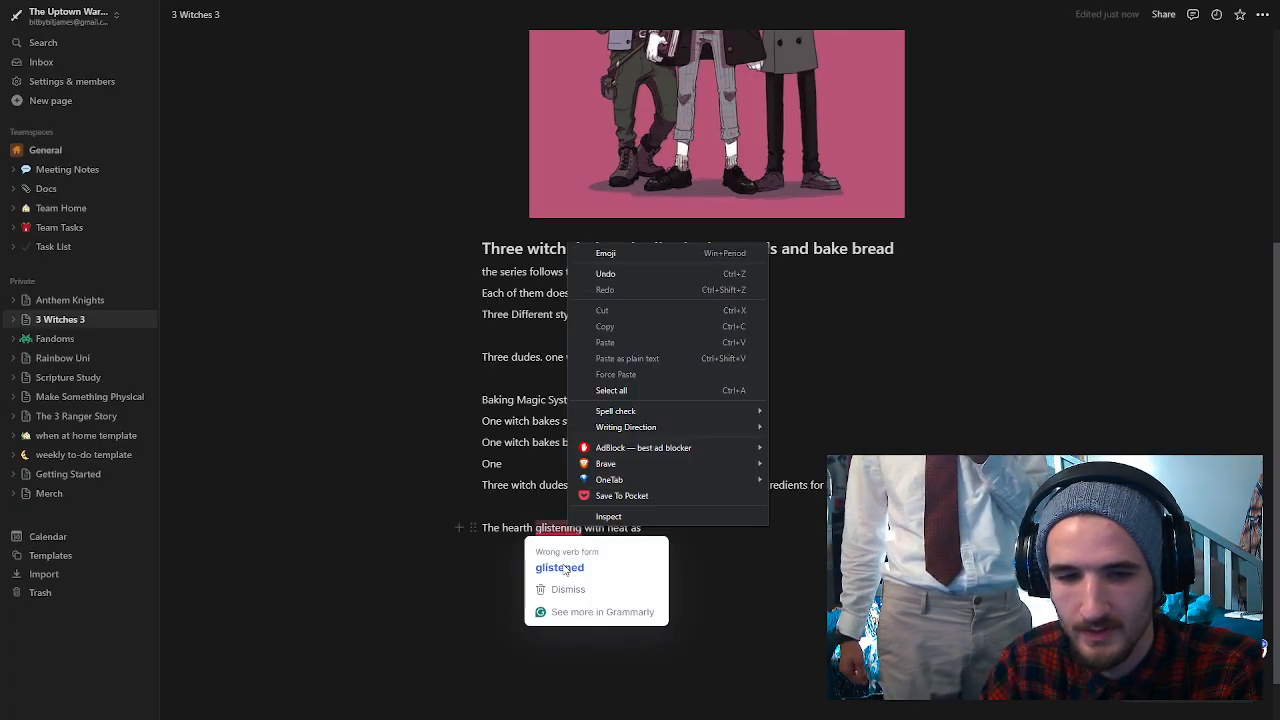
click(562, 567)
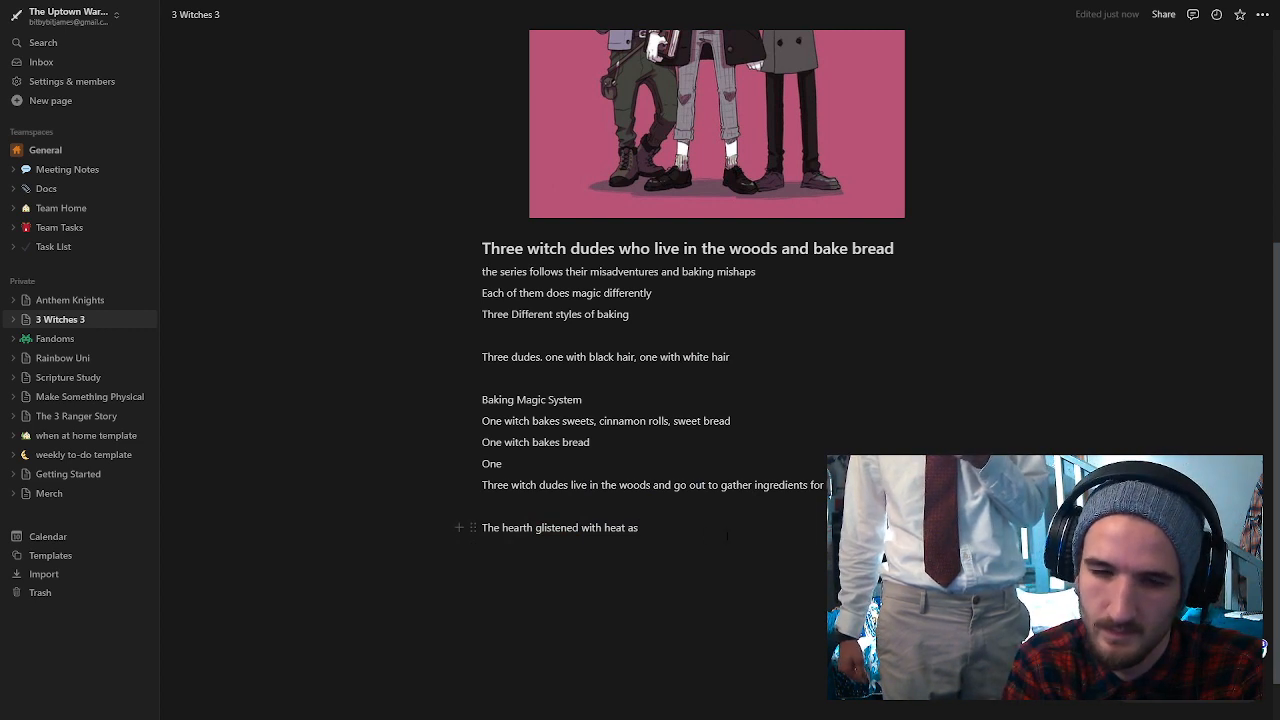
Step: Continue the hearth sentence with "a golden loaf of bread reached perfection"
text(a)
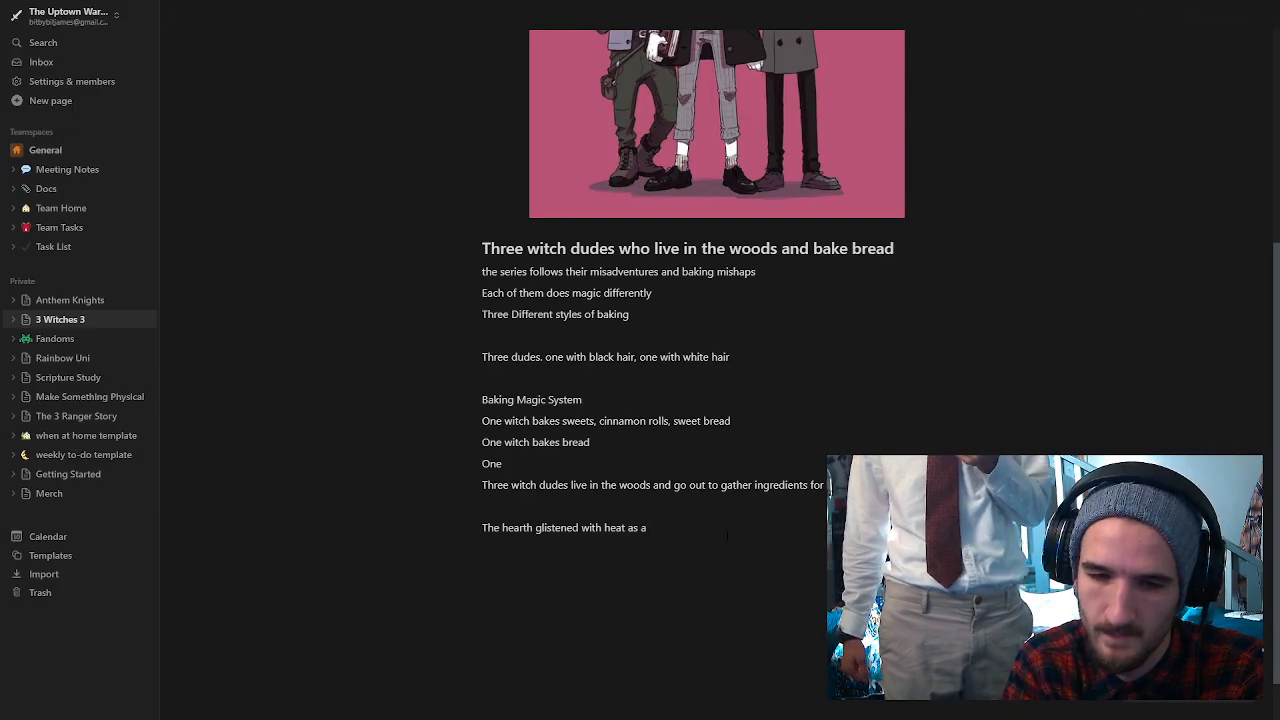
text( golden )
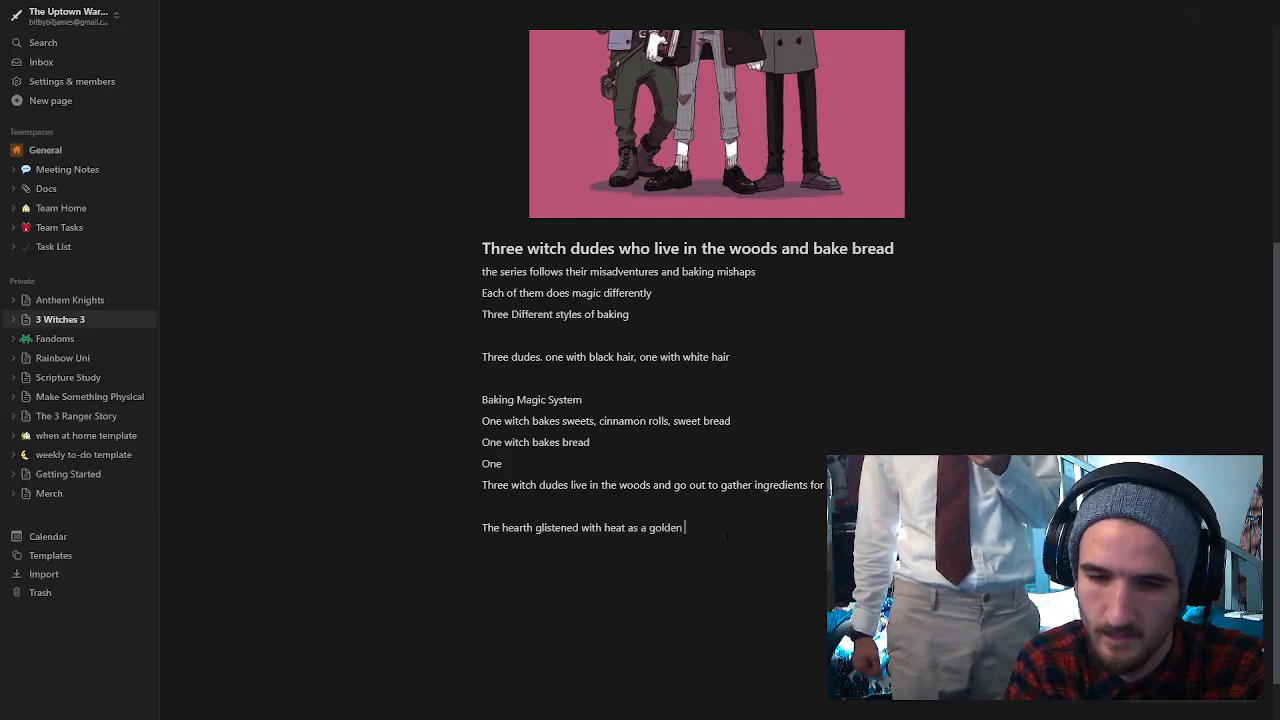
text(loaf)
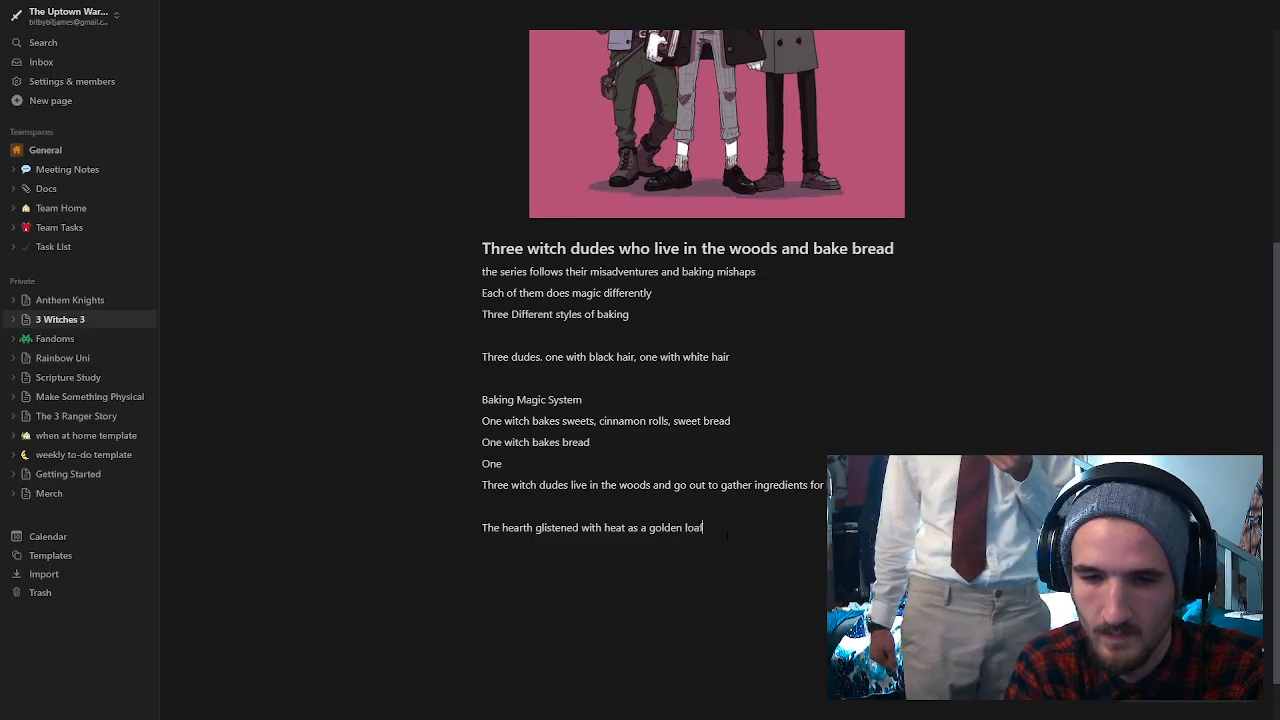
text( of bre)
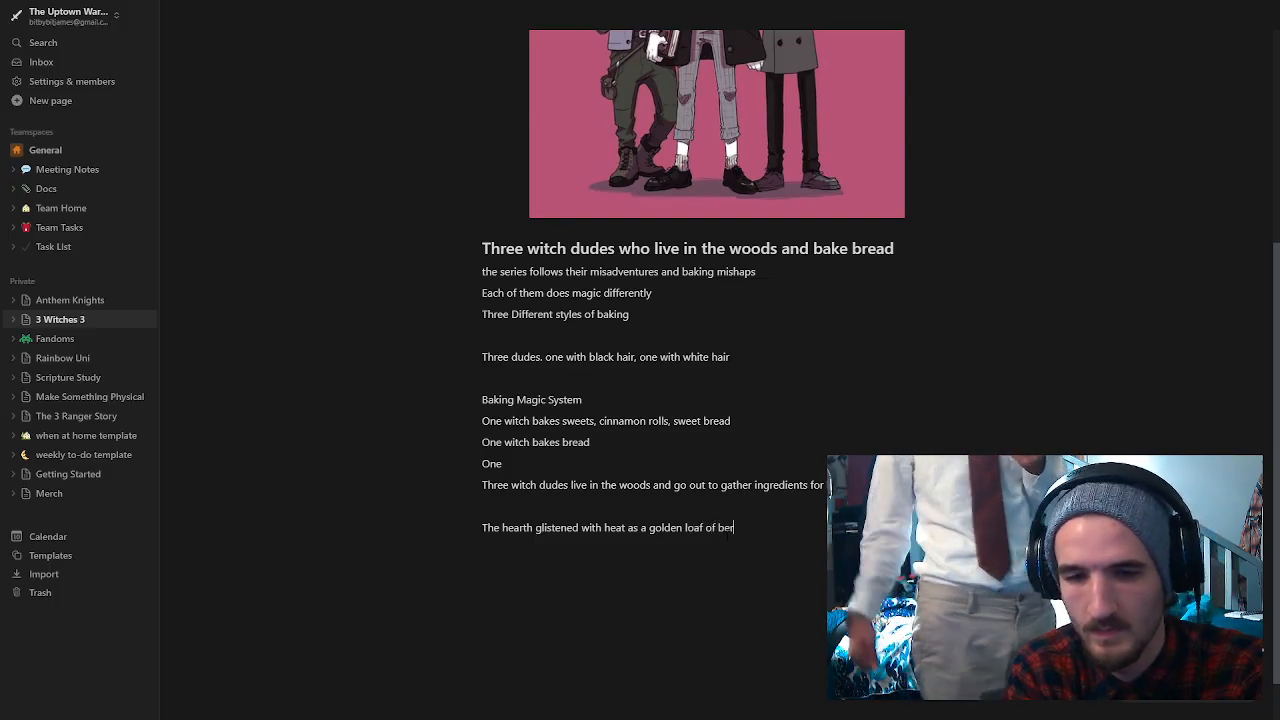
text(ad reached)
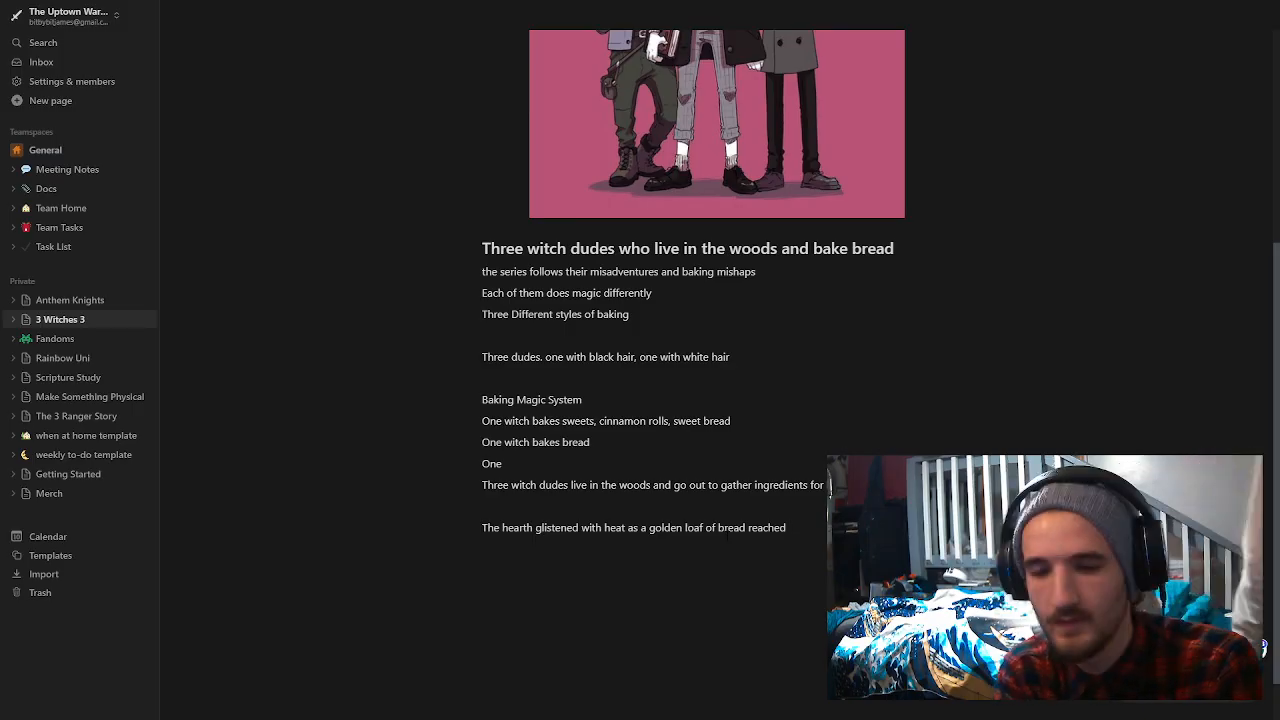
text(comp)
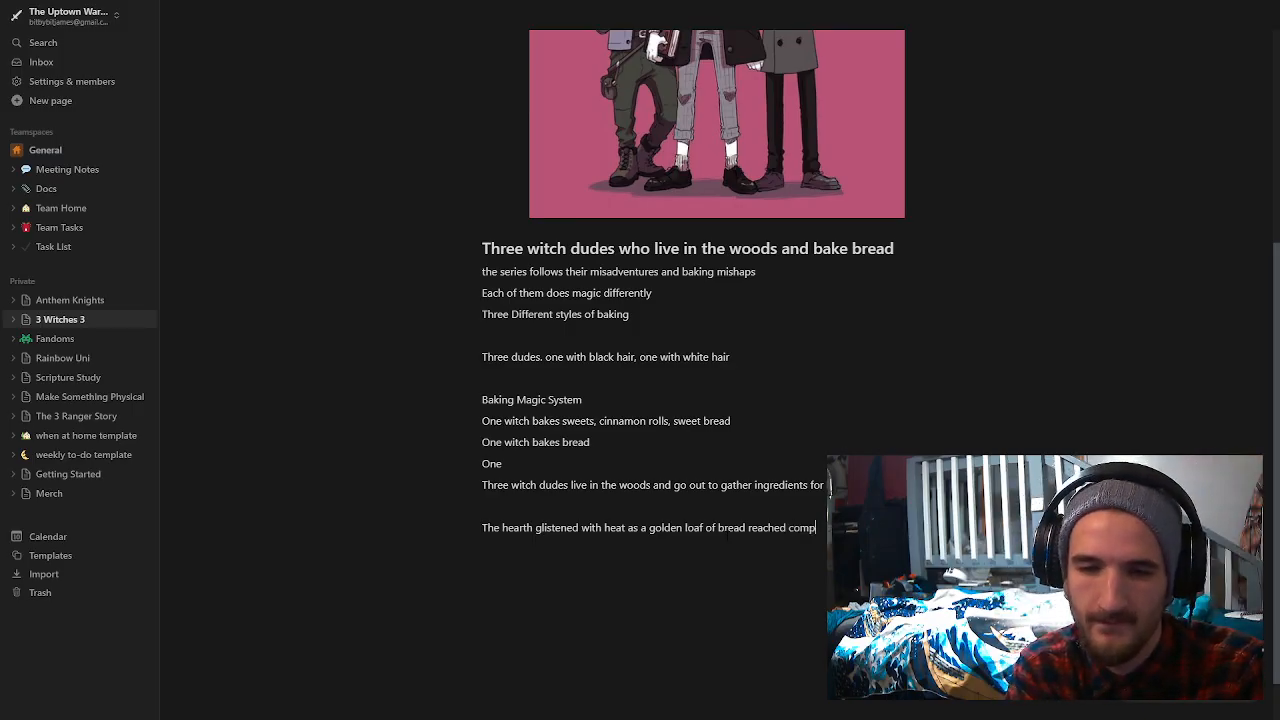
key(BackSpace)
key(BackSpace)
key(BackSpace)
key(BackSpace)
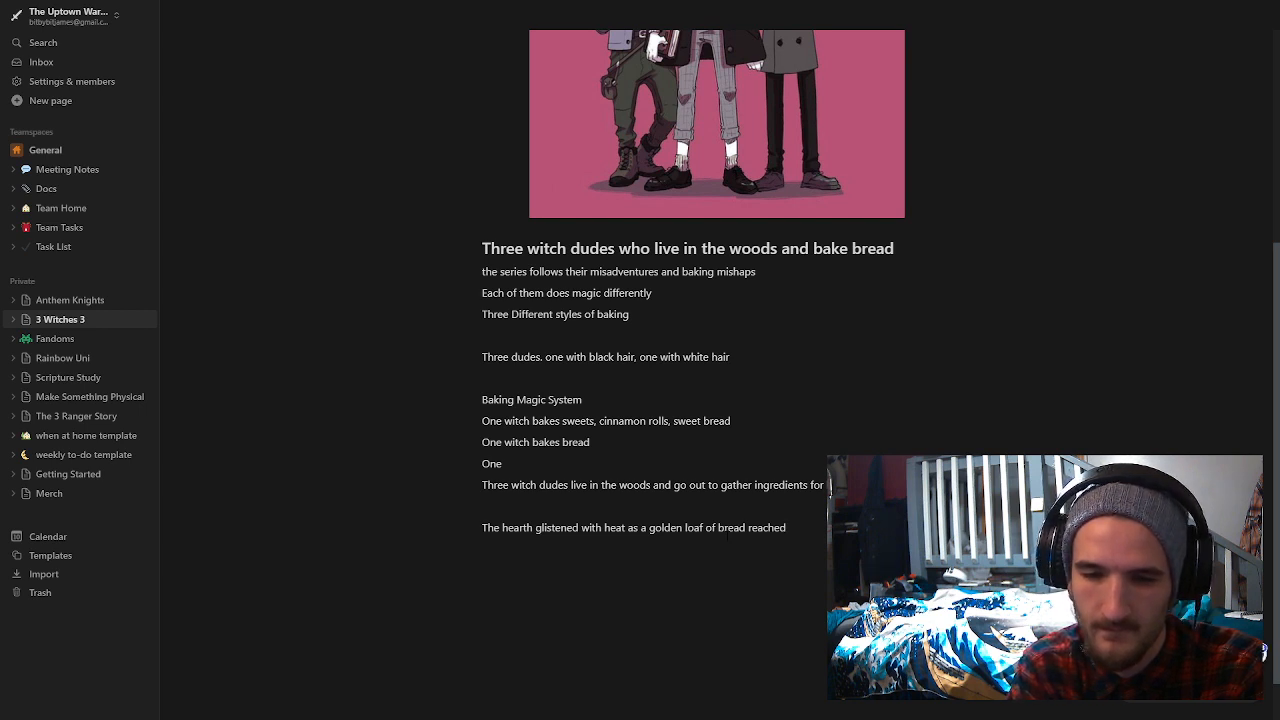
text(perfectio)
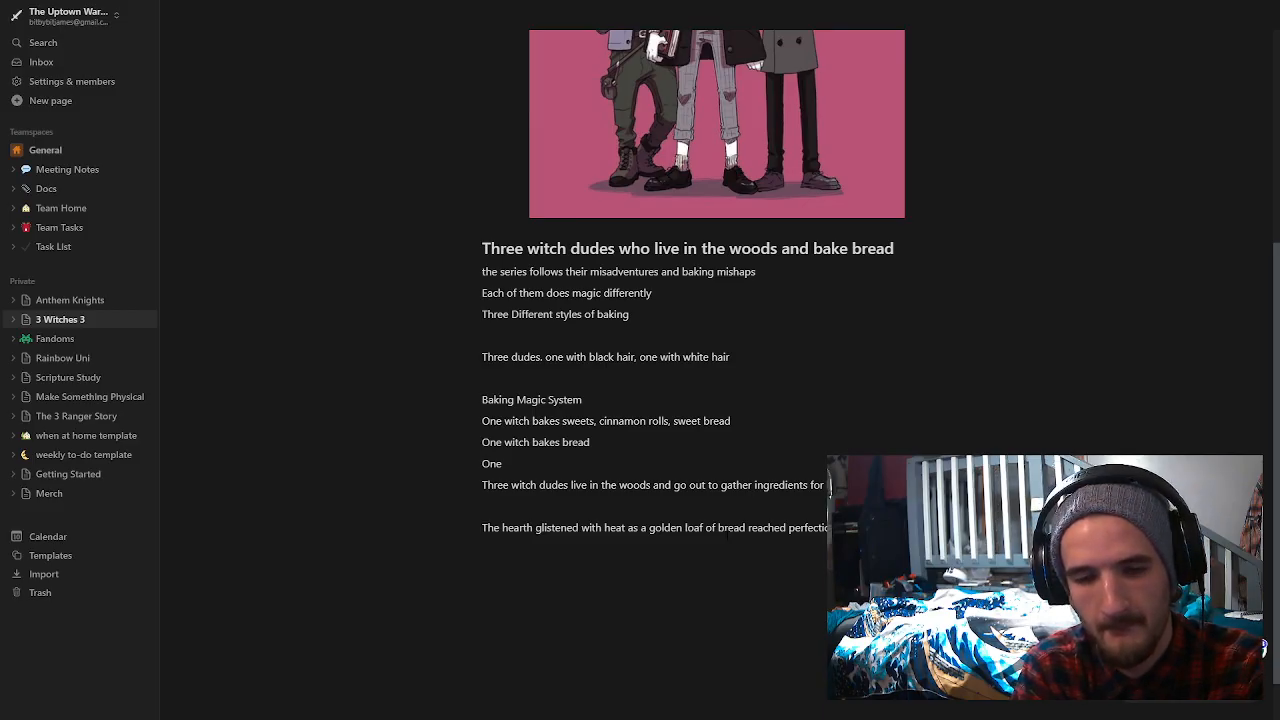
Step: Add the dialogue "Careful that bread is extremely hot" in quotation marks on a new line below the hearth sentence
key(Return)
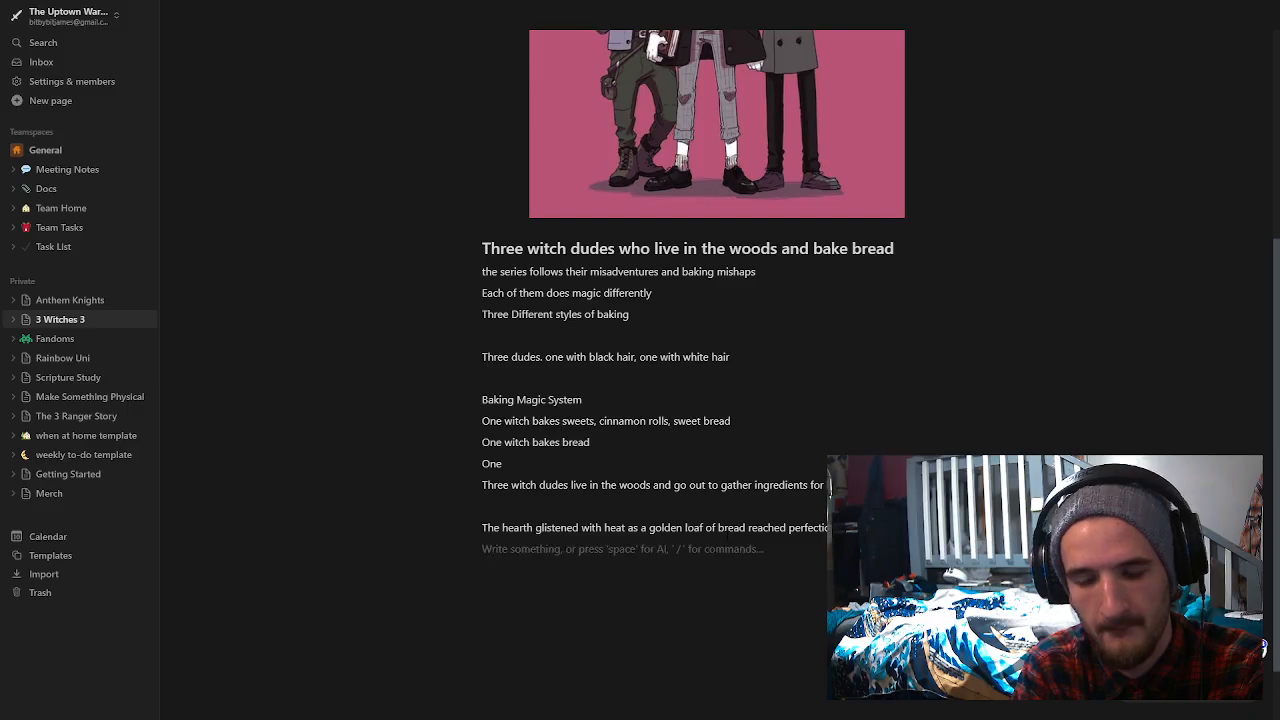
text("Ca)
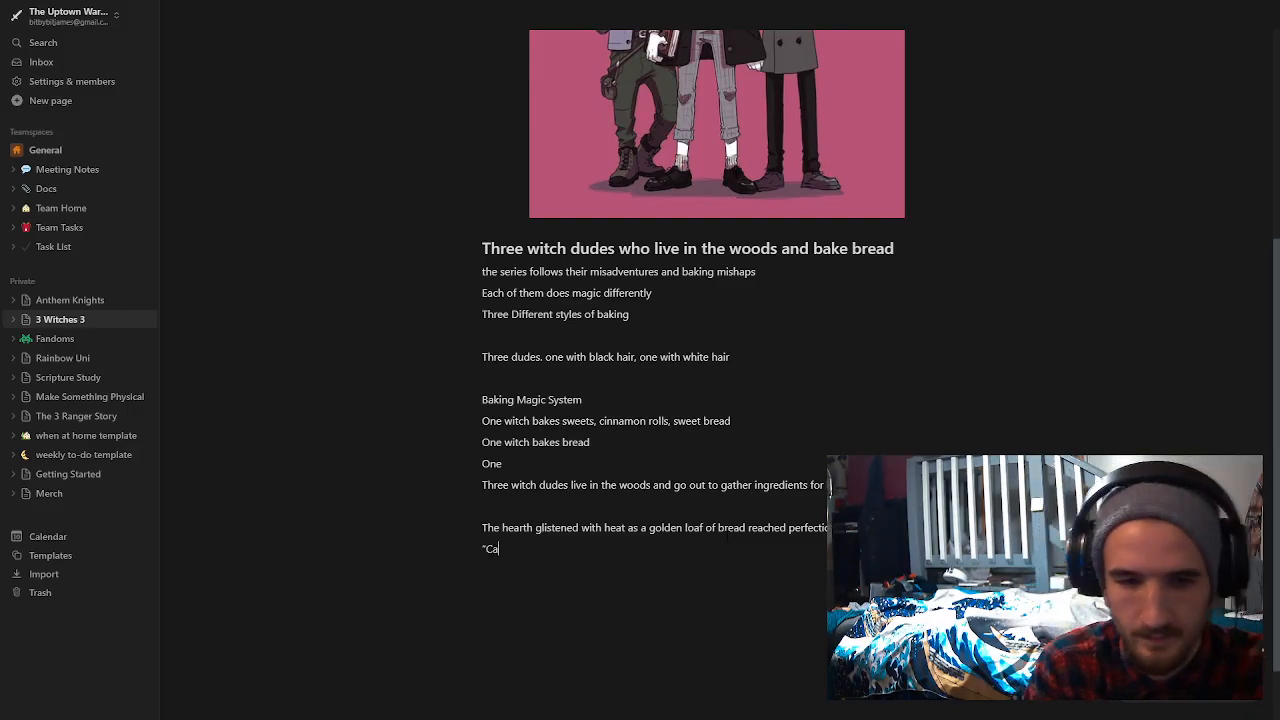
text(reful that)
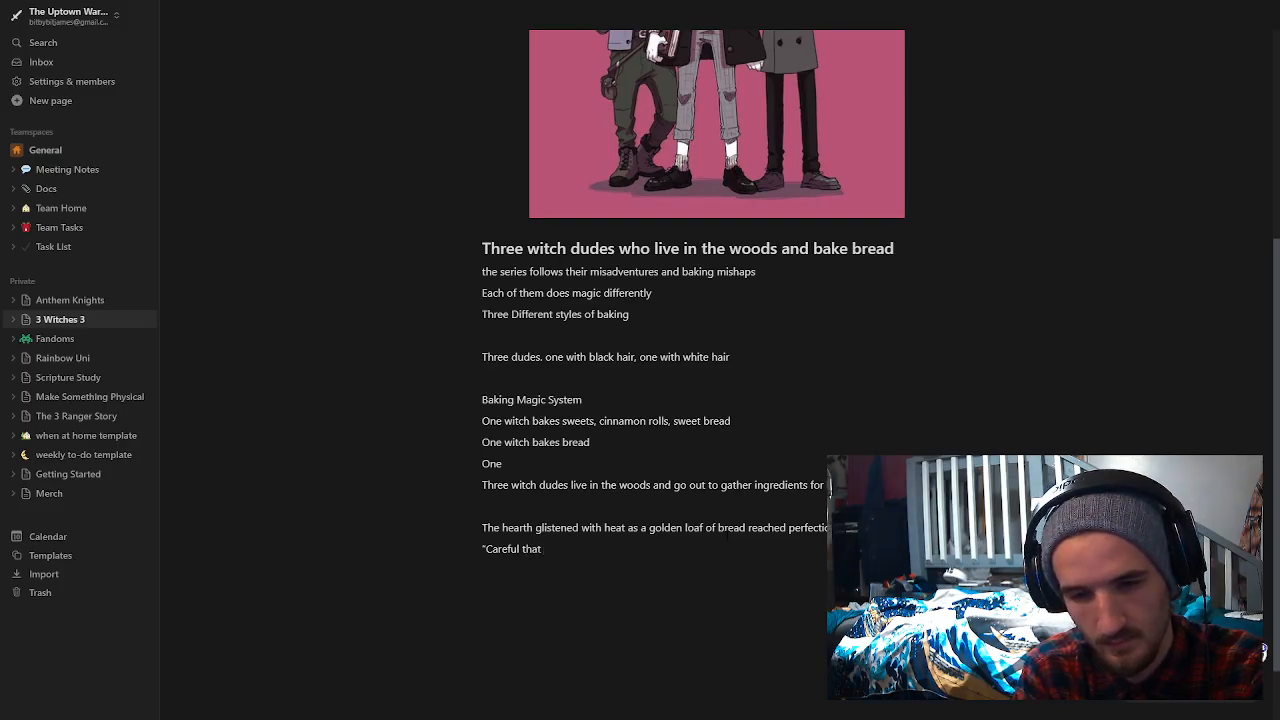
text( bread is )
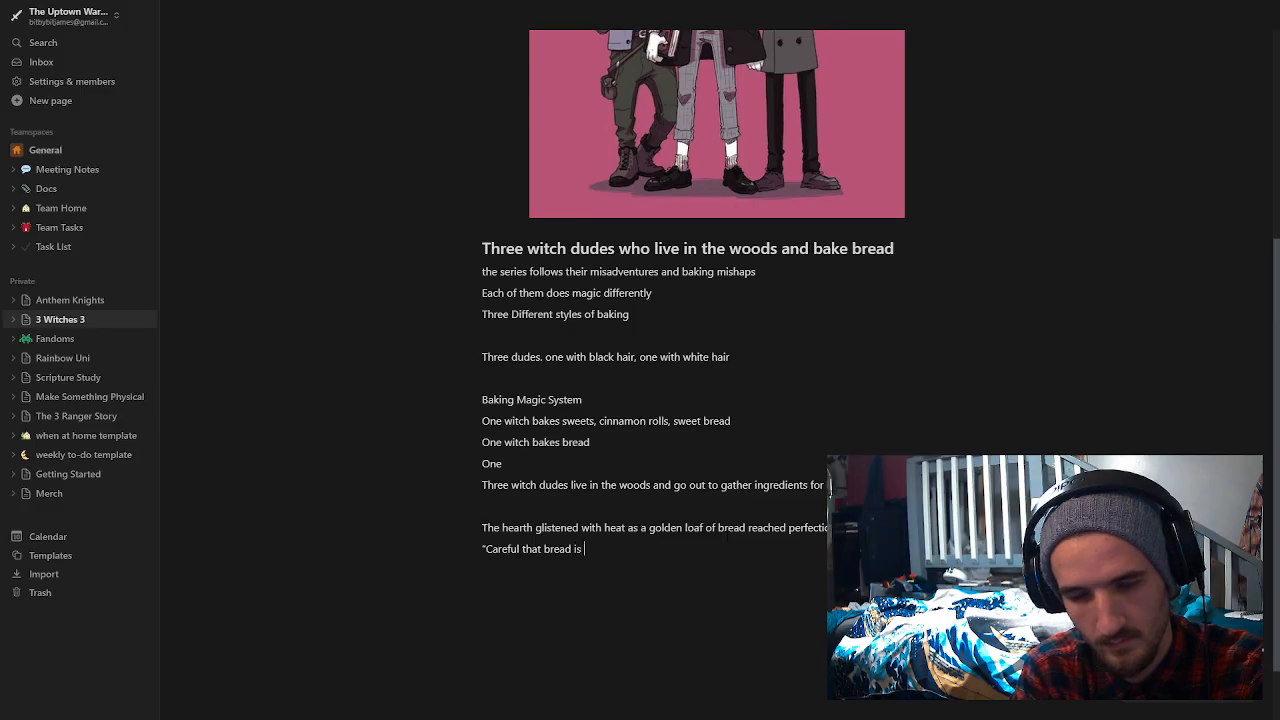
text(extremeel)
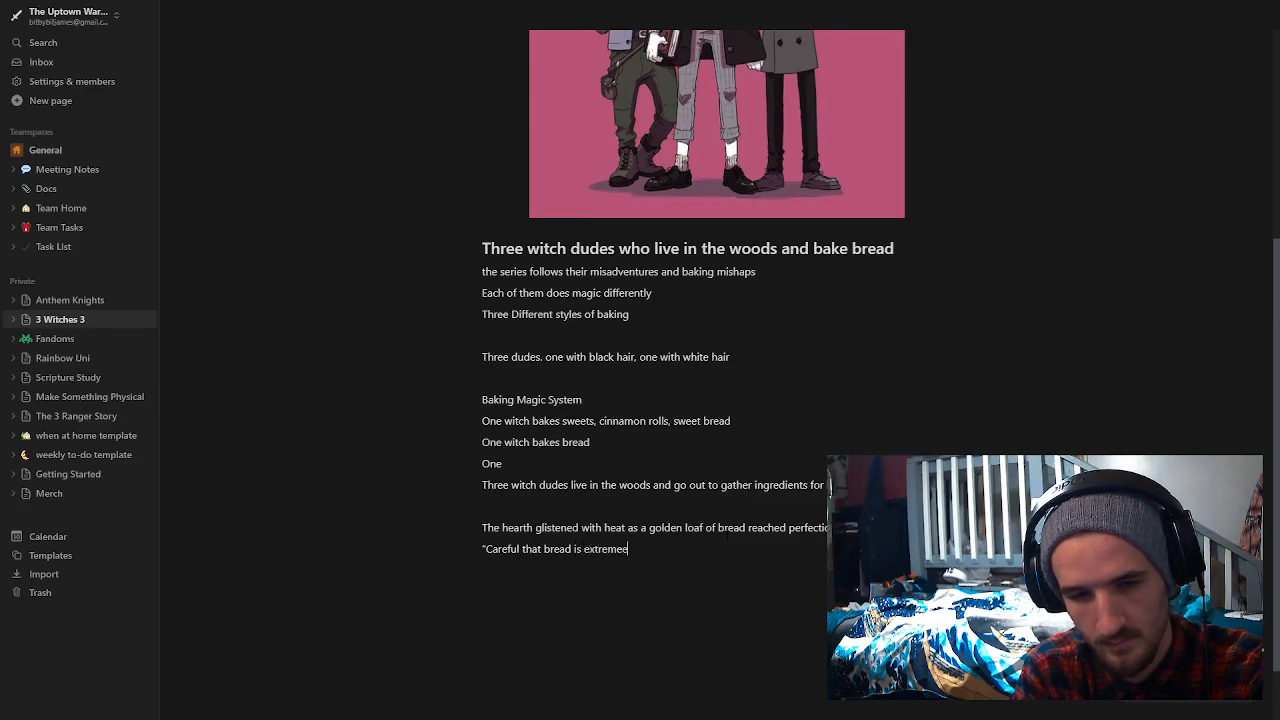
key(BackSpace)
key(BackSpace)
text(ly hot)
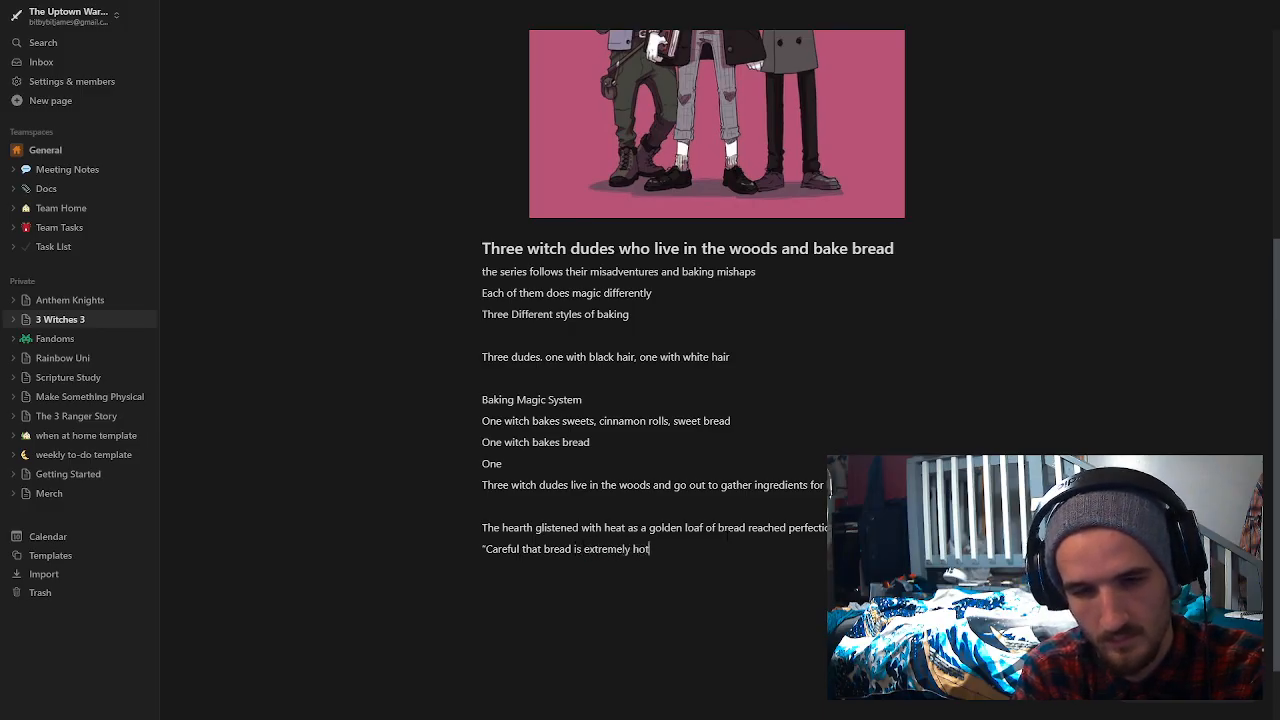
text(")
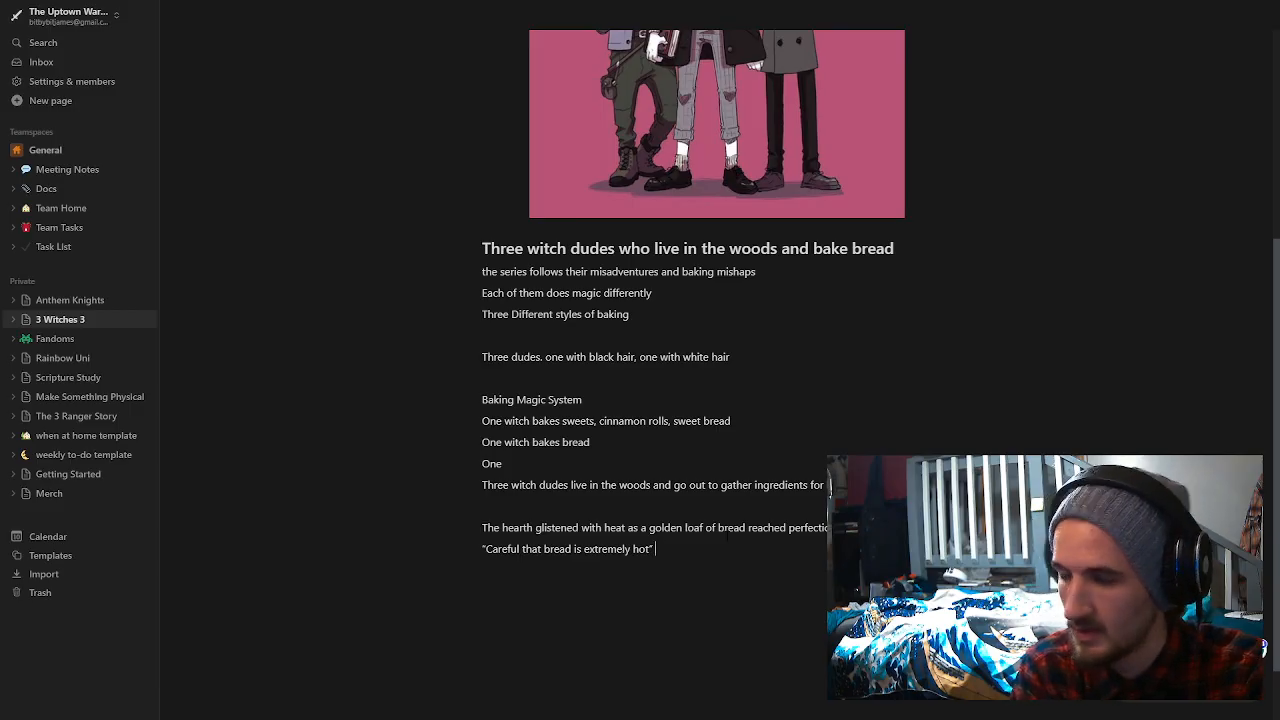
Step: Follow the quote with "Remus said to his companions" and accept the suggested comma after "hot"
text(Remus)
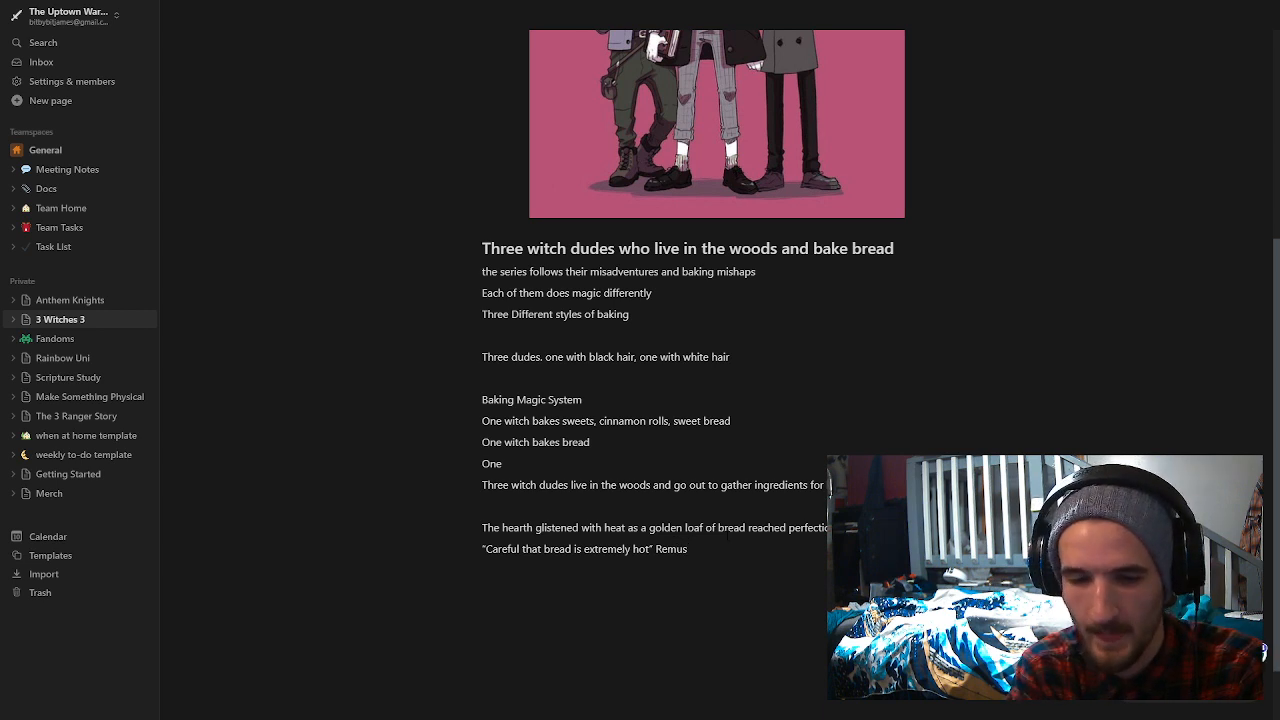
text(said to his )
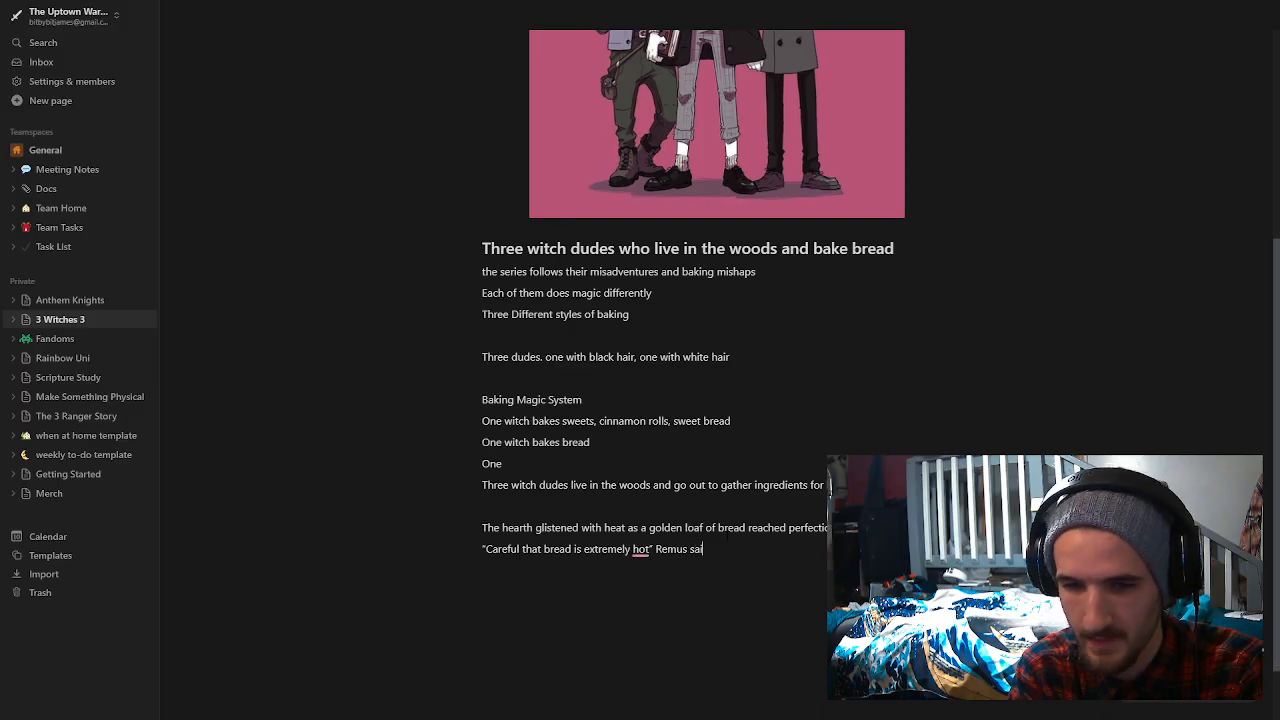
text(com)
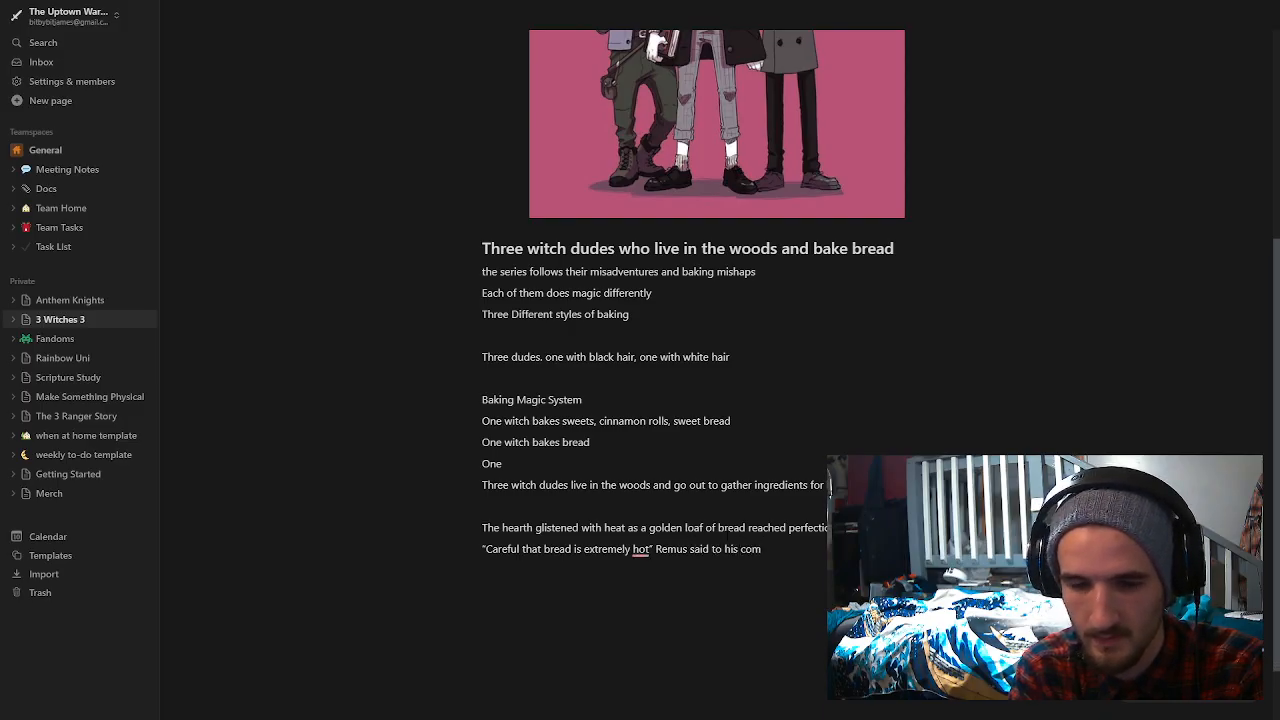
text(panions)
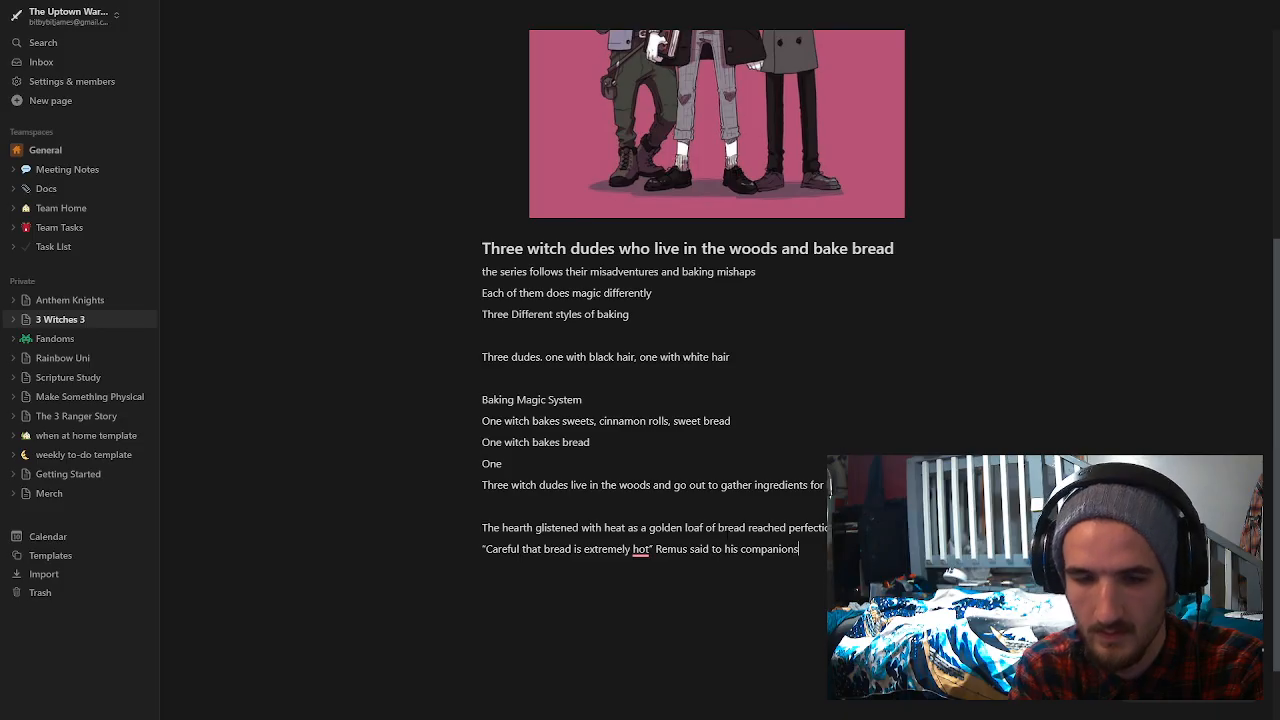
mouse_move(640, 549)
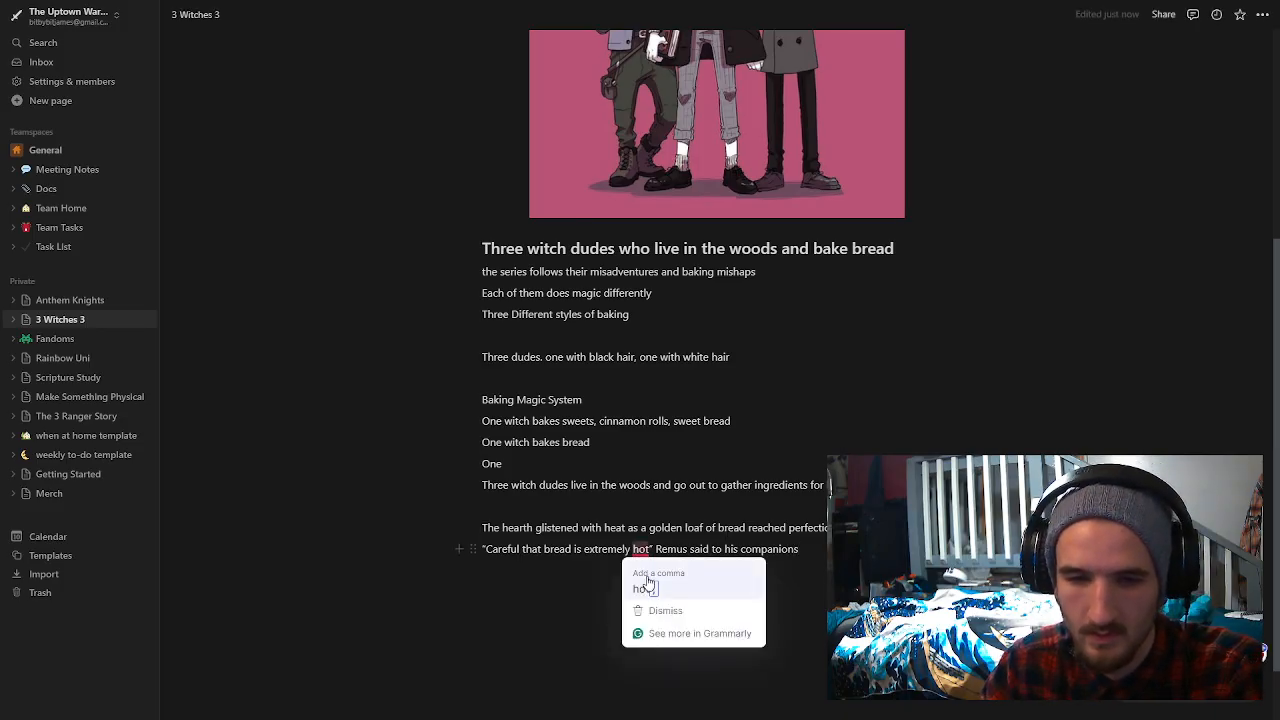
click(646, 580)
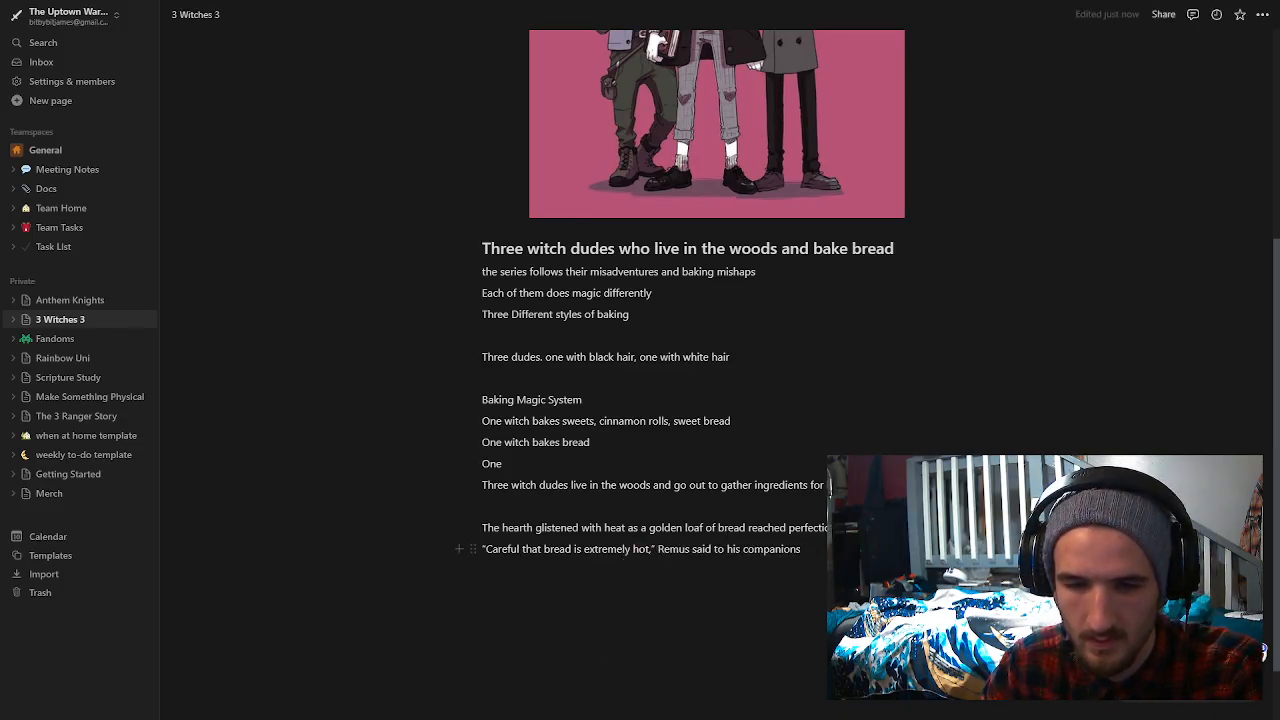
Step: End the dialogue line with a period and accept the suggested rewording of "said to" as "told"
text(.)
key(Return)
scroll(680, 360, up, 1)
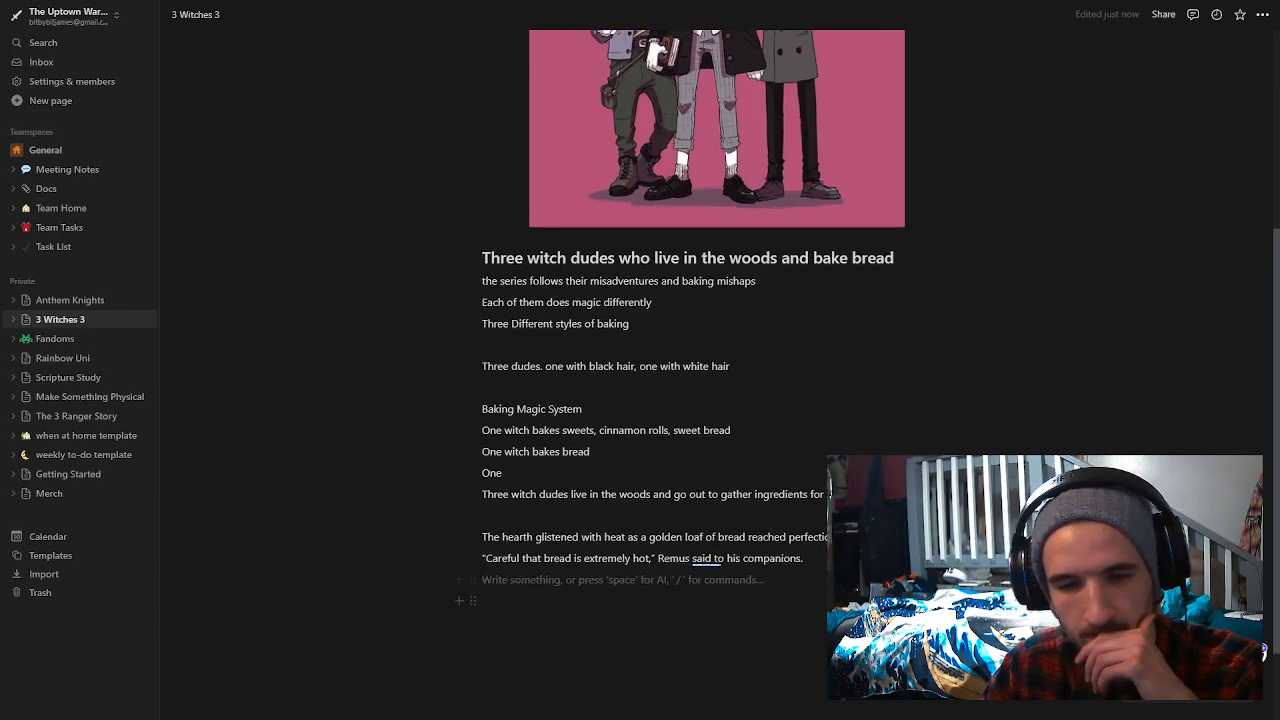
mouse_move(712, 614)
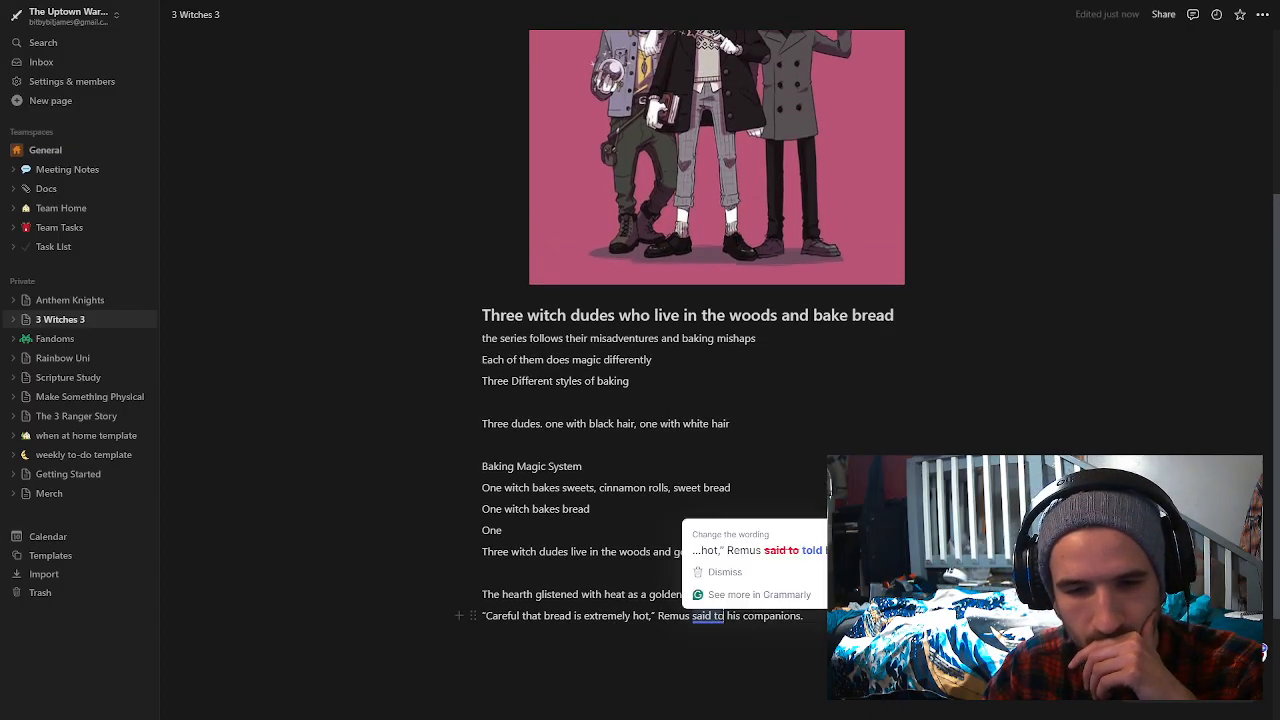
click(760, 550)
scroll(680, 360, down, 2)
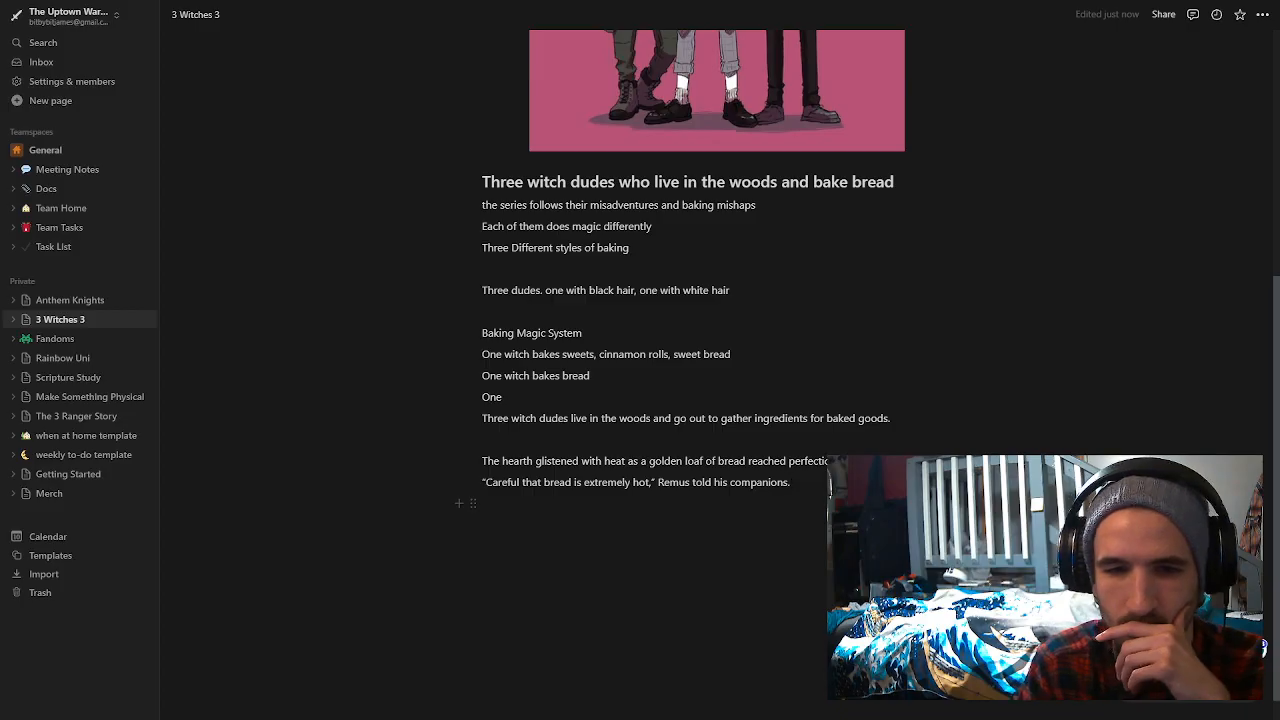
Step: Replace "companions" with "friend" at the end of Remus's dialogue line, keeping the closing period
key(BackSpace)
key(BackSpace)
key(BackSpace)
key(BackSpace)
key(BackSpace)
key(BackSpace)
key(BackSpace)
key(BackSpace)
key(BackSpace)
key(BackSpace)
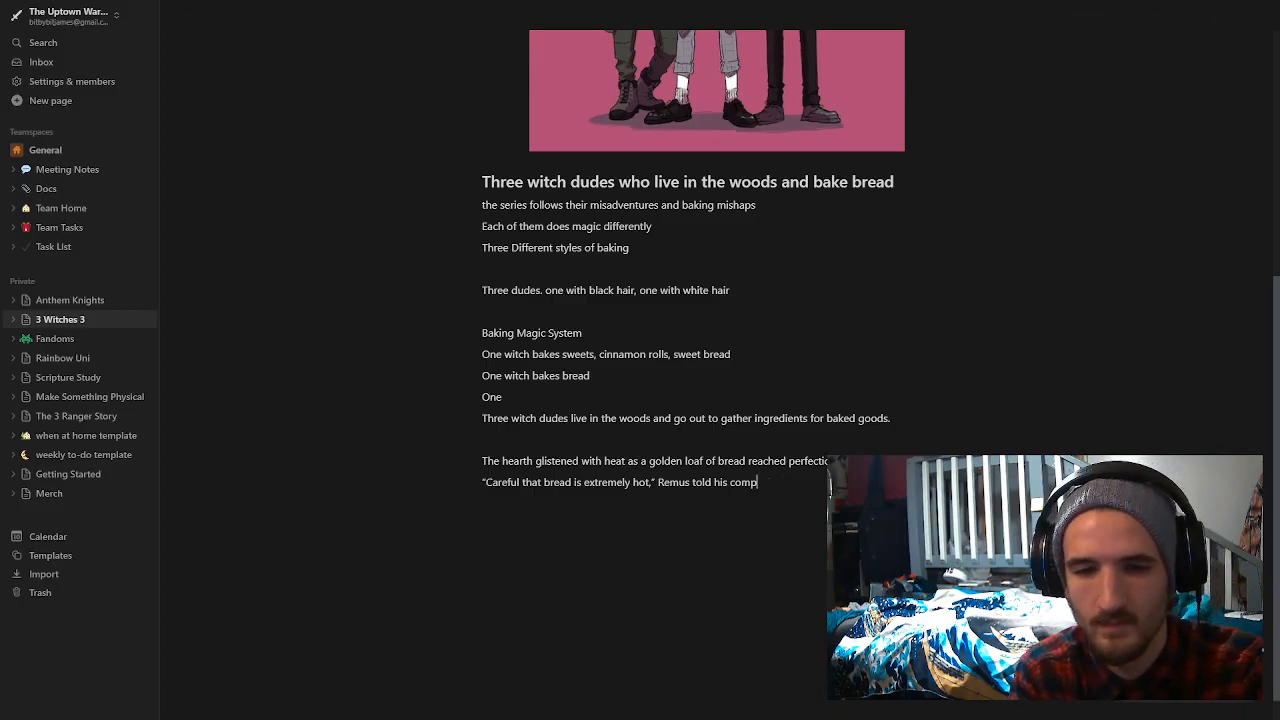
key(BackSpace)
text(friend)
key(BackSpace)
key(BackSpace)
key(BackSpace)
key(BackSpace)
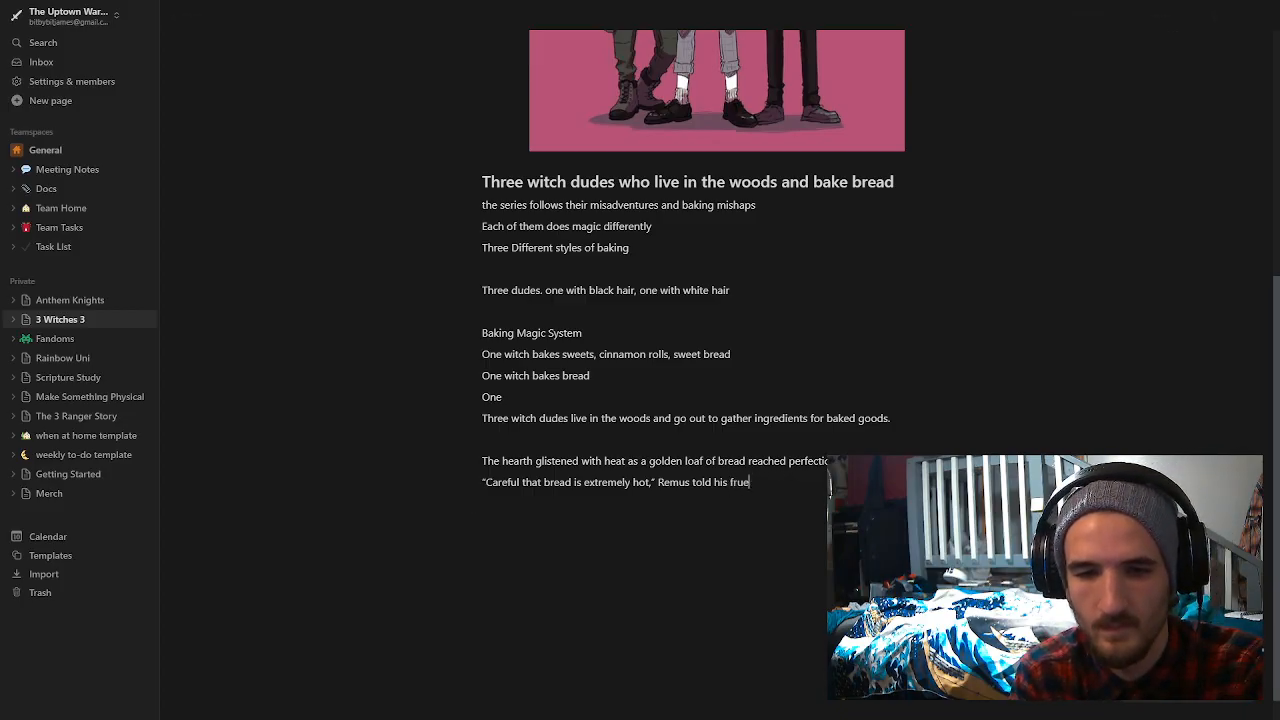
text(ends)
key(BackSpace)
key(BackSpace)
key(BackSpace)
key(BackSpace)
text(ie)
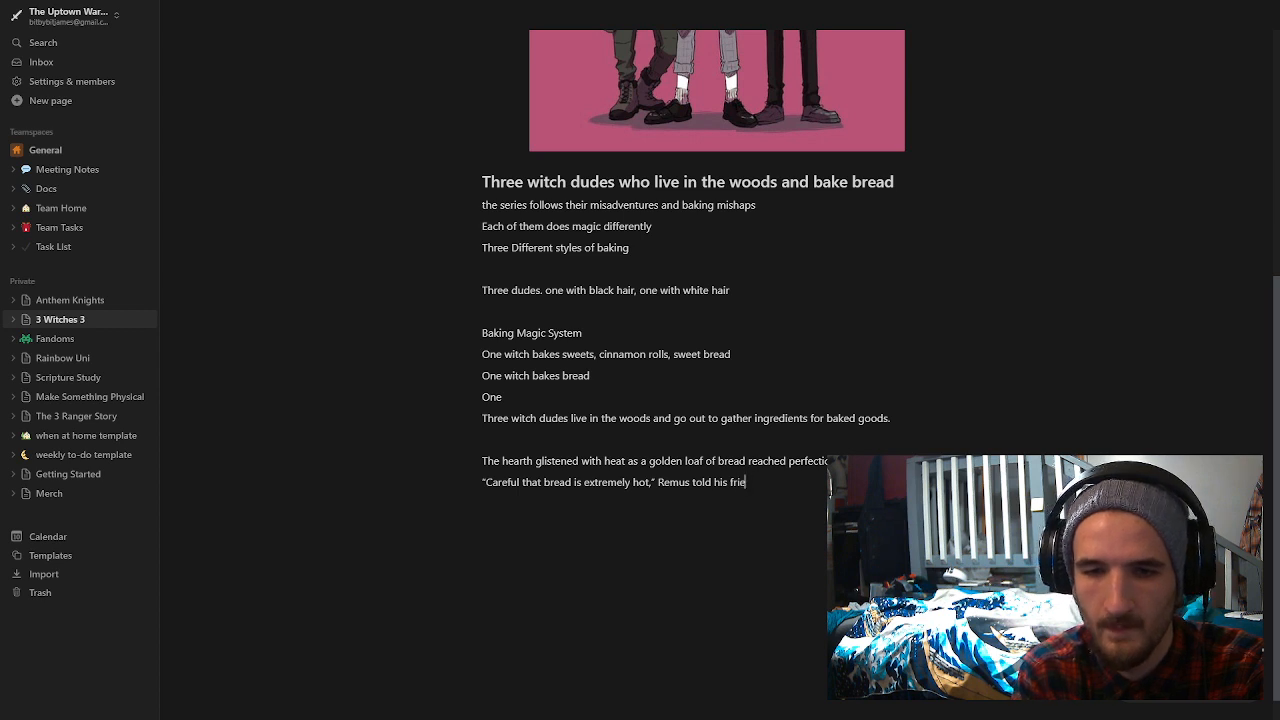
text(nd.)
Step: Start a new dialogue line below Remus's warning with an opening quotation mark and "What you going on about,"
key(Return)
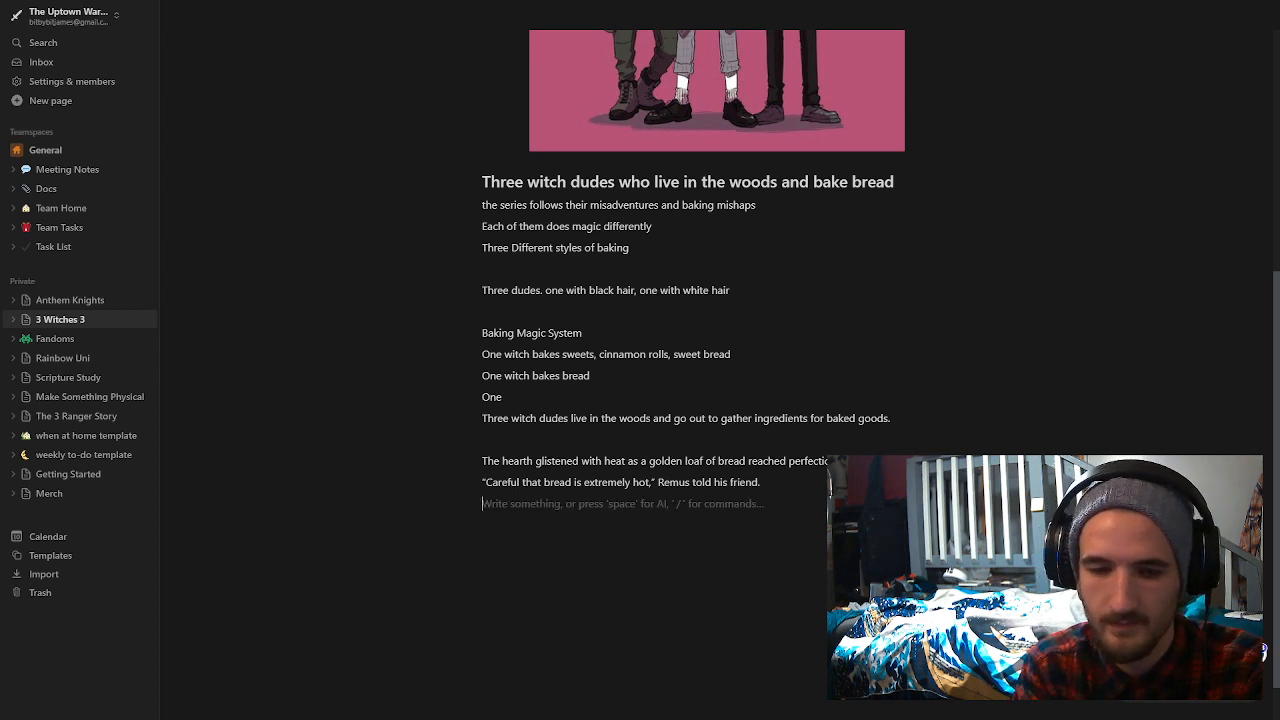
text(")
text(W)
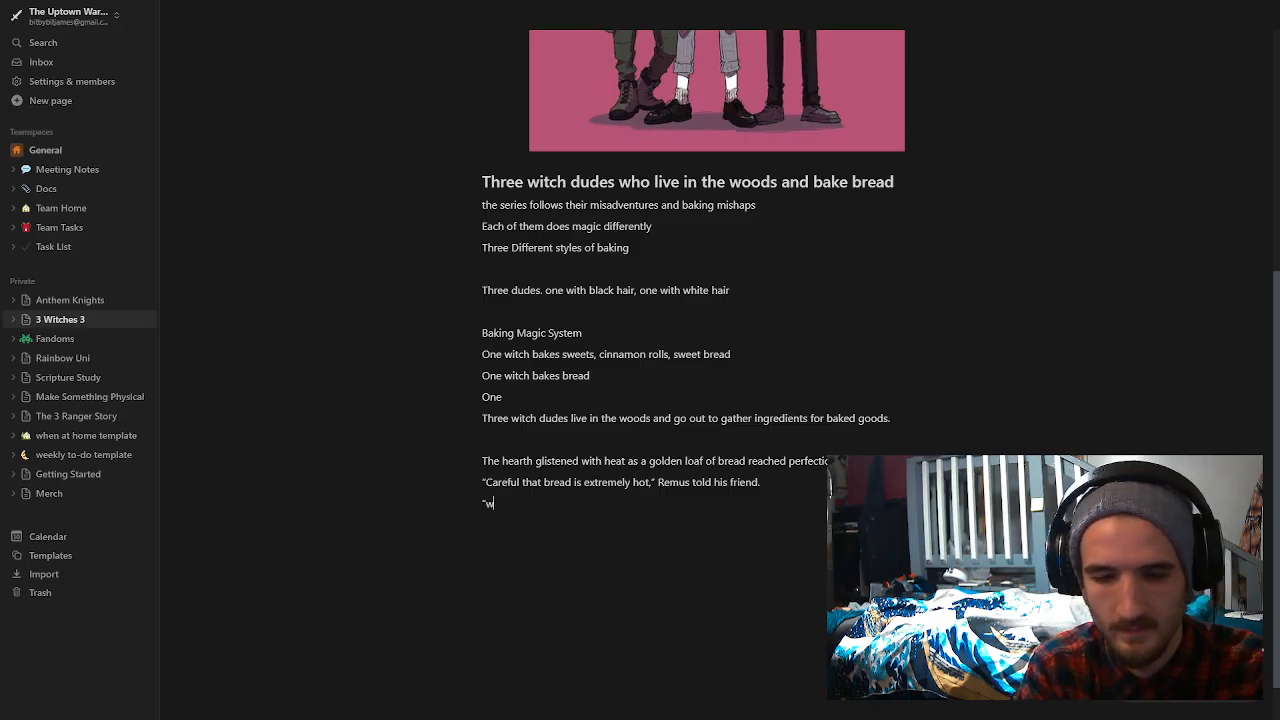
text(hat)
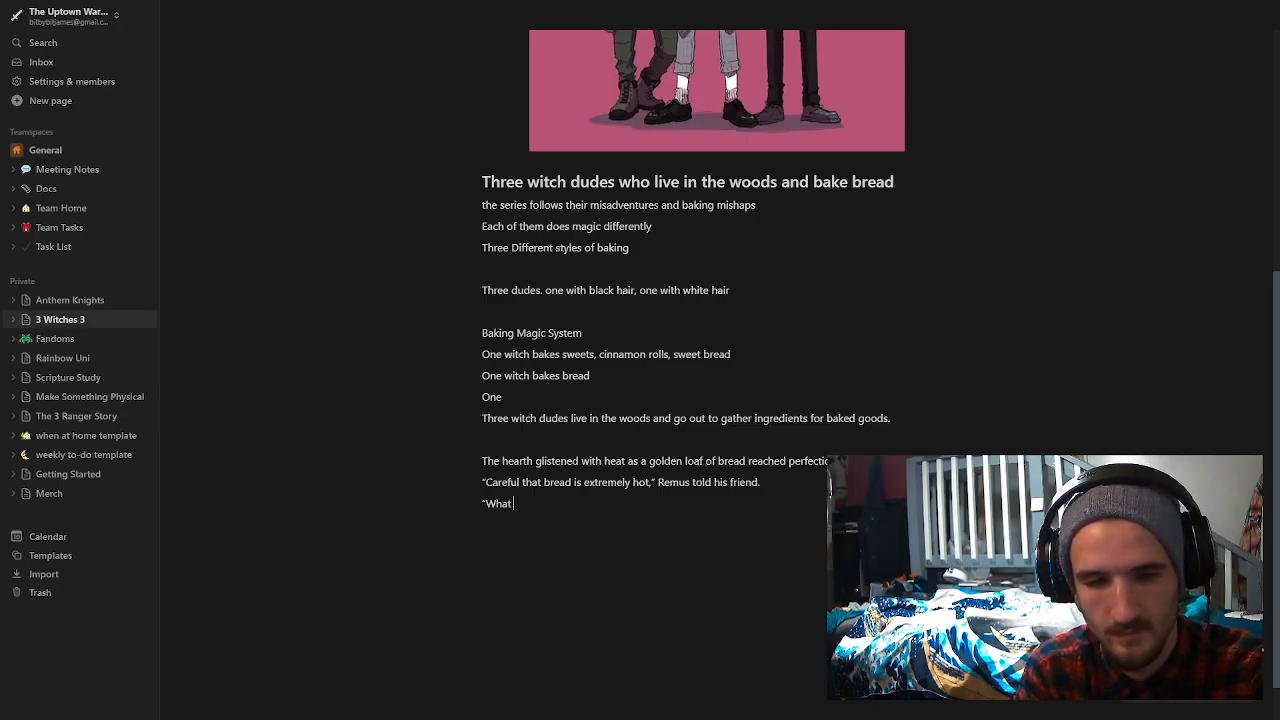
text(chu)
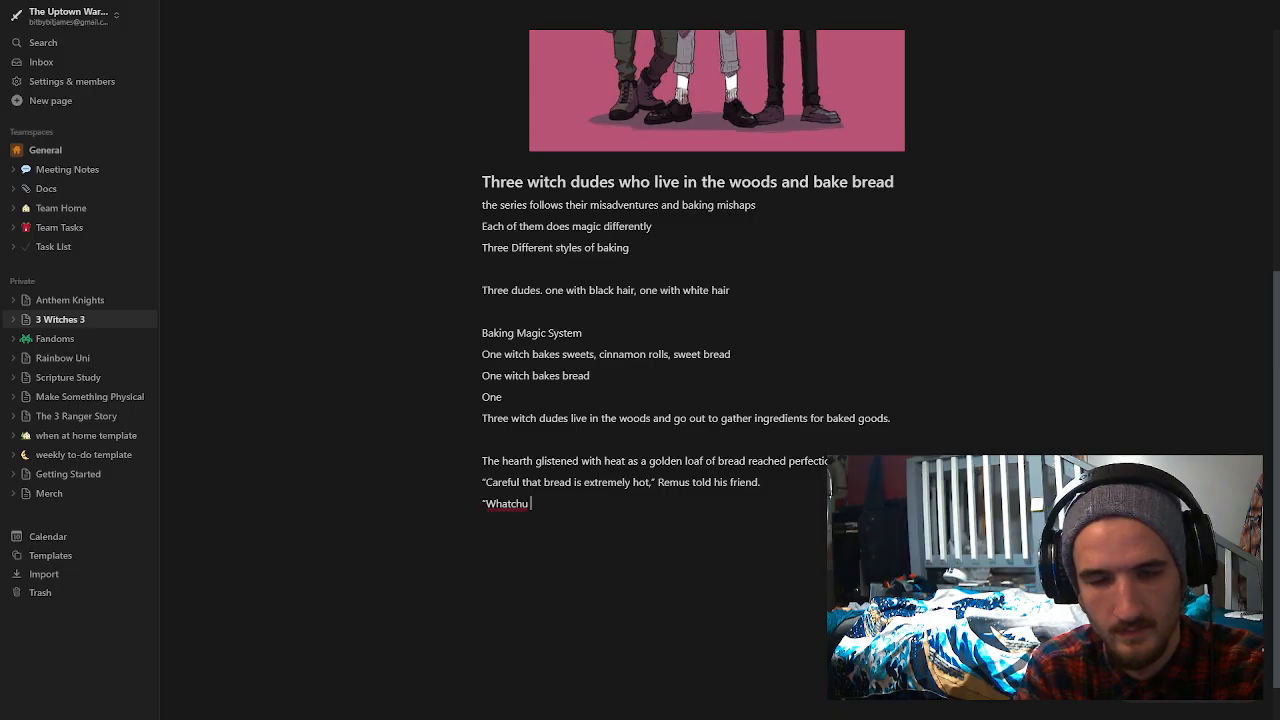
key(BackSpace)
key(BackSpace)
text(you g)
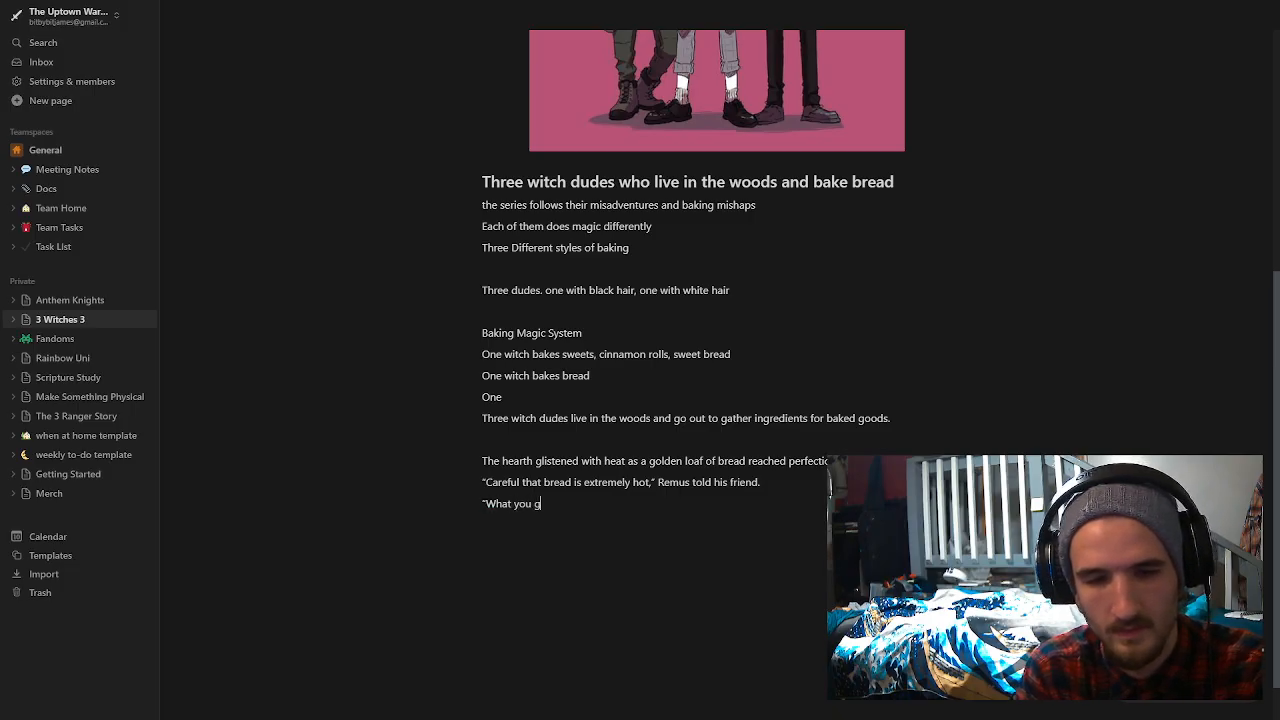
text(oing on about)
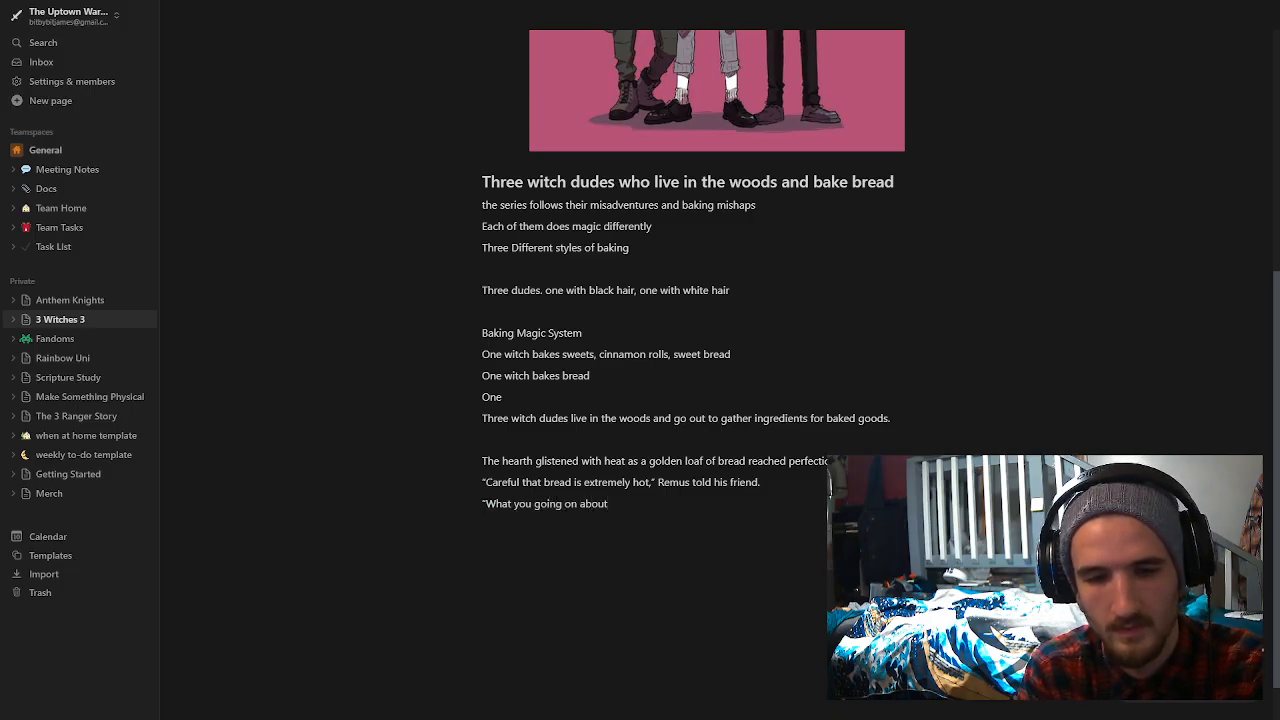
text(, )
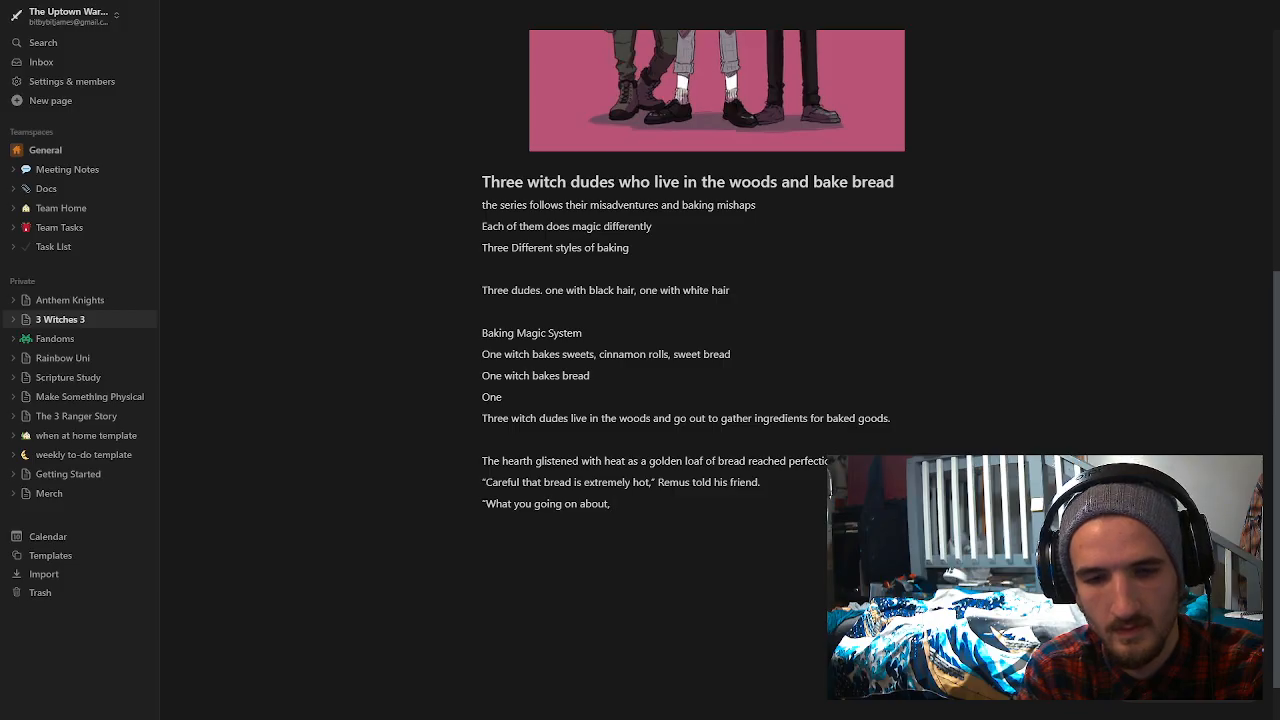
Step: Continue the reply with "I know how to bake bread."
text(I know how )
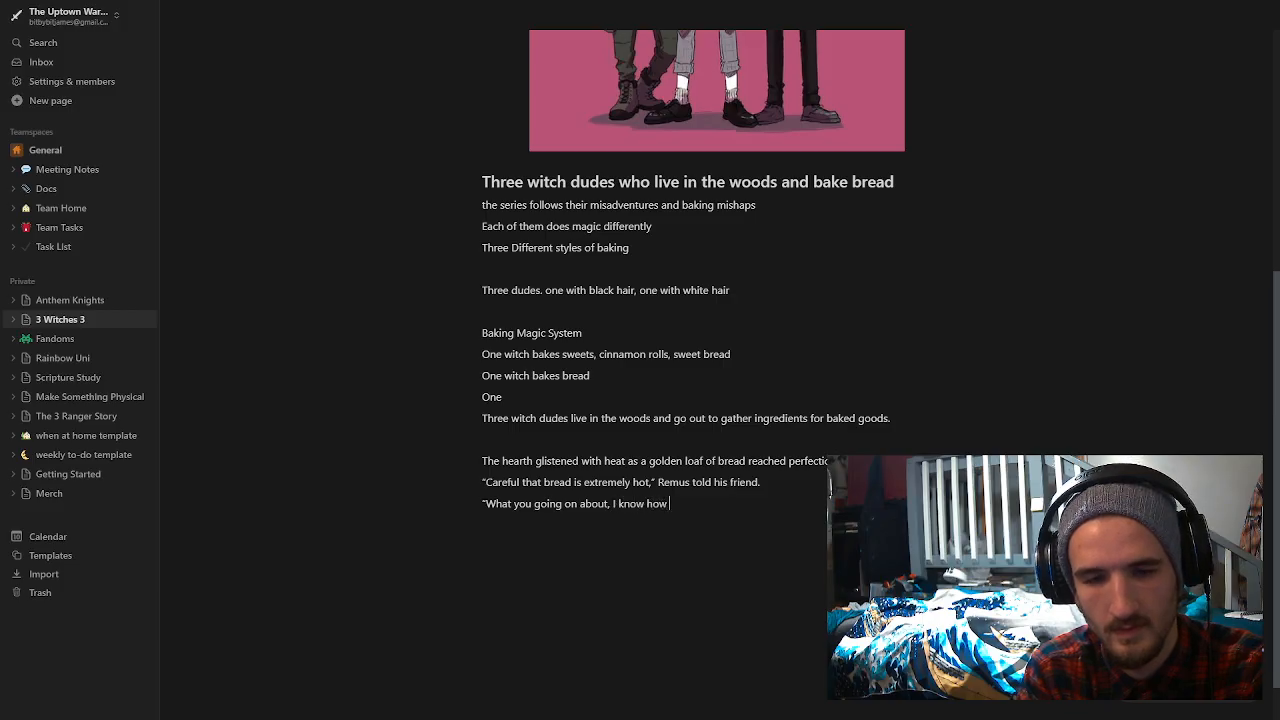
text(to bread)
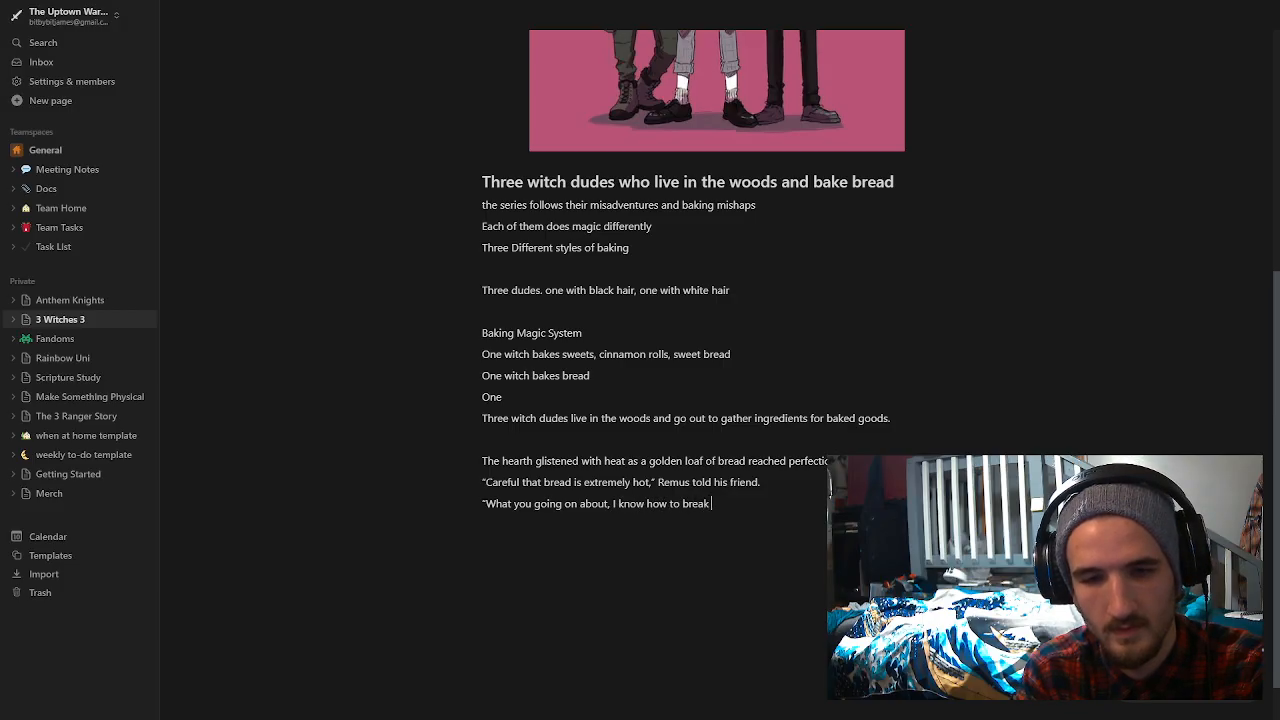
key(BackSpace)
key(BackSpace)
key(BackSpace)
key(BackSpace)
text(ake b)
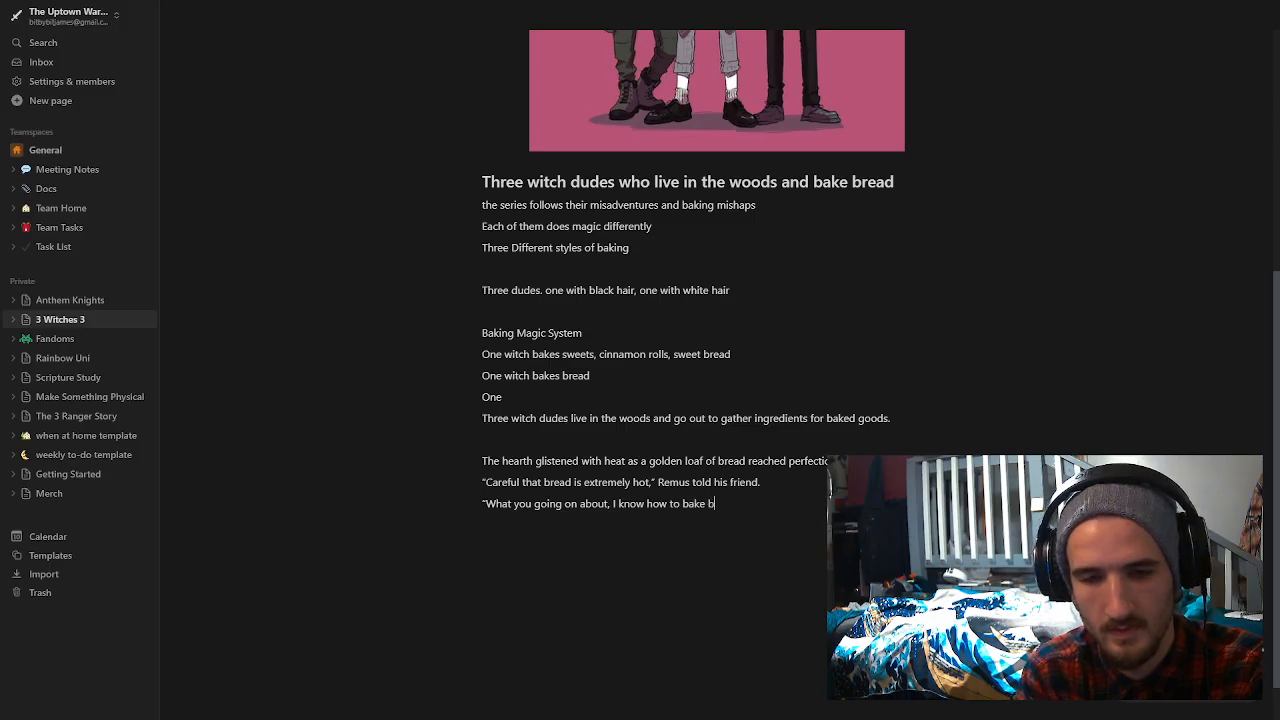
text(read.)
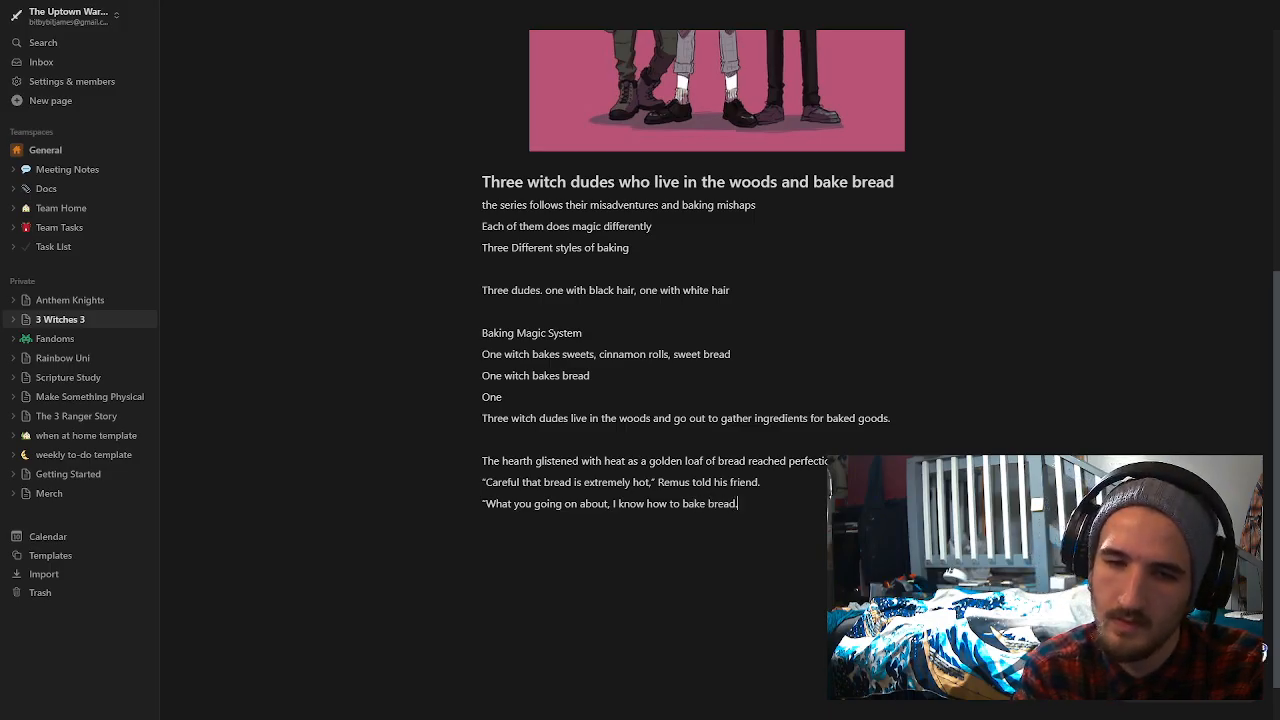
Step: Close the reply's quotation and begin its attribution with "His white haired"
text("His fr)
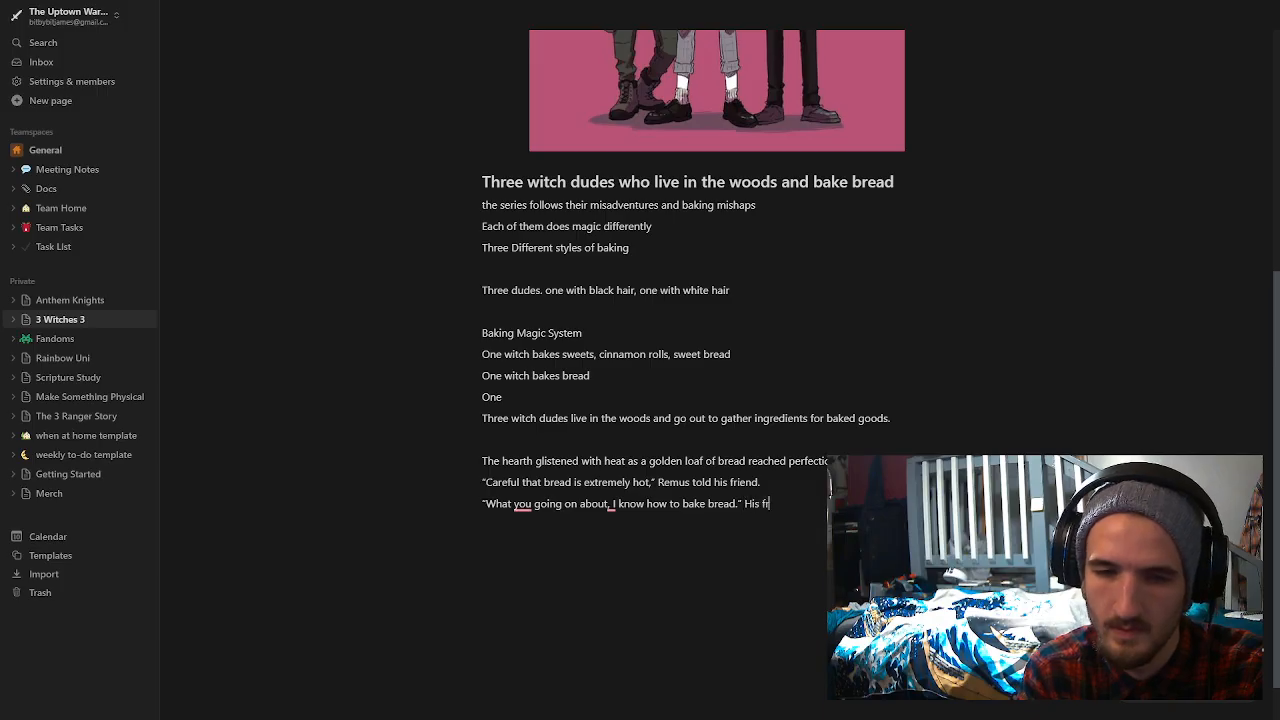
key(BackSpace)
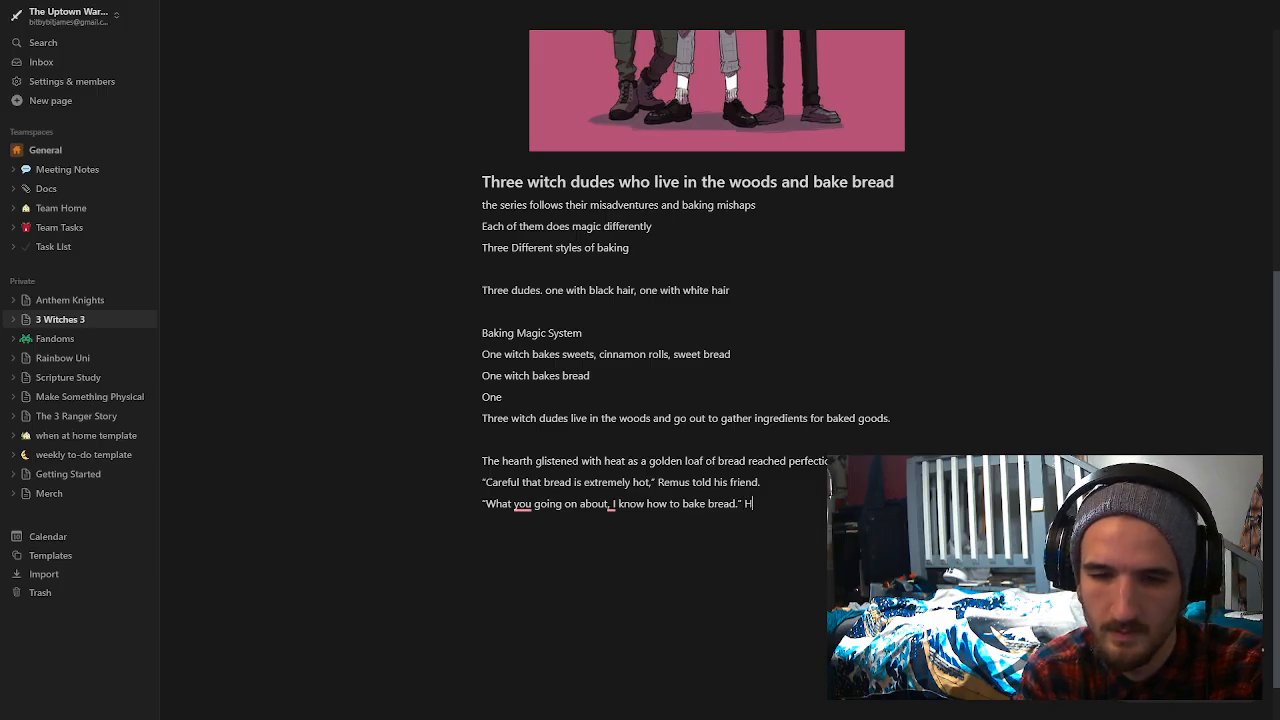
text(s )
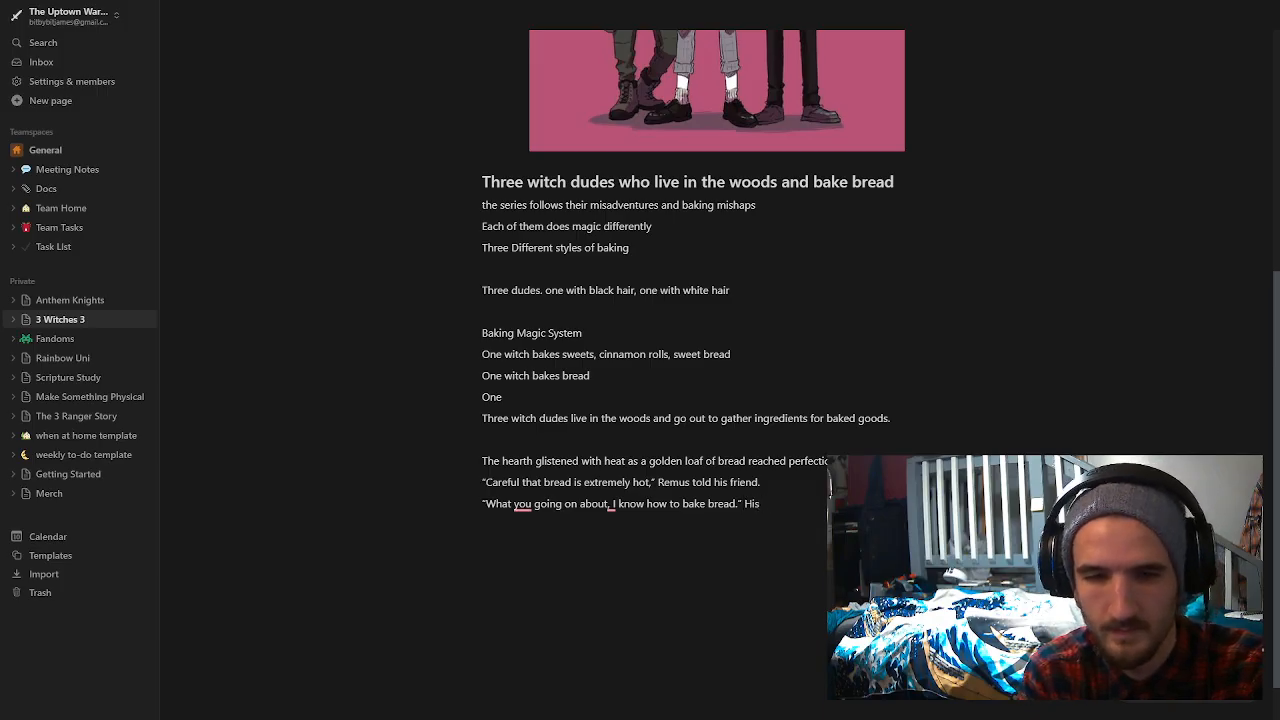
text(white)
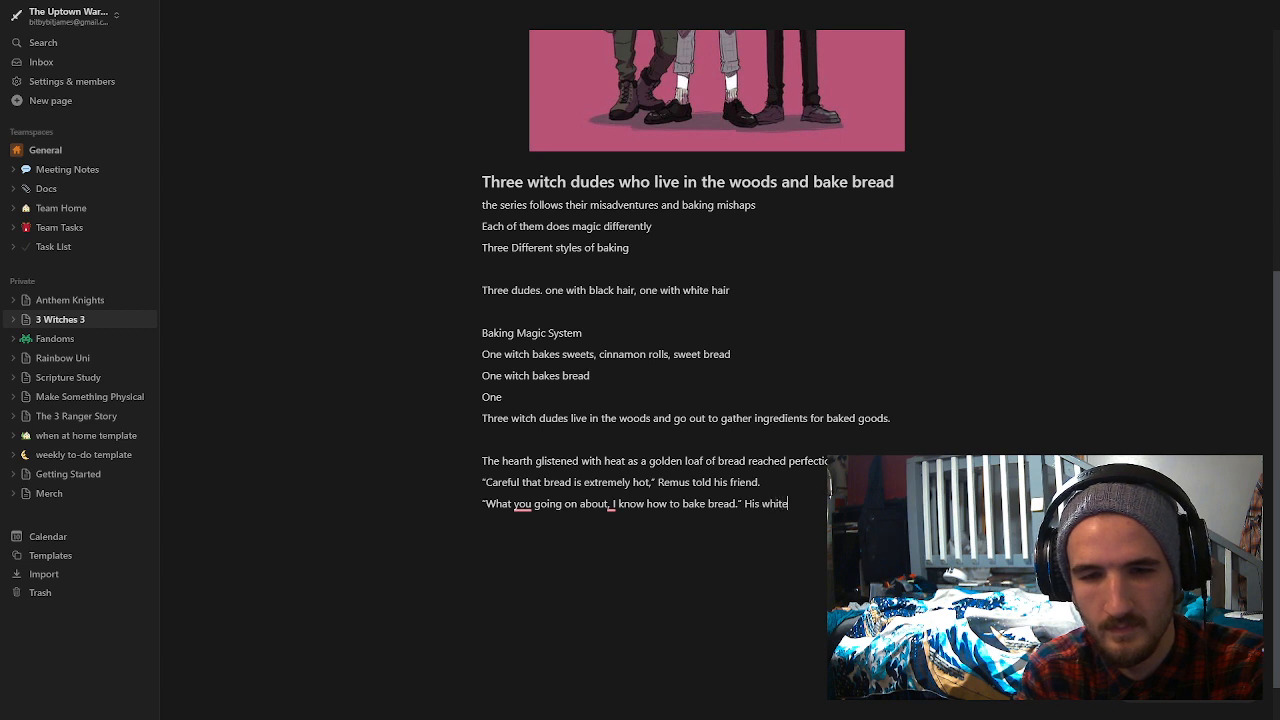
text( haired f)
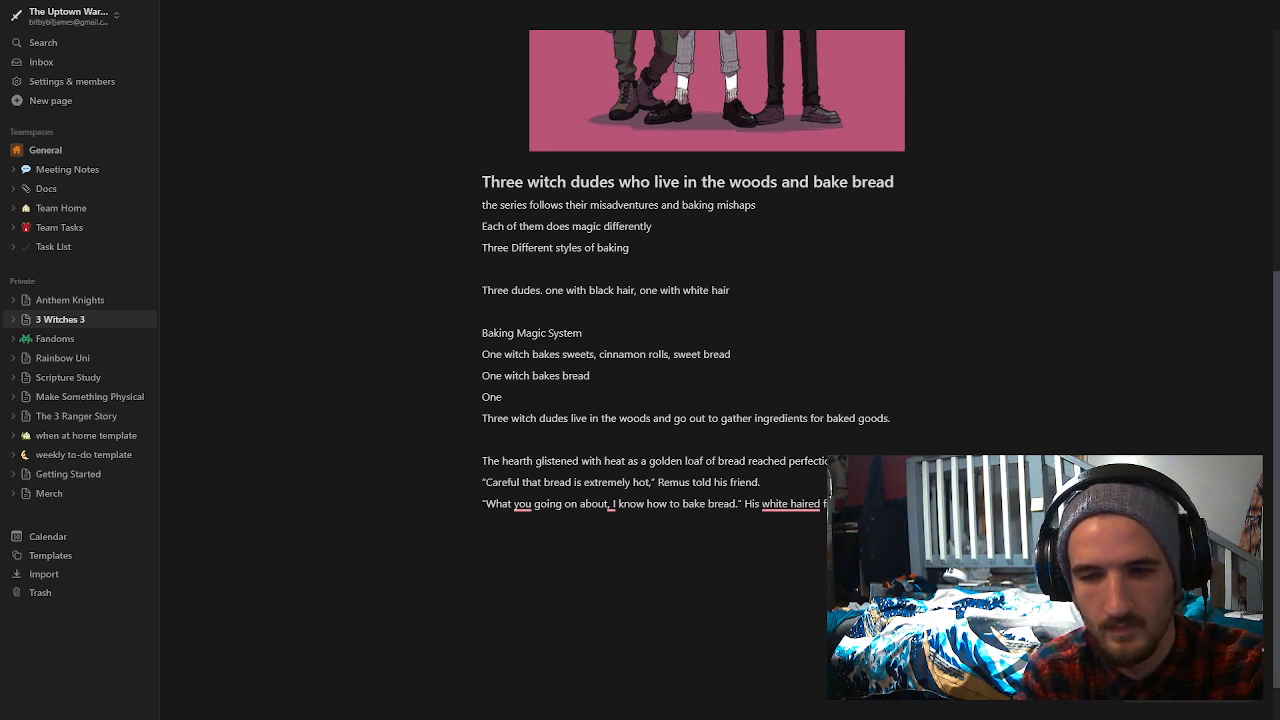
Step: Accept the suggested hyphen in "white-haired" and the suggested correction of the quote to "What are you going on about? I know how to bake bread."
mouse_move(790, 504)
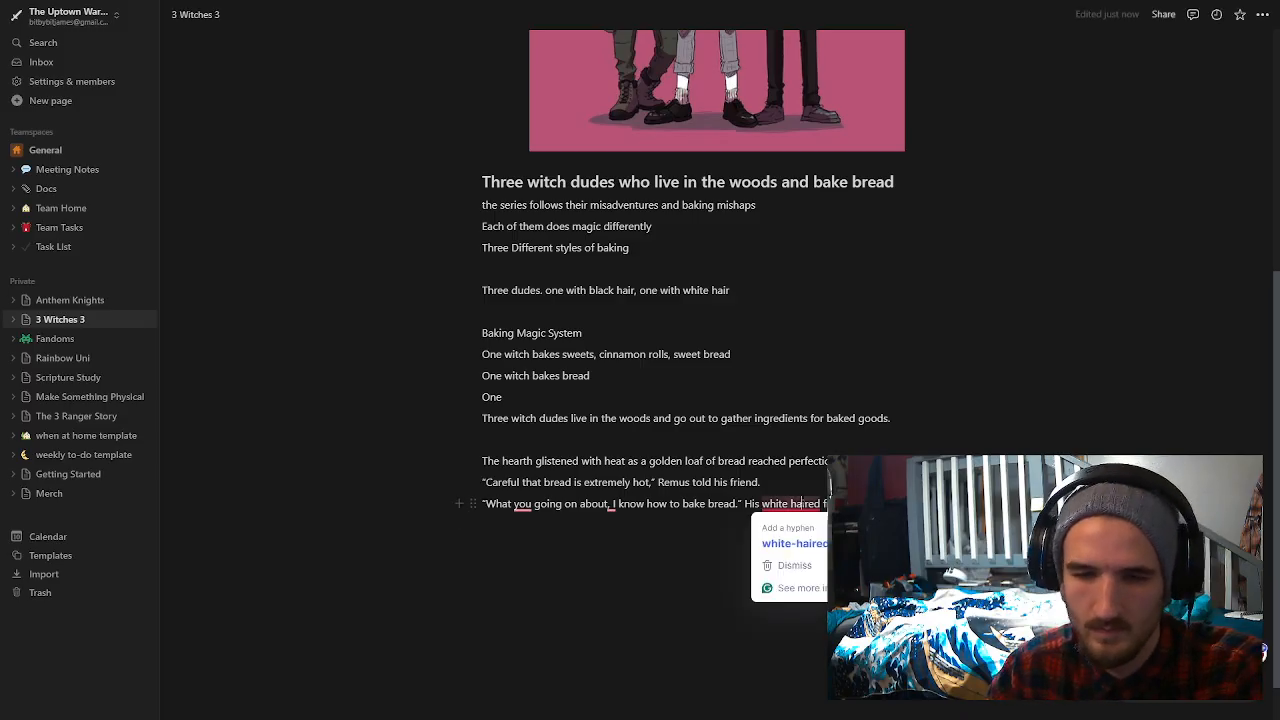
click(802, 544)
mouse_move(522, 506)
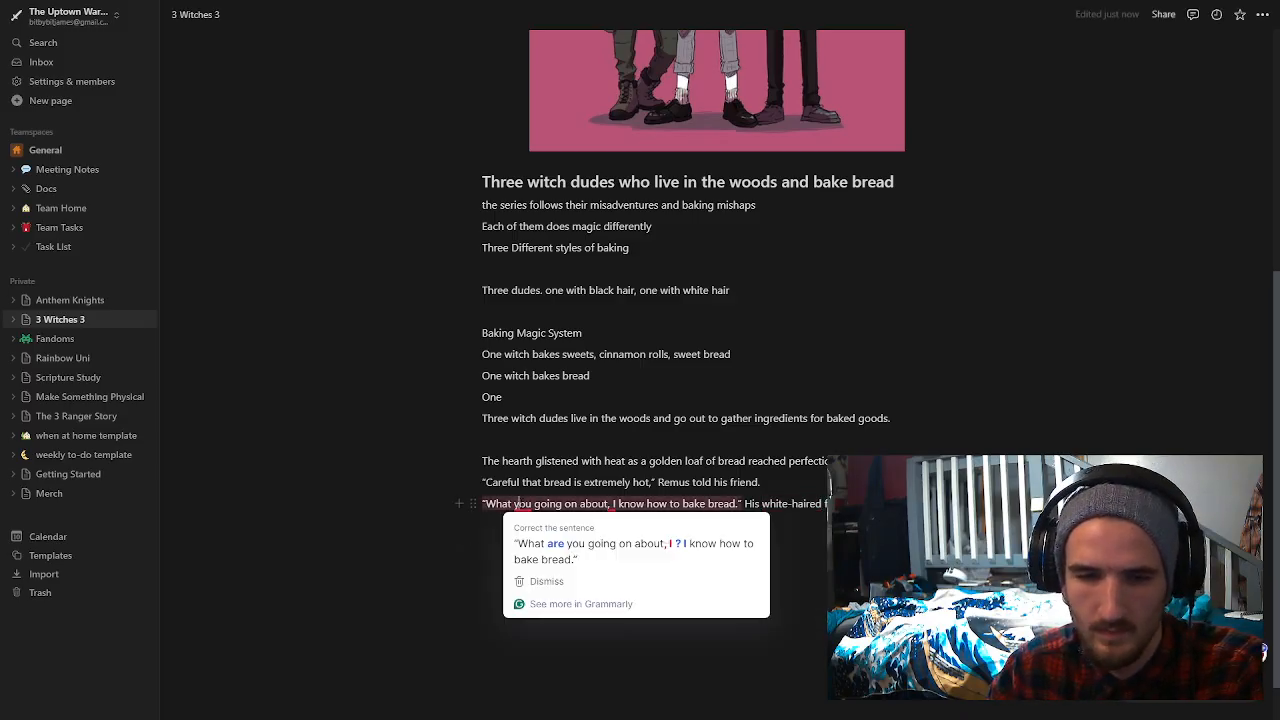
click(553, 545)
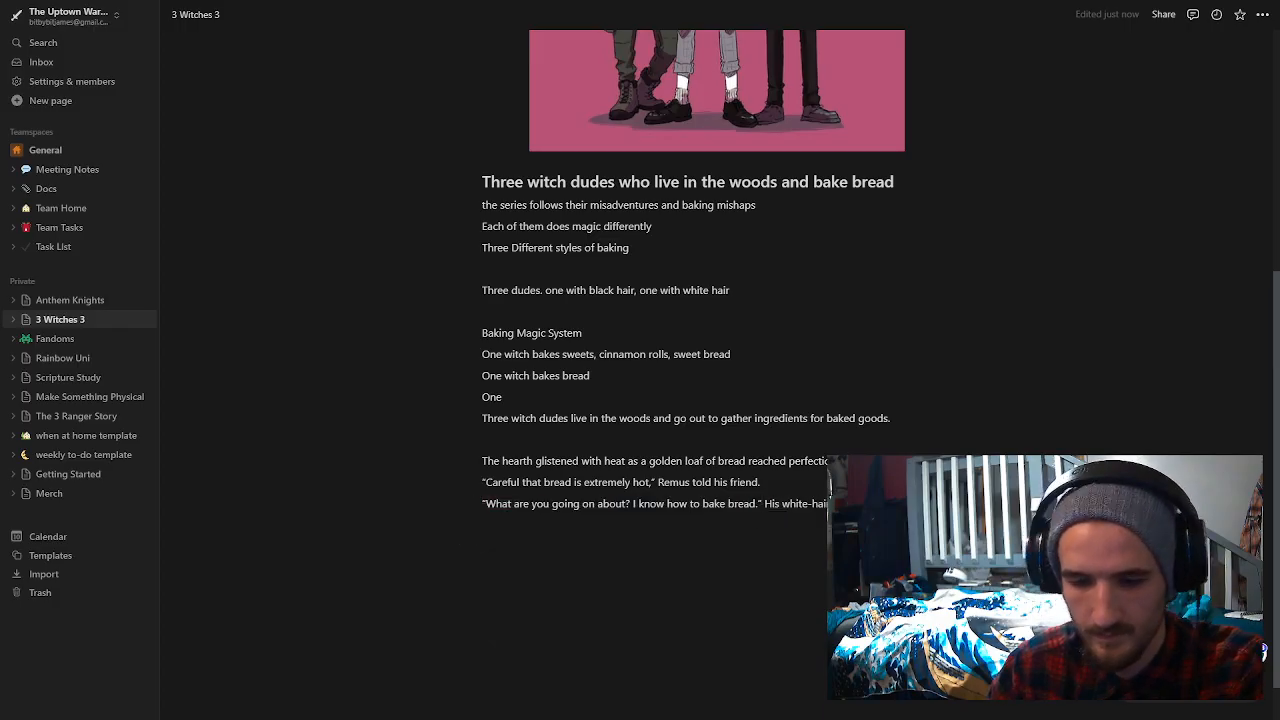
Step: Continue the attribution with "friend" and end the sentence with "warm chuckle."
text(friend)
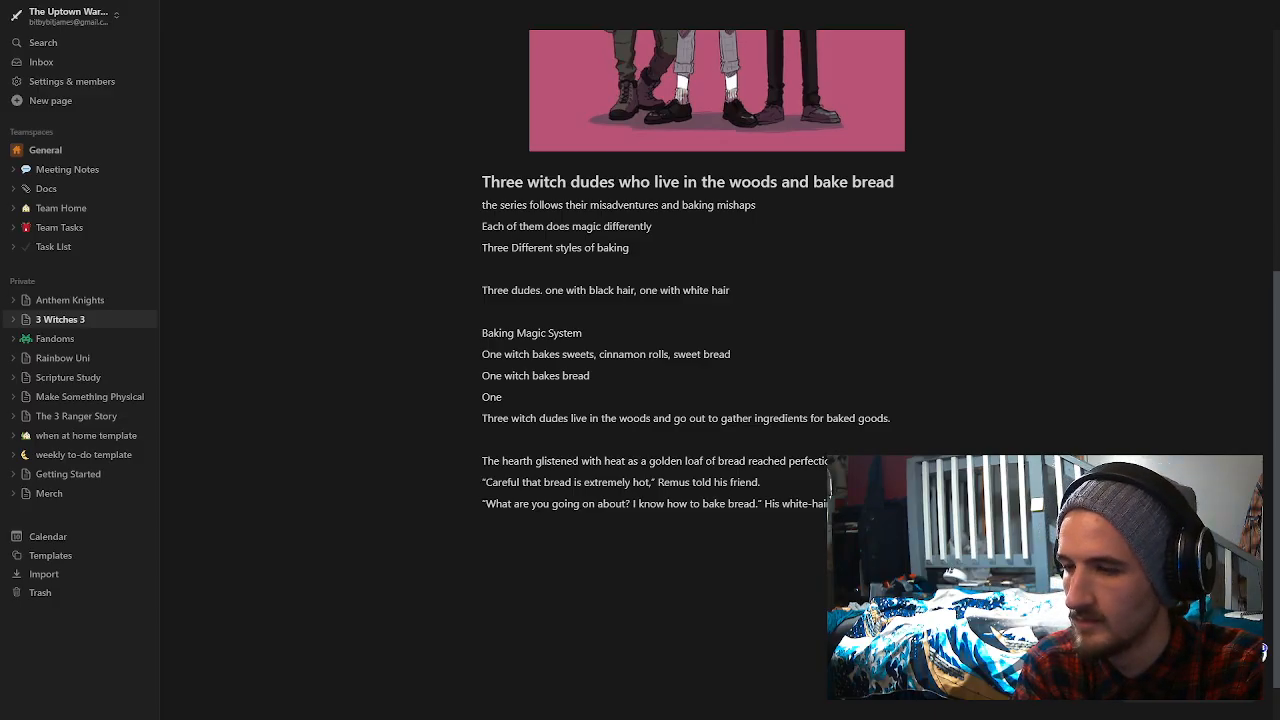
text(war)
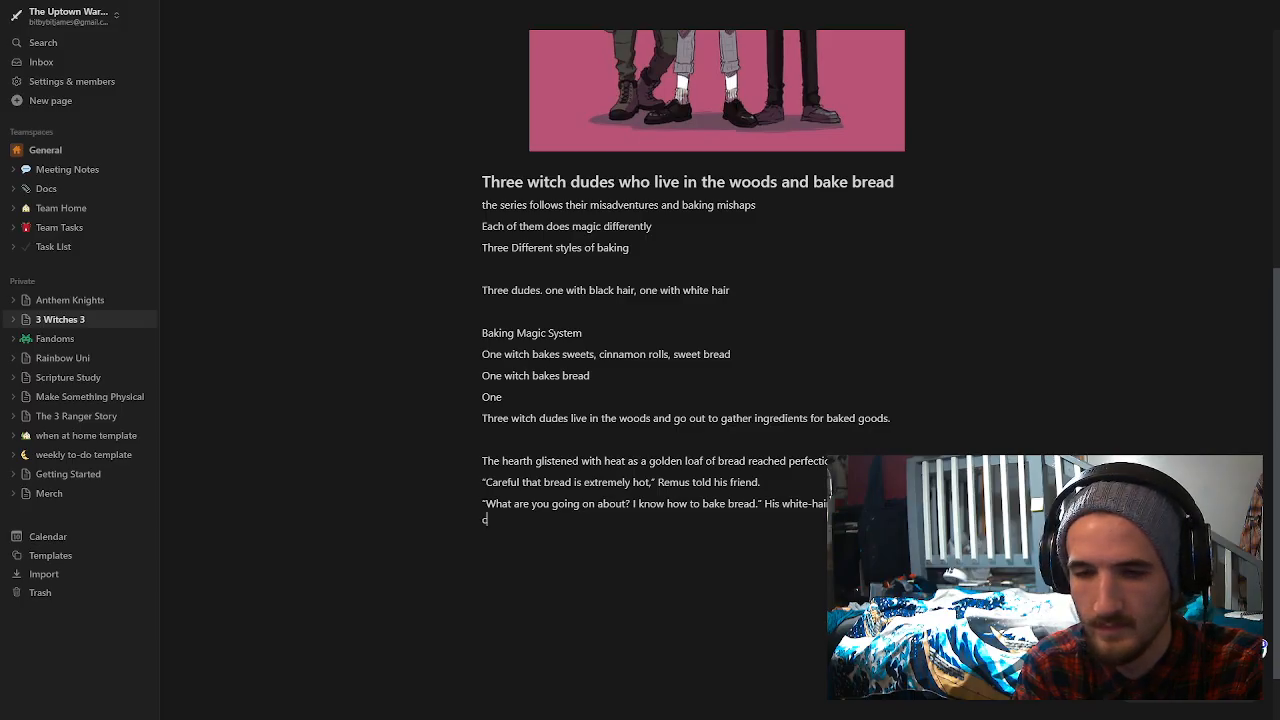
text(m )
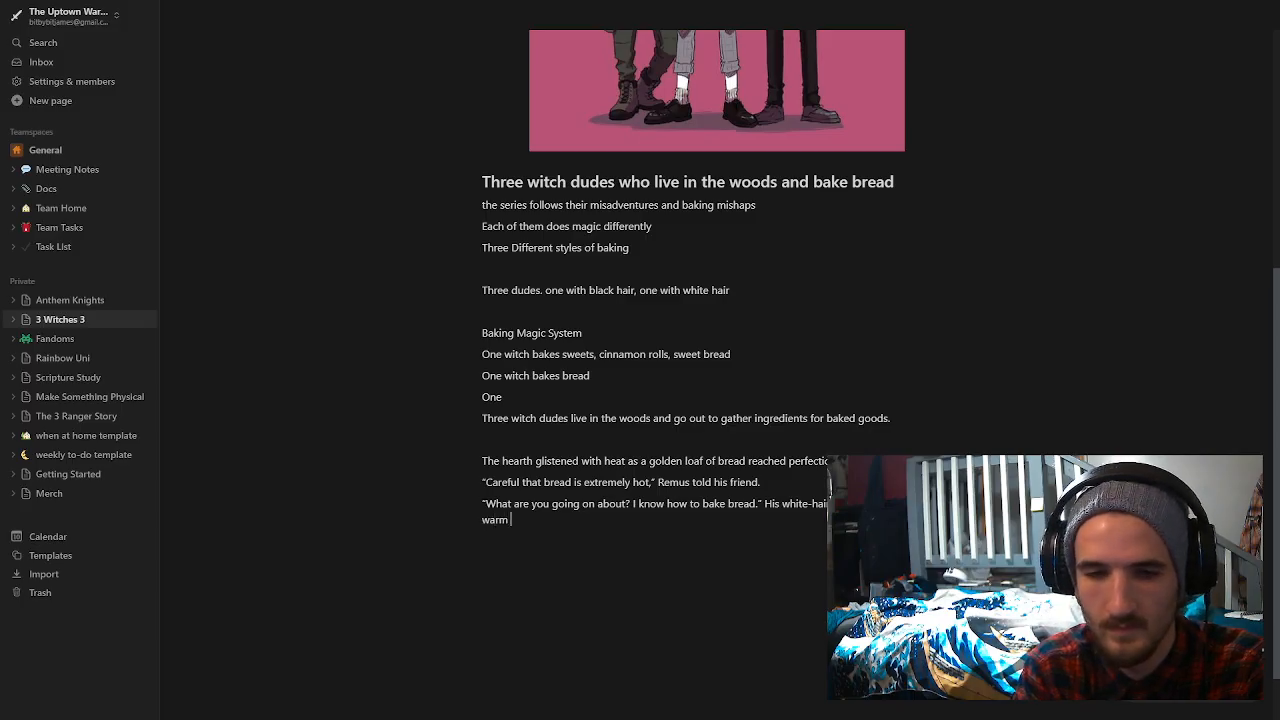
text(chuckle.)
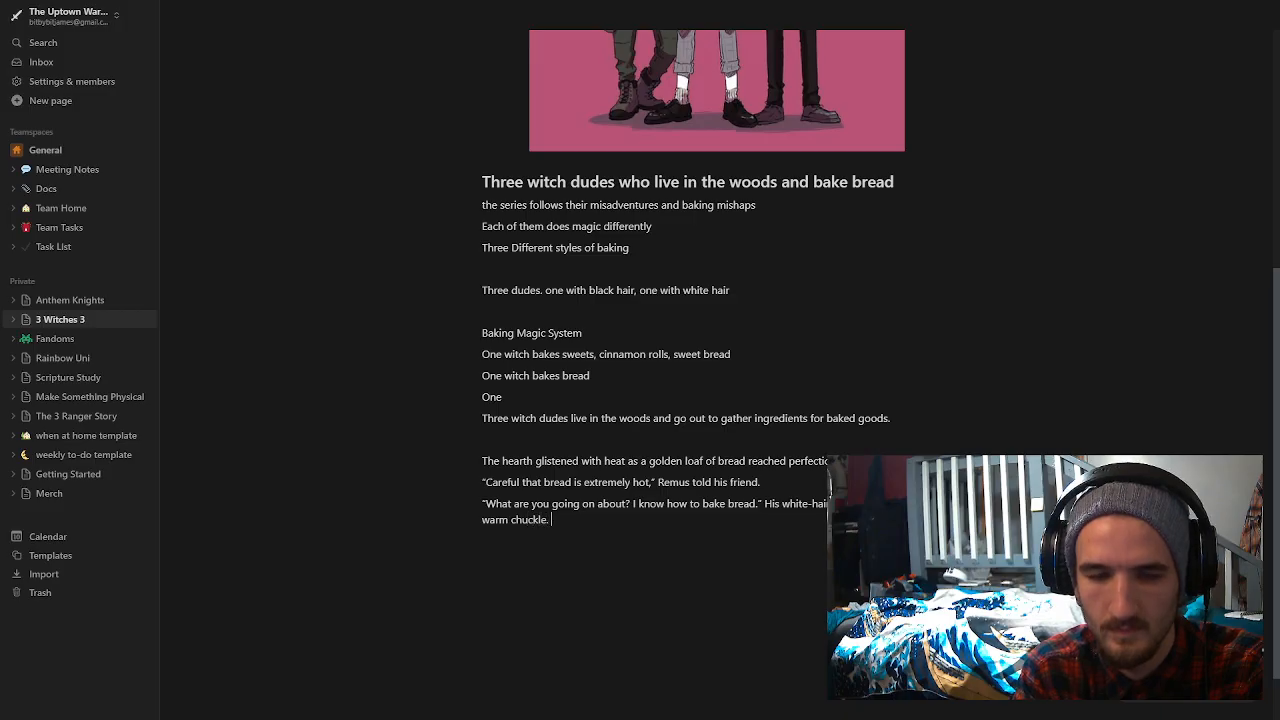
Step: Start a new line of dialogue reading "Yeah Rem, Eles knows what he's doing" below the warm chuckle line
key(Return)
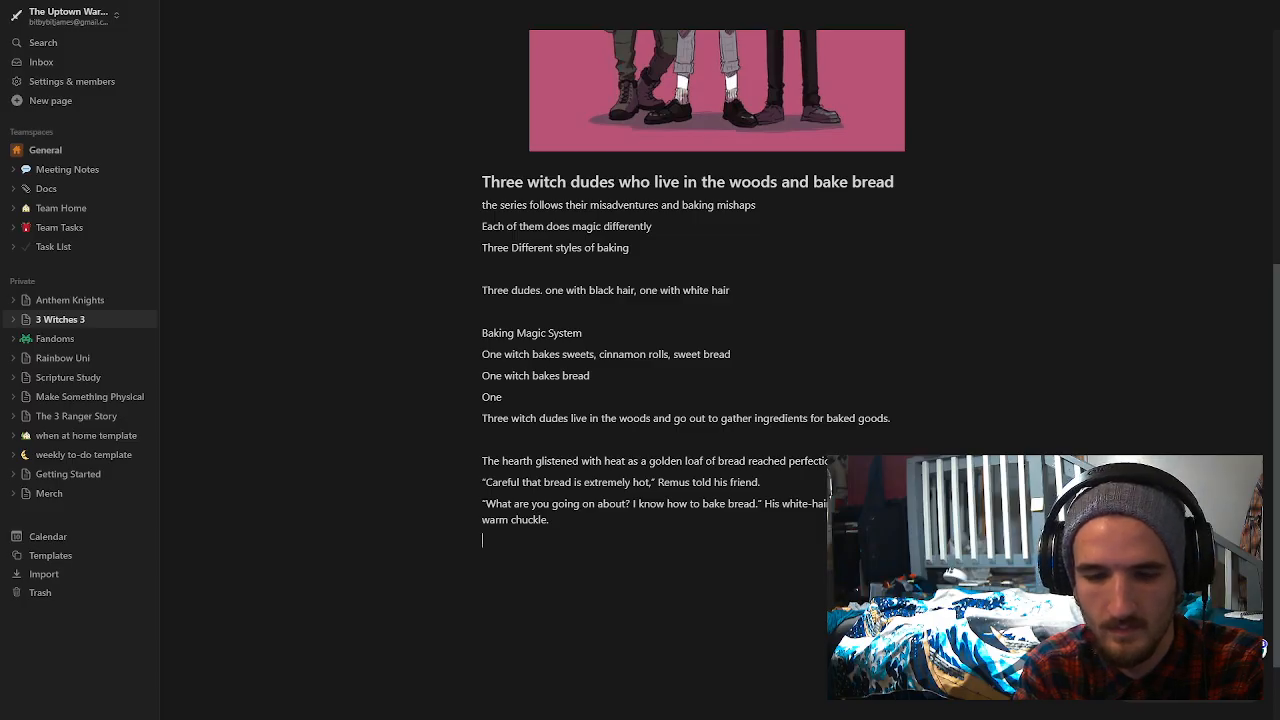
text("Ye)
text(ah Rem)
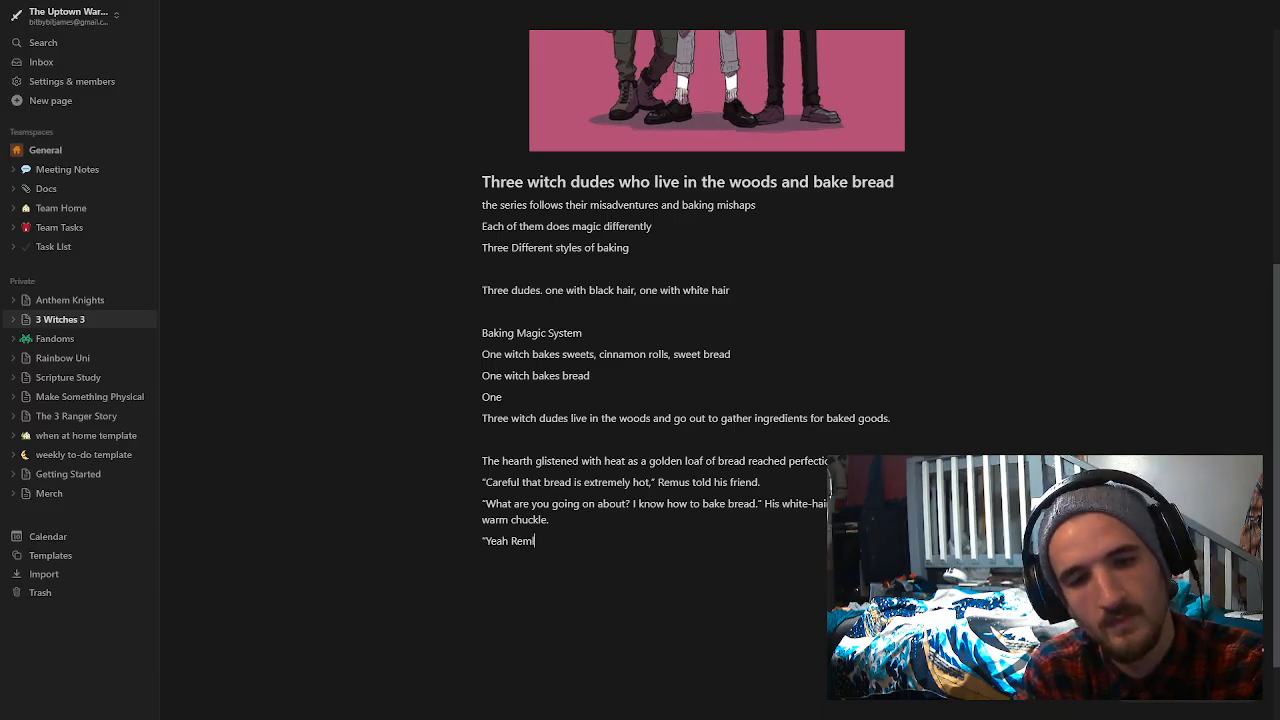
text( h)
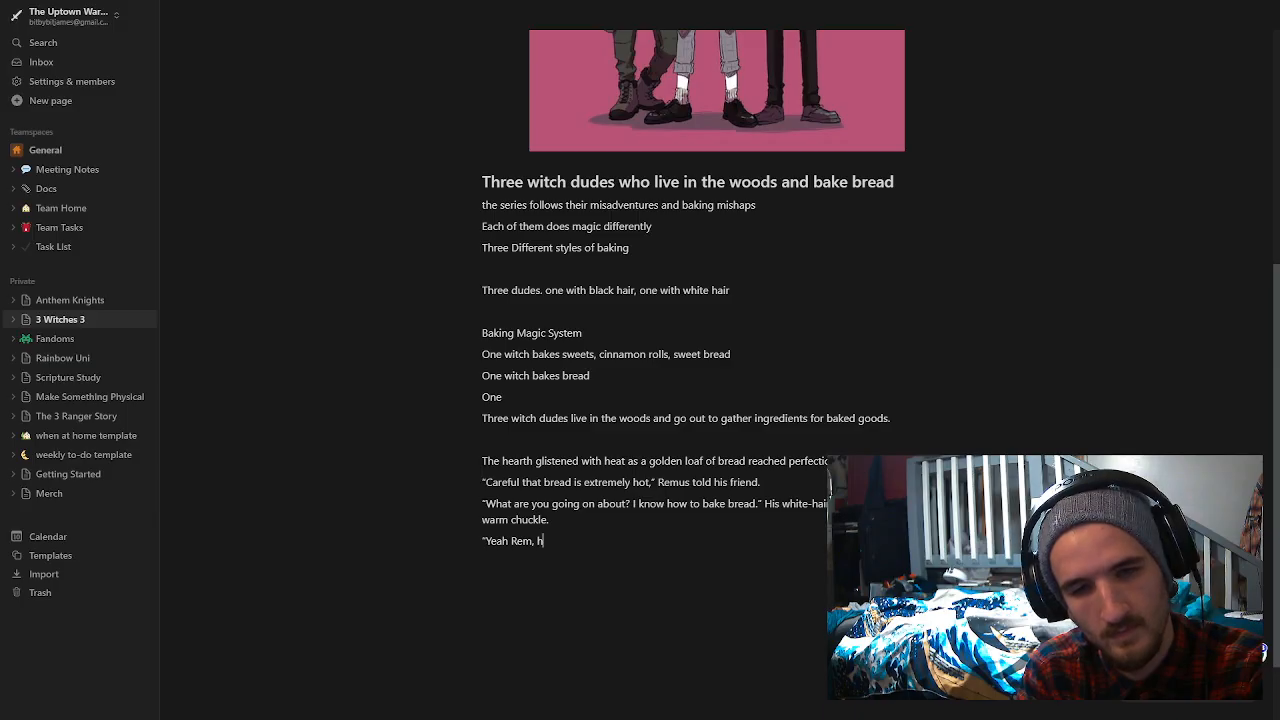
key(BackSpace)
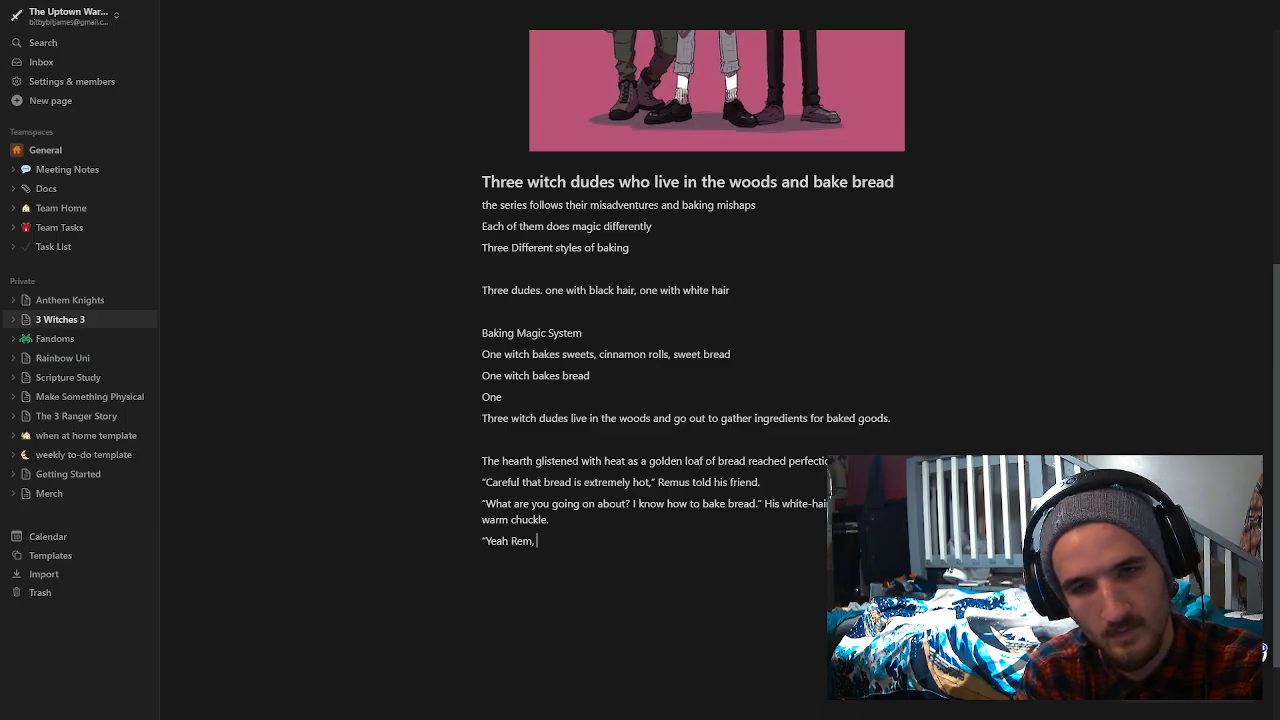
text(El)
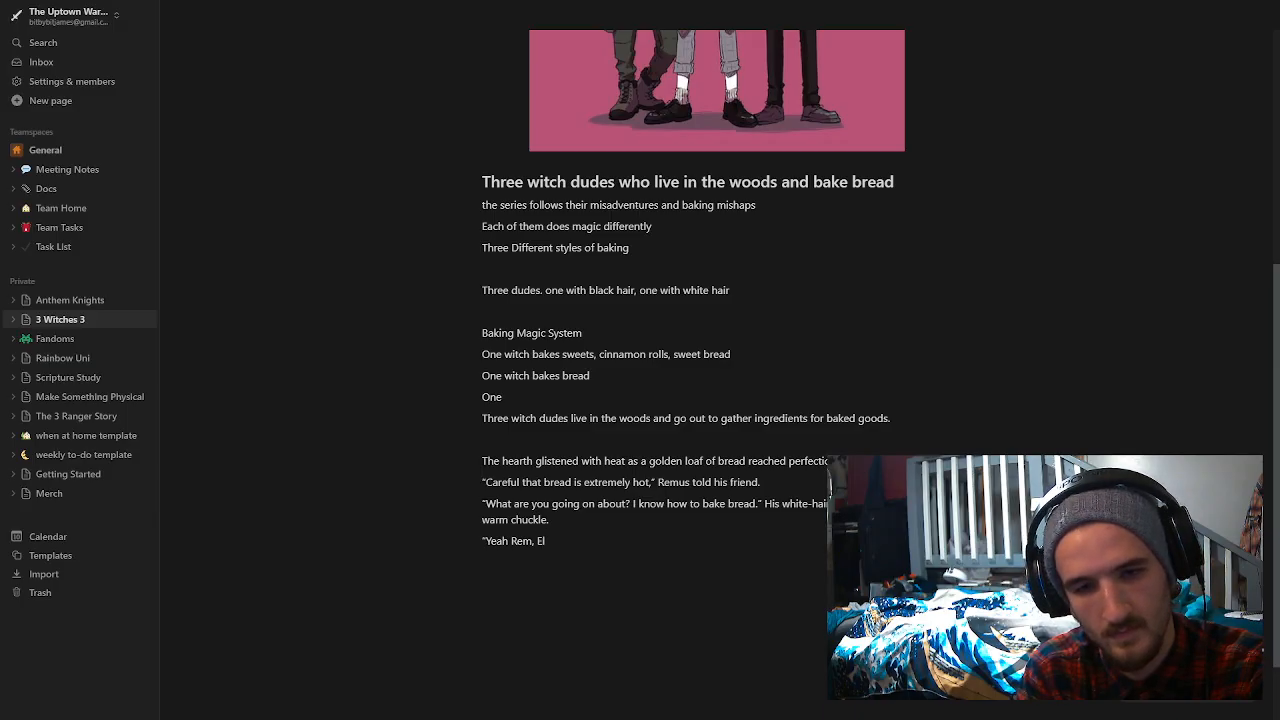
text(es)
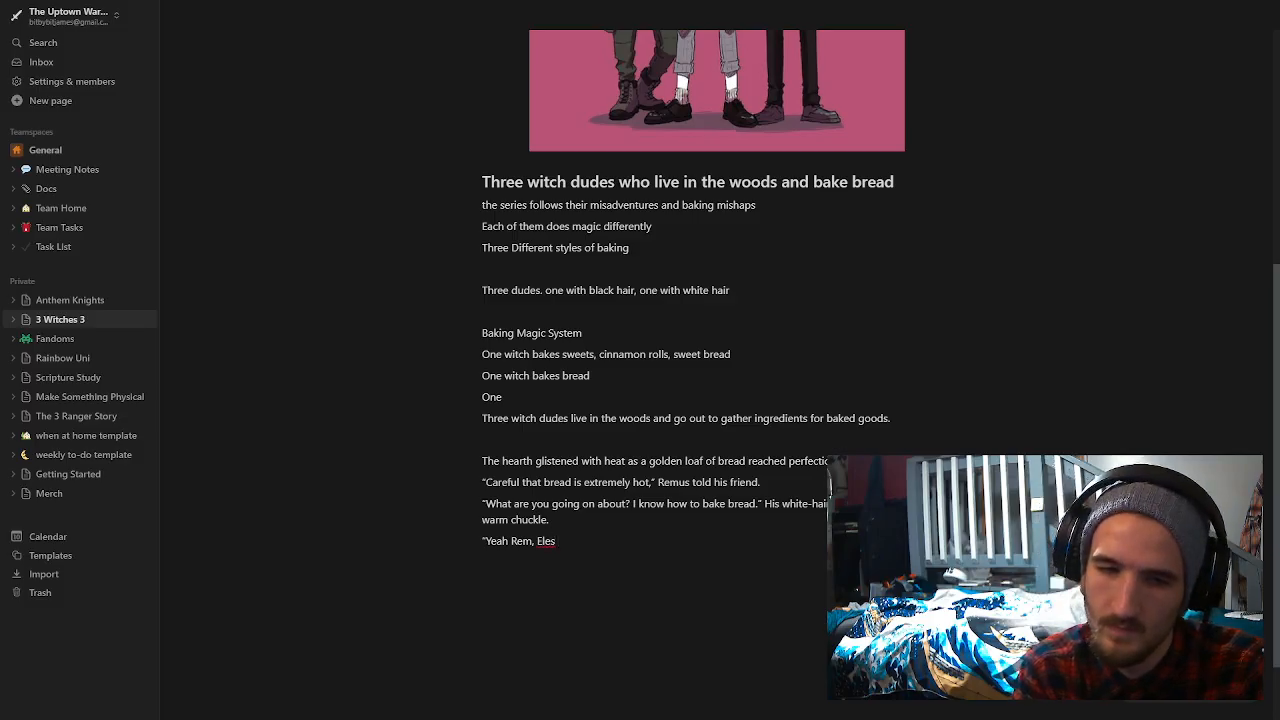
text( know)
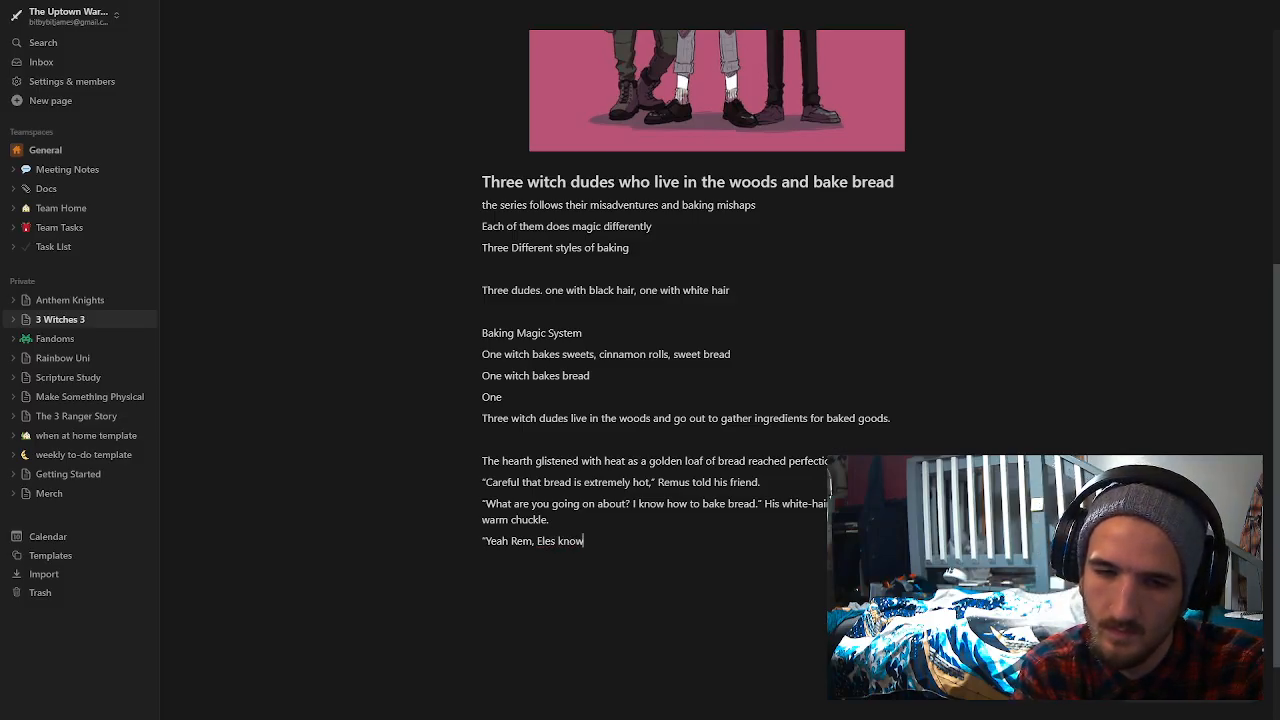
text(s what )
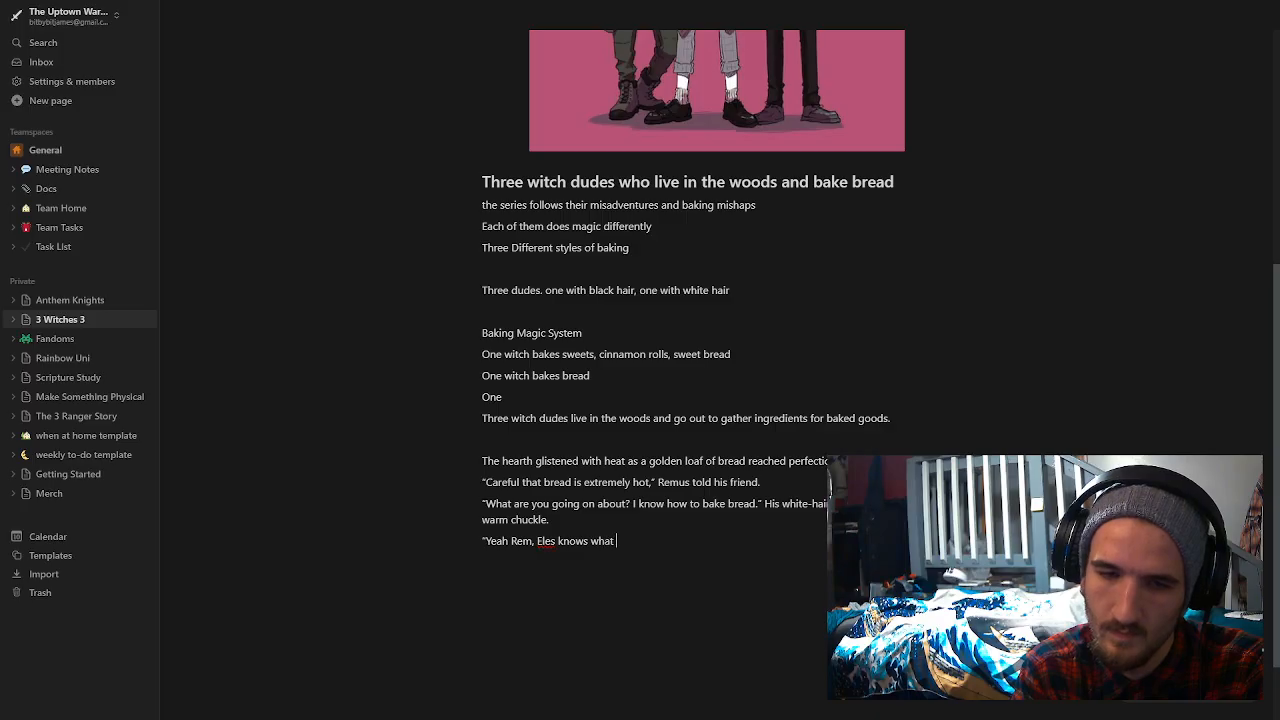
text(he's doing h)
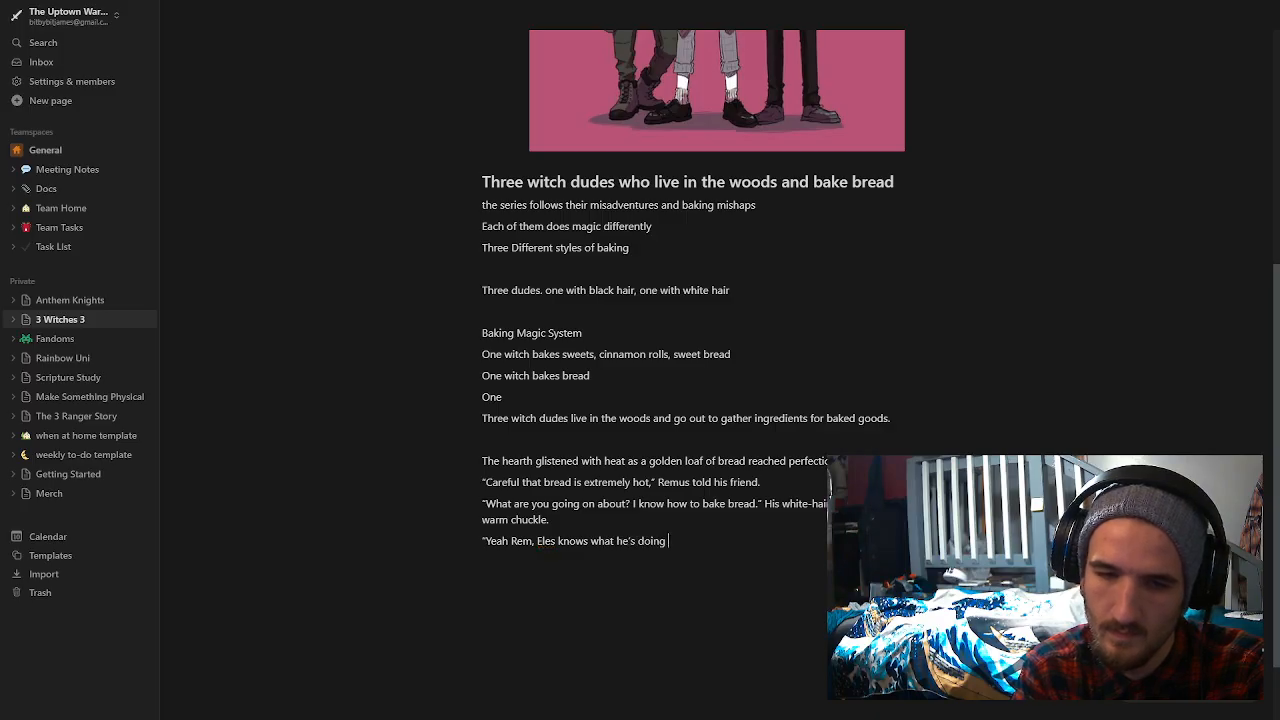
Step: Continue the dialogue line with ", he's an expert."
key(BackSpace)
key(BackSpace)
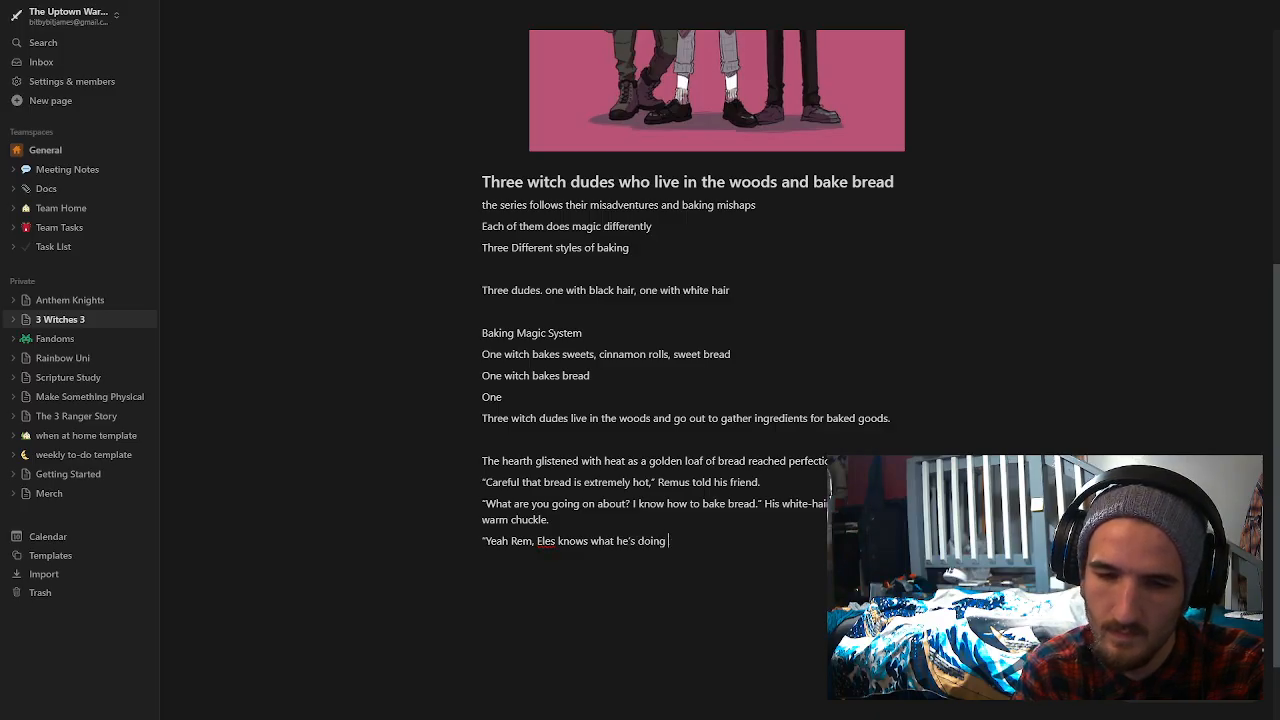
text(, he's a)
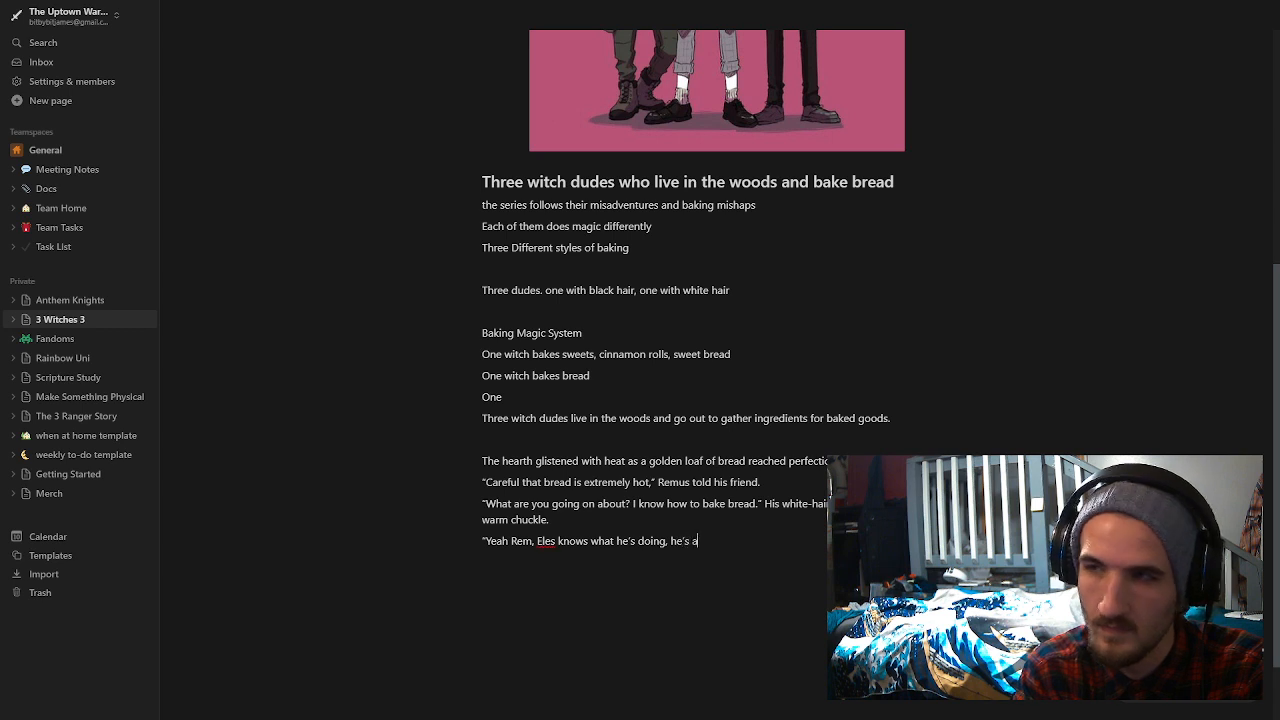
text(n accept)
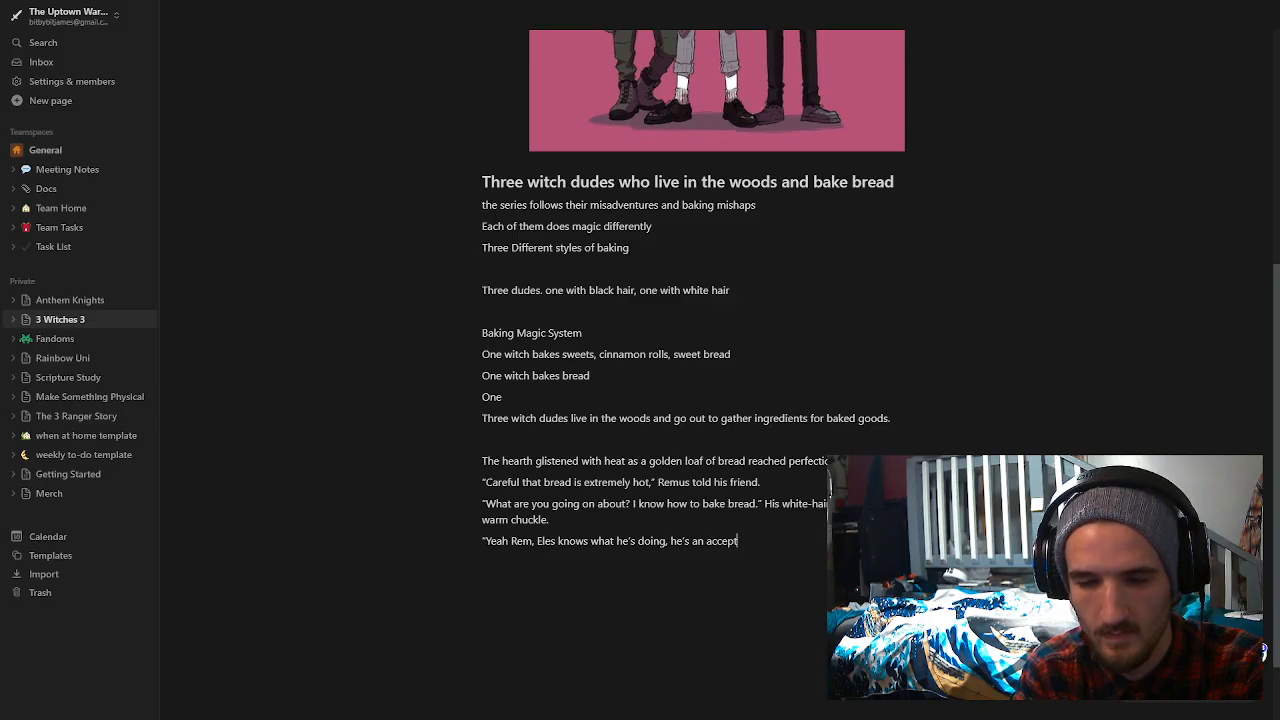
key(BackSpace)
key(BackSpace)
key(BackSpace)
key(BackSpace)
key(BackSpace)
key(BackSpace)
text(exp)
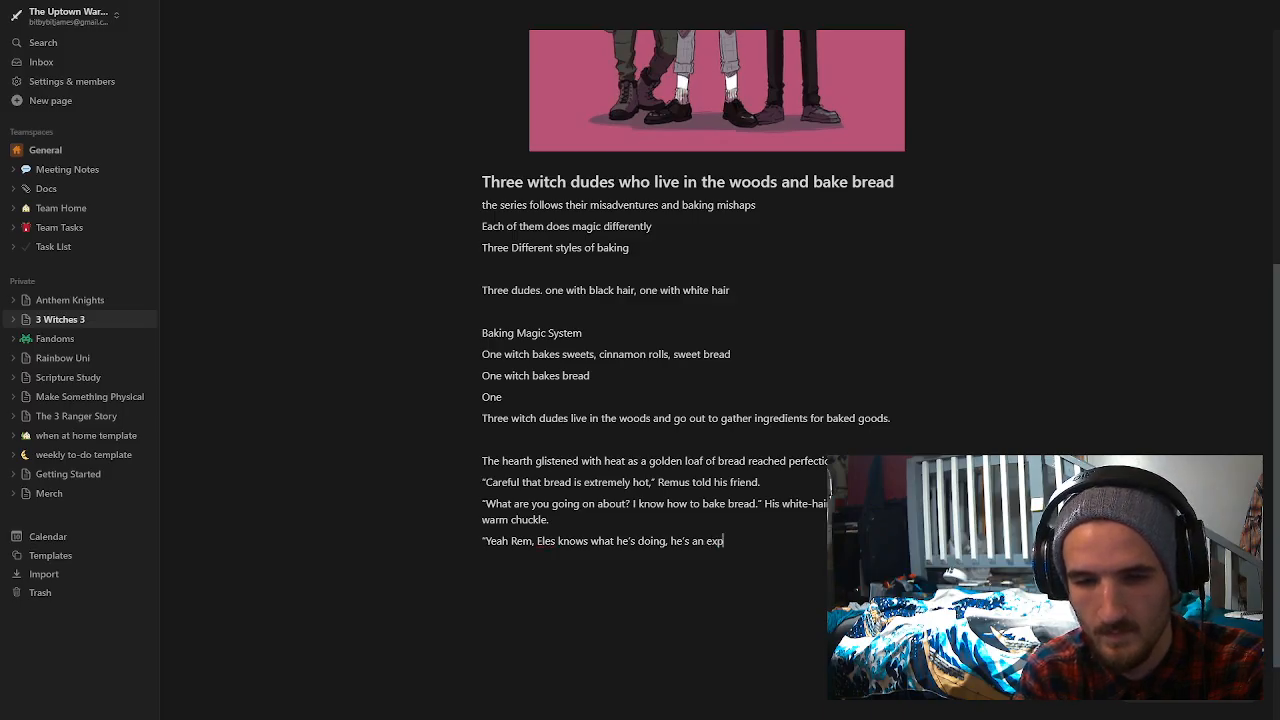
text(ert)
text(.)
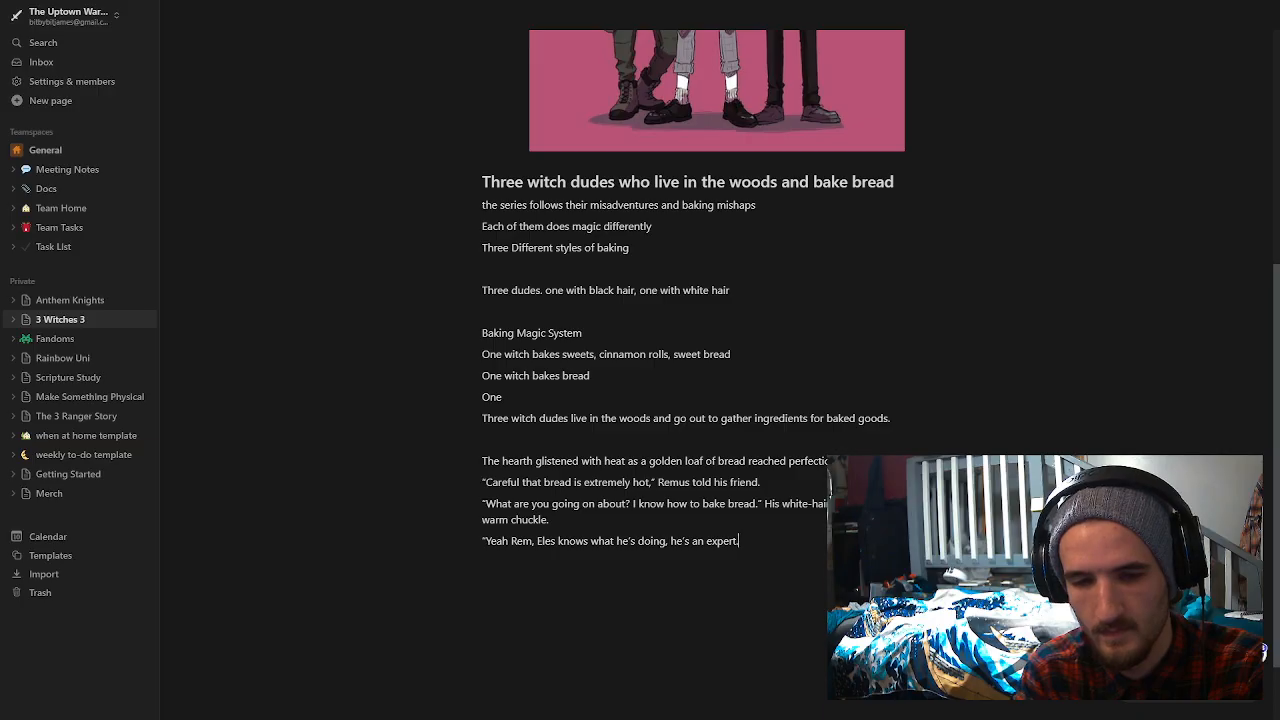
Step: Close the quotation and add the attribution "The third friend smirked"
text(" the)
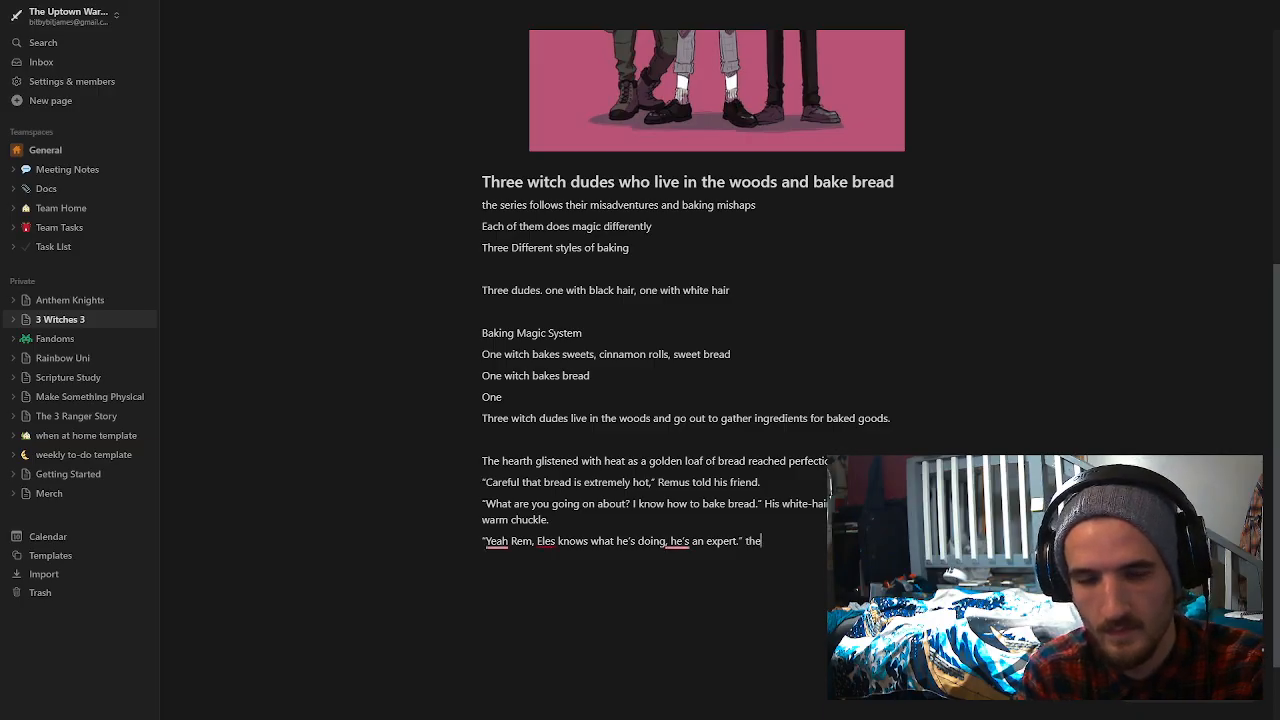
key(BackSpace)
key(BackSpace)
key(BackSpace)
text(The f)
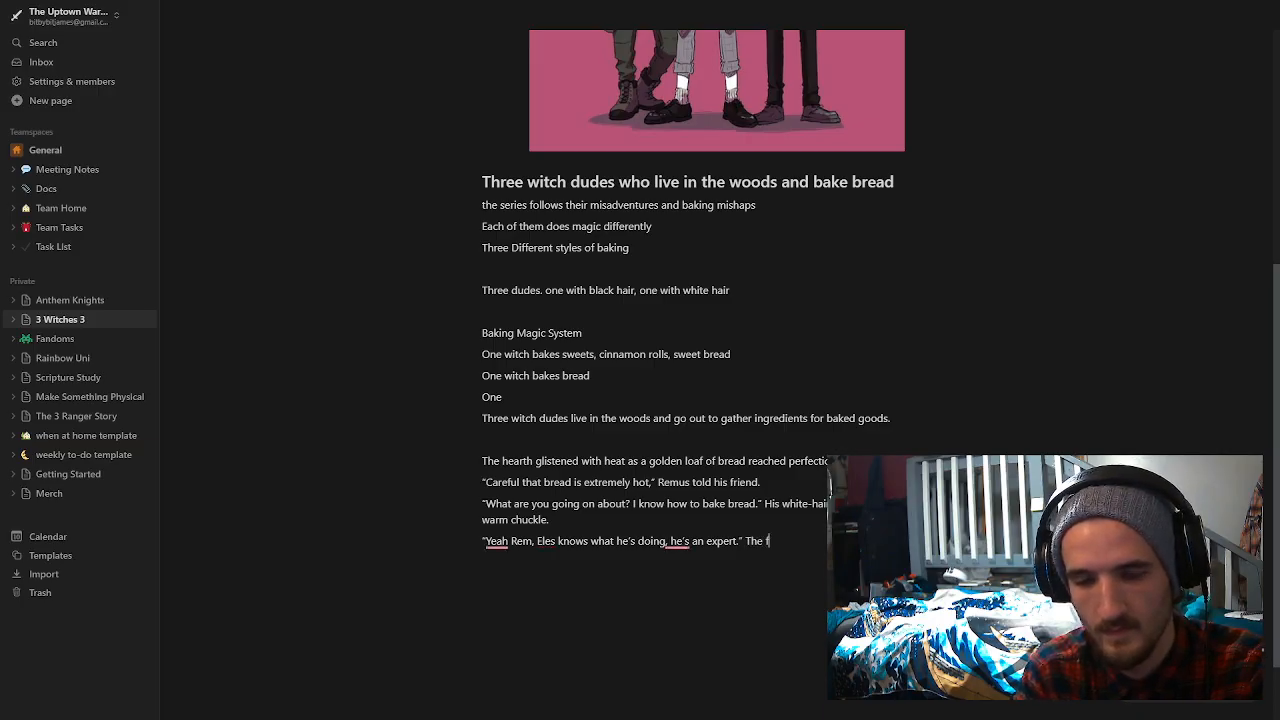
text(thri)
key(BackSpace)
key(BackSpace)
text(i)
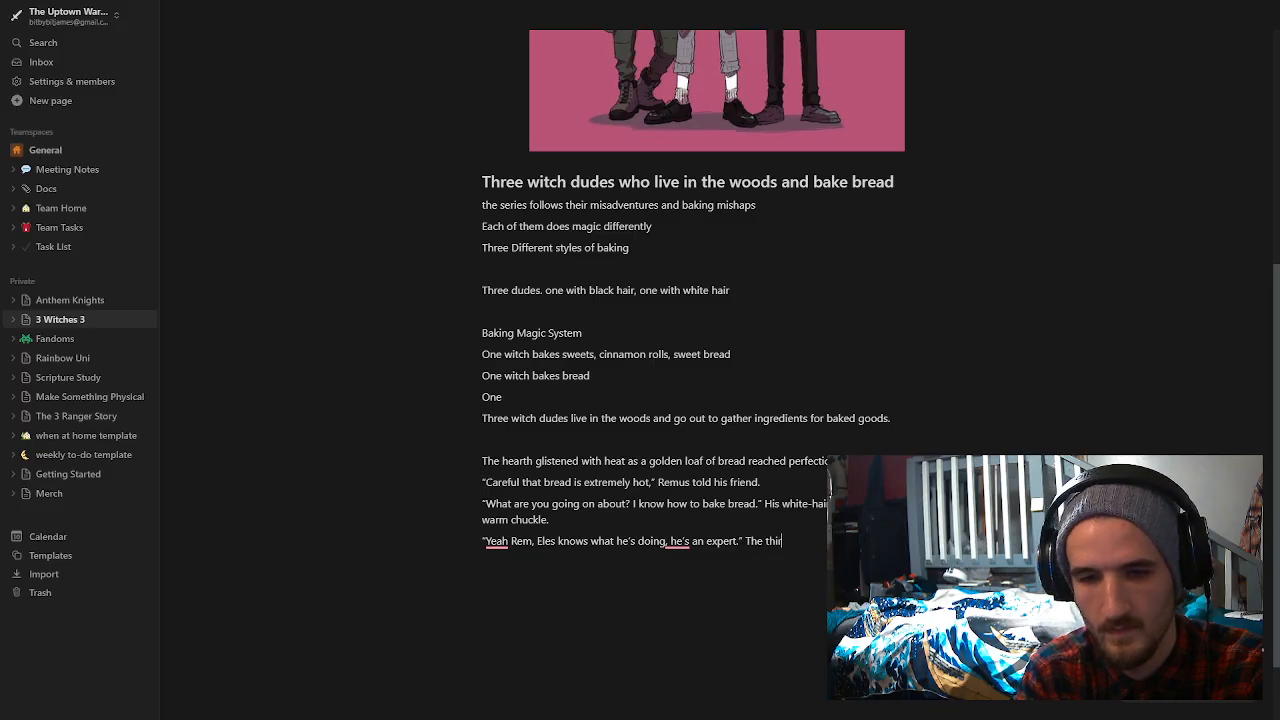
text(rd freind)
key(BackSpace)
key(BackSpace)
key(BackSpace)
key(BackSpace)
key(BackSpace)
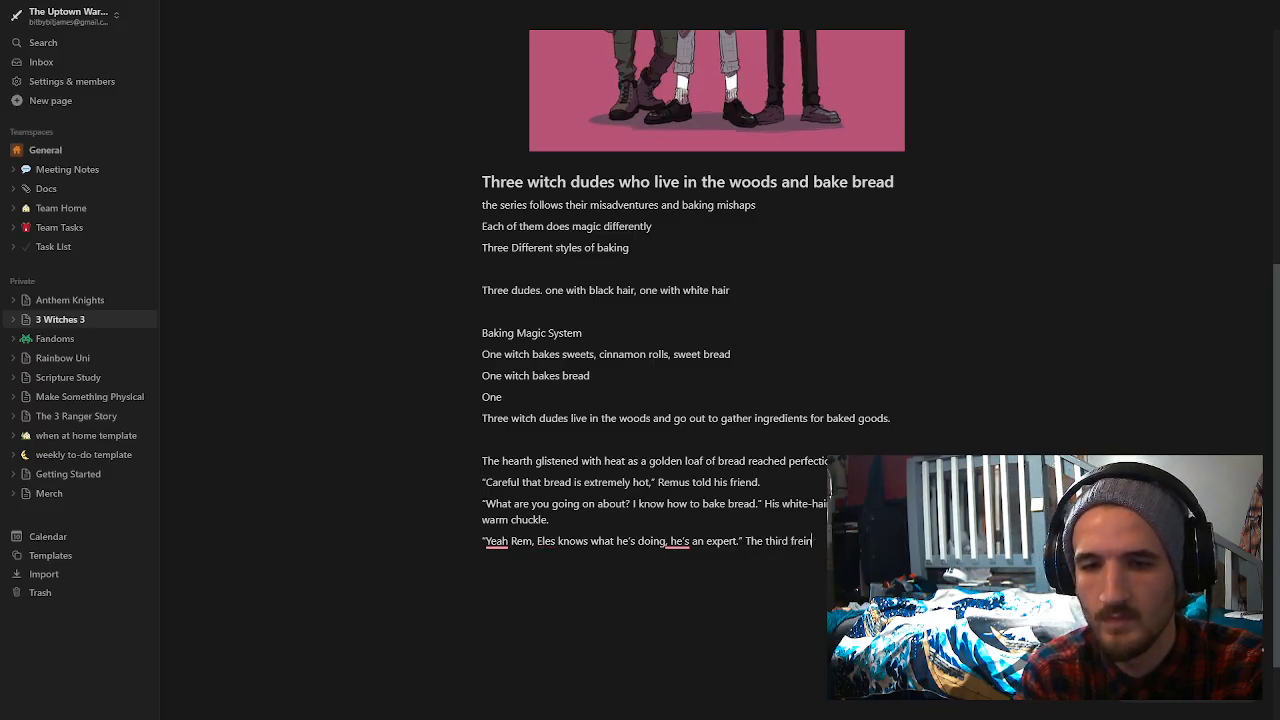
text(riend s)
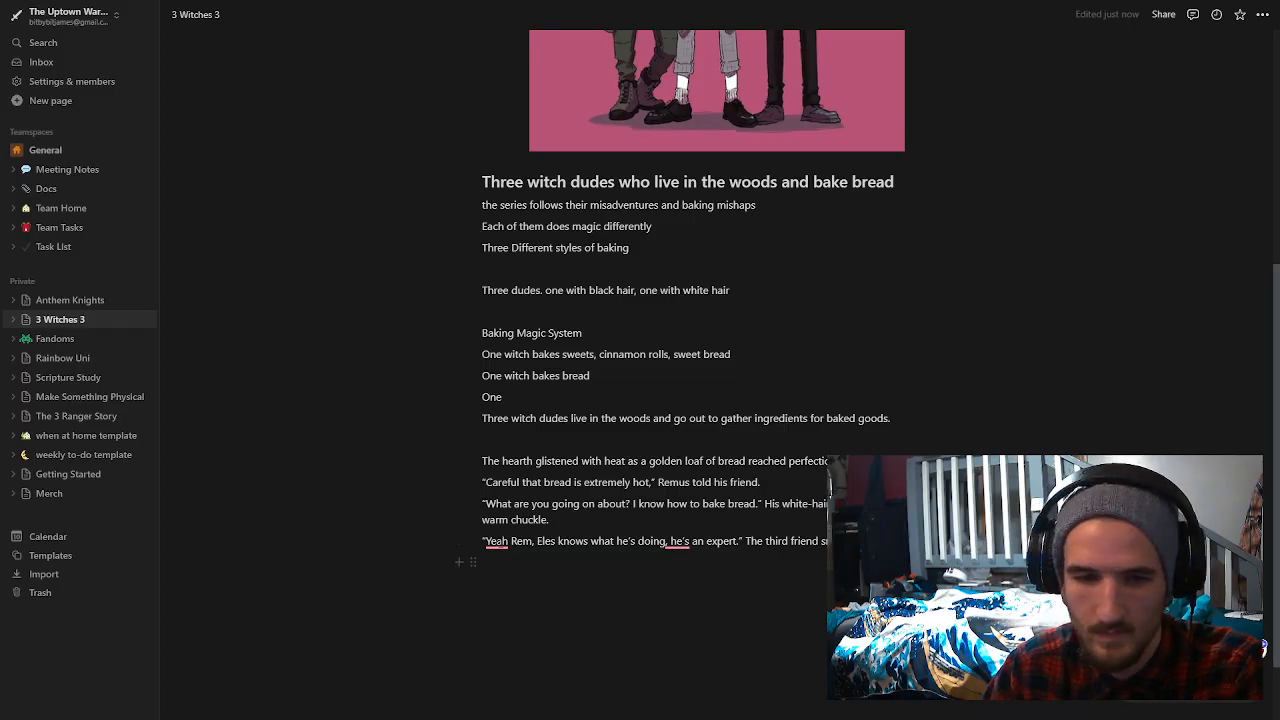
Step: Accept the suggested punctuation so the quote reads "Yeah, Rem, Eles knows what he's doing; he's an expert." and address the spelling flag on "Eles"
click(502, 541)
click(552, 589)
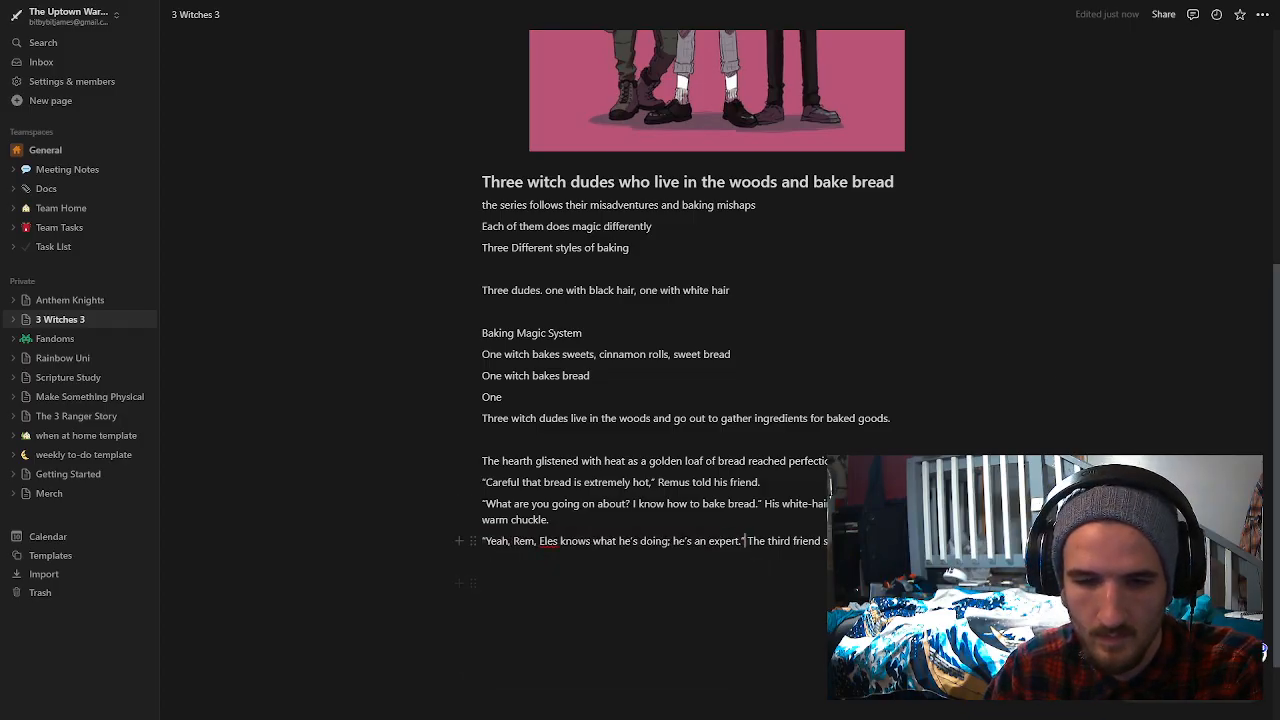
right_click(548, 543)
click(601, 575)
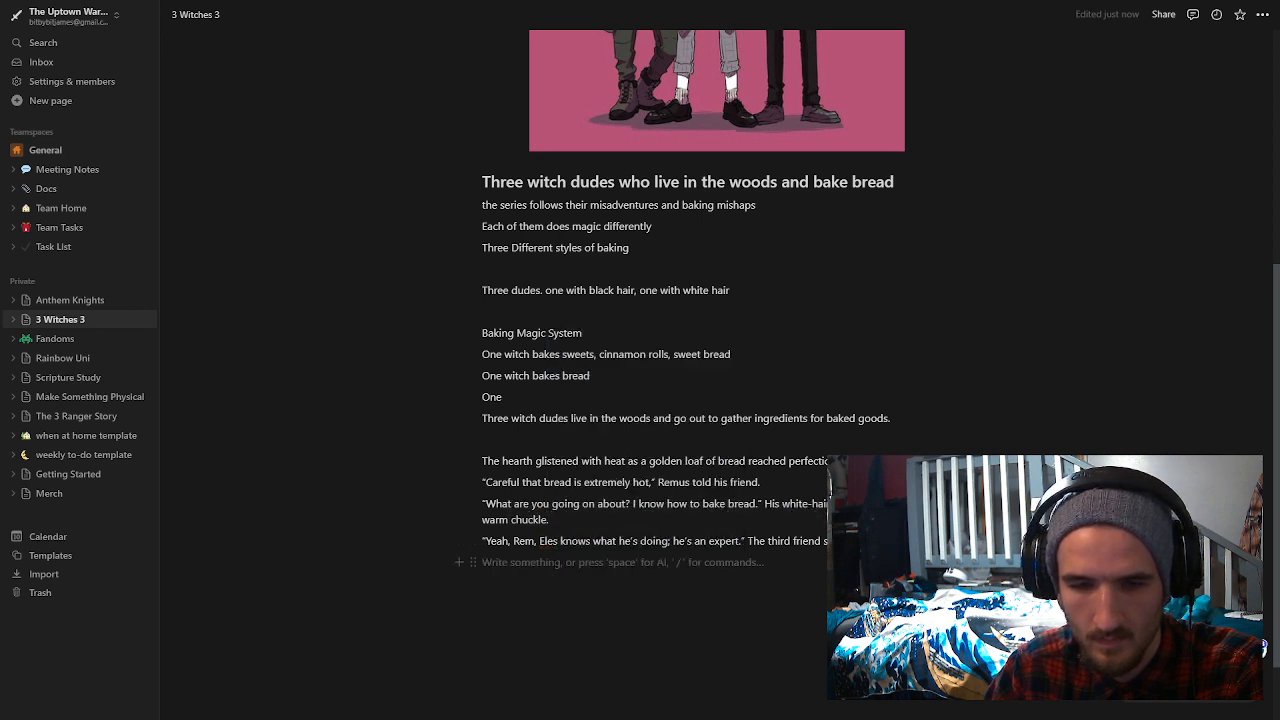
Step: Leave a blank line below the dialogue and begin a new paragraph with "Eles the elf"
scroll(625, 548, down, 1)
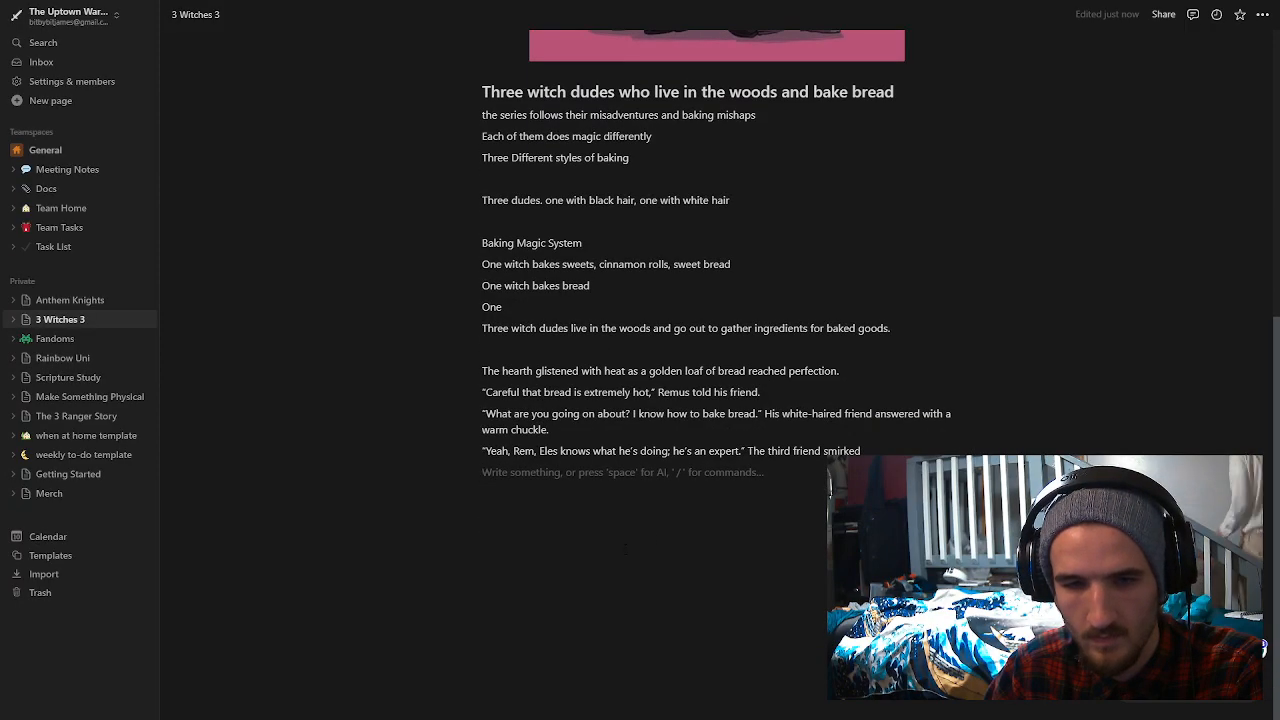
scroll(625, 548, up, 1)
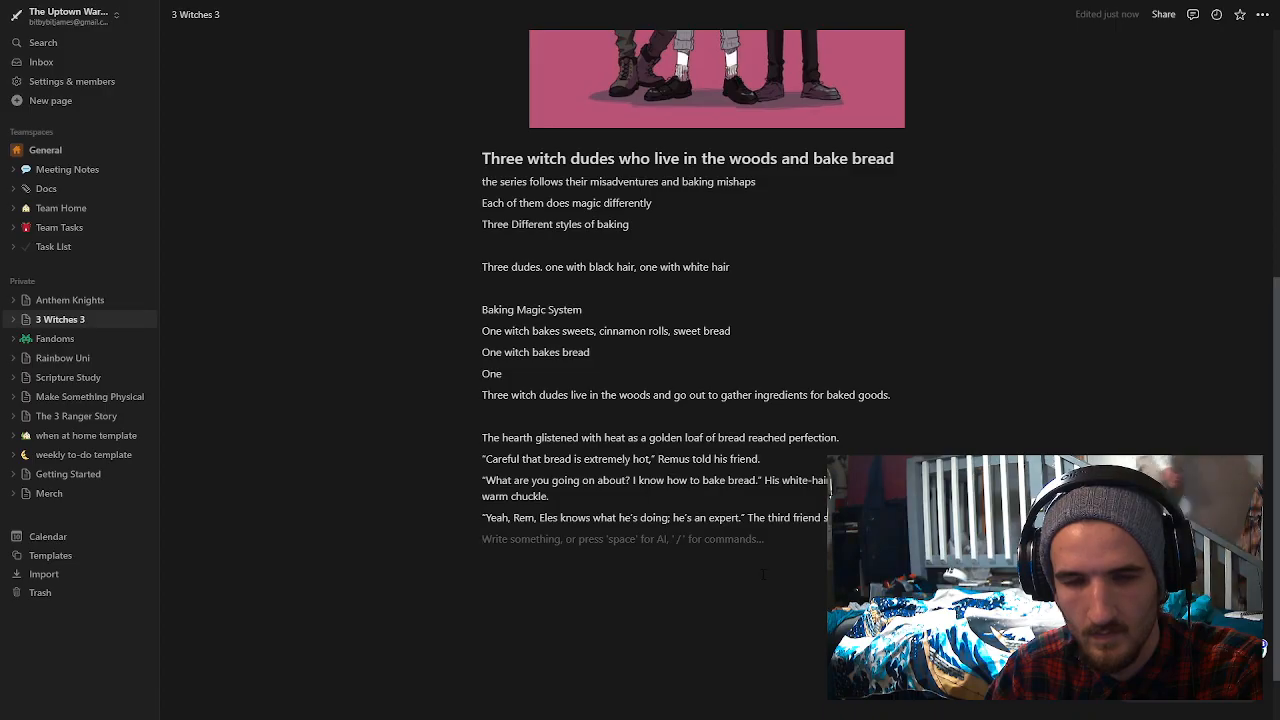
key(Return)
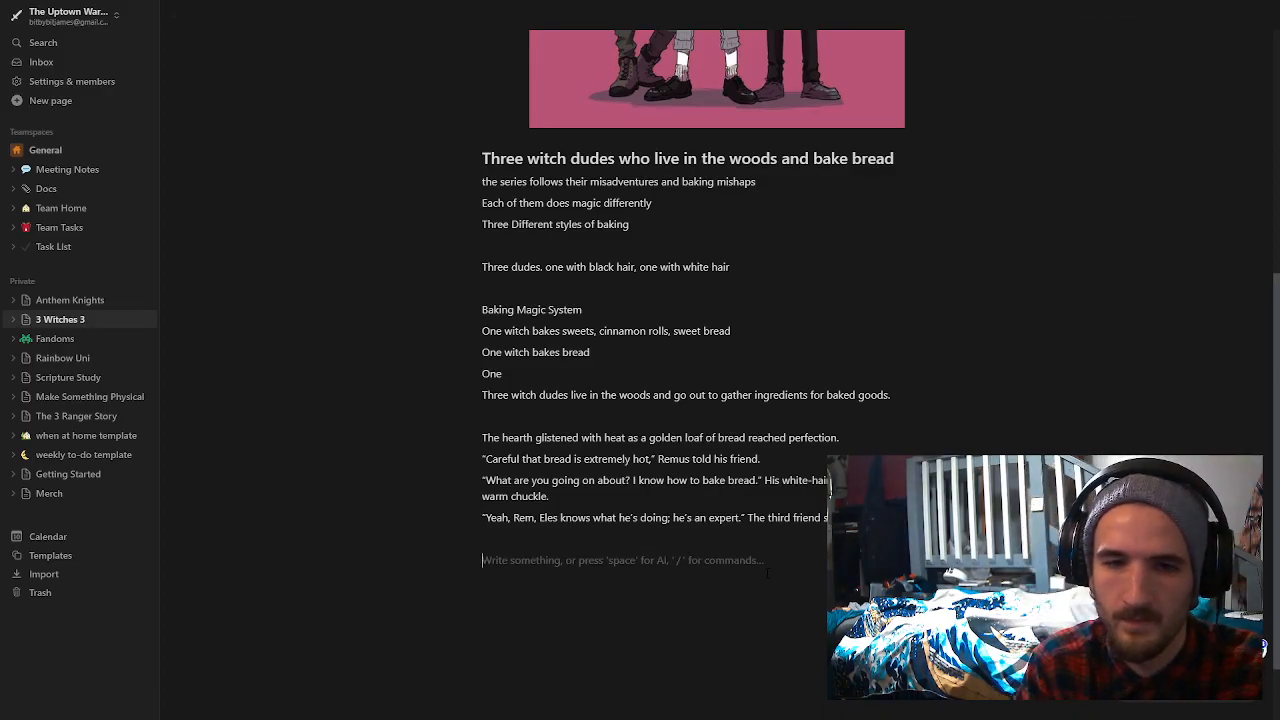
scroll(829, 488, up, 3)
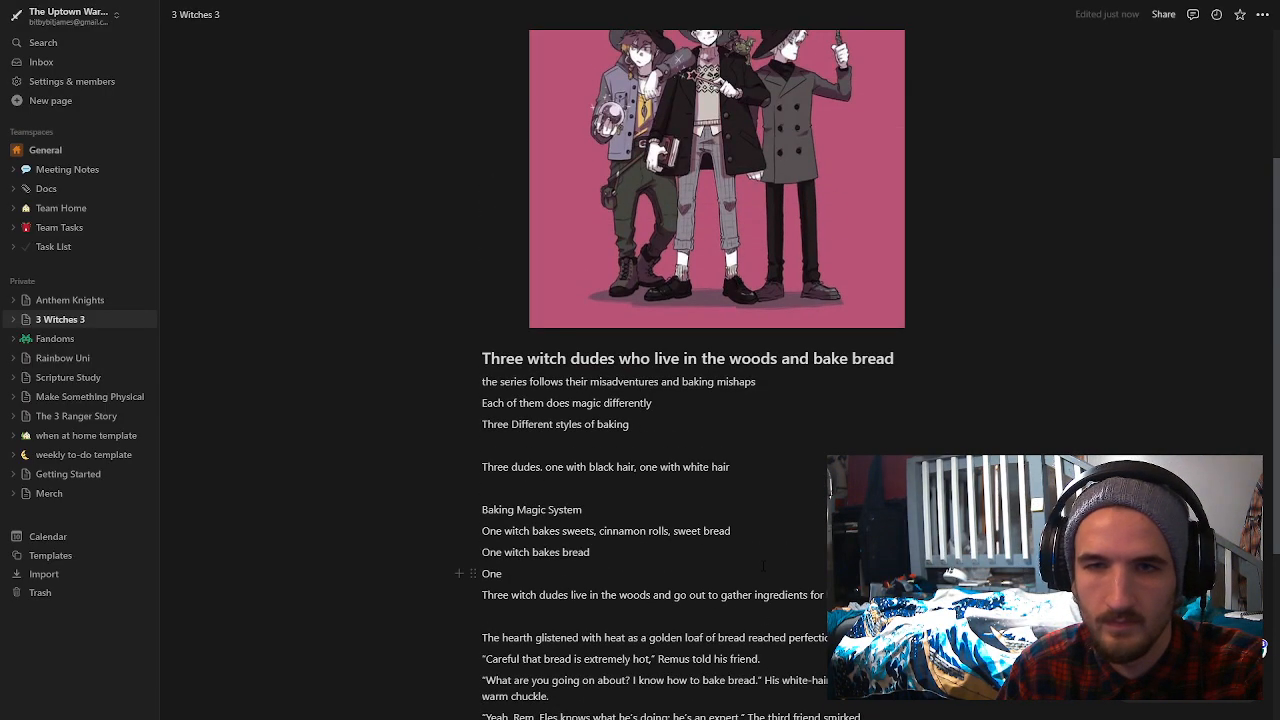
scroll(829, 488, down, 2)
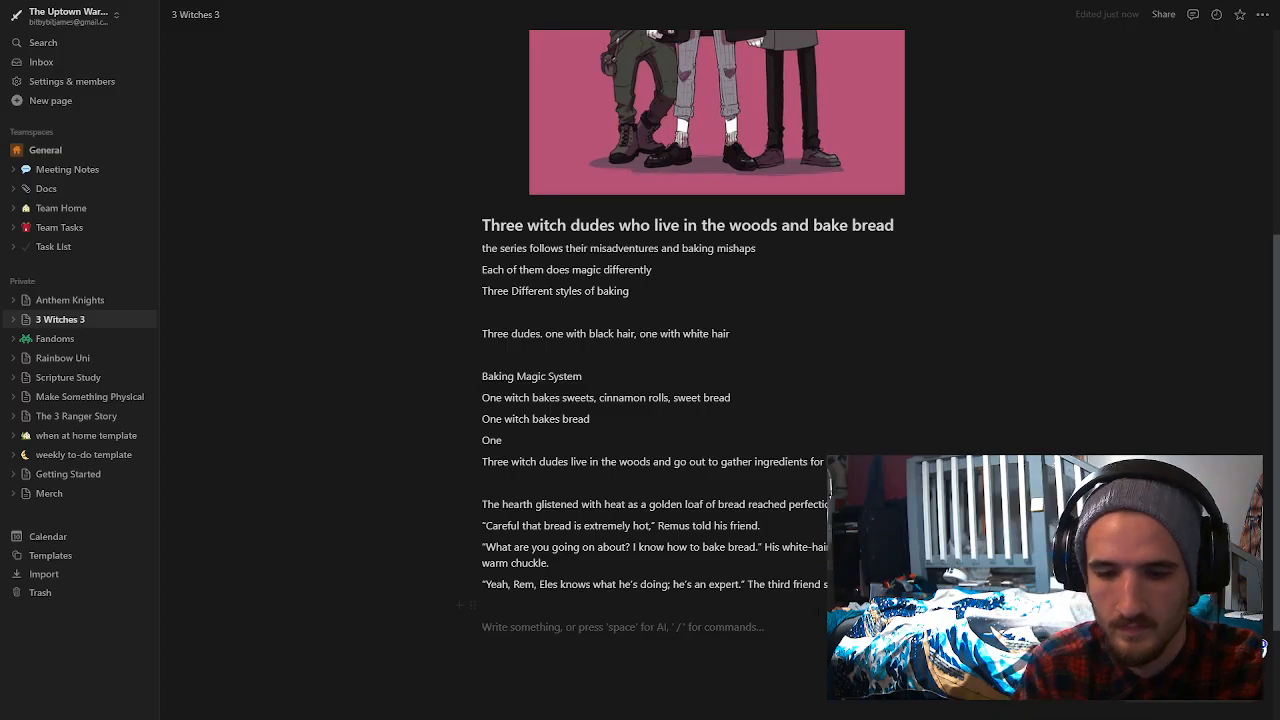
text(Eles the )
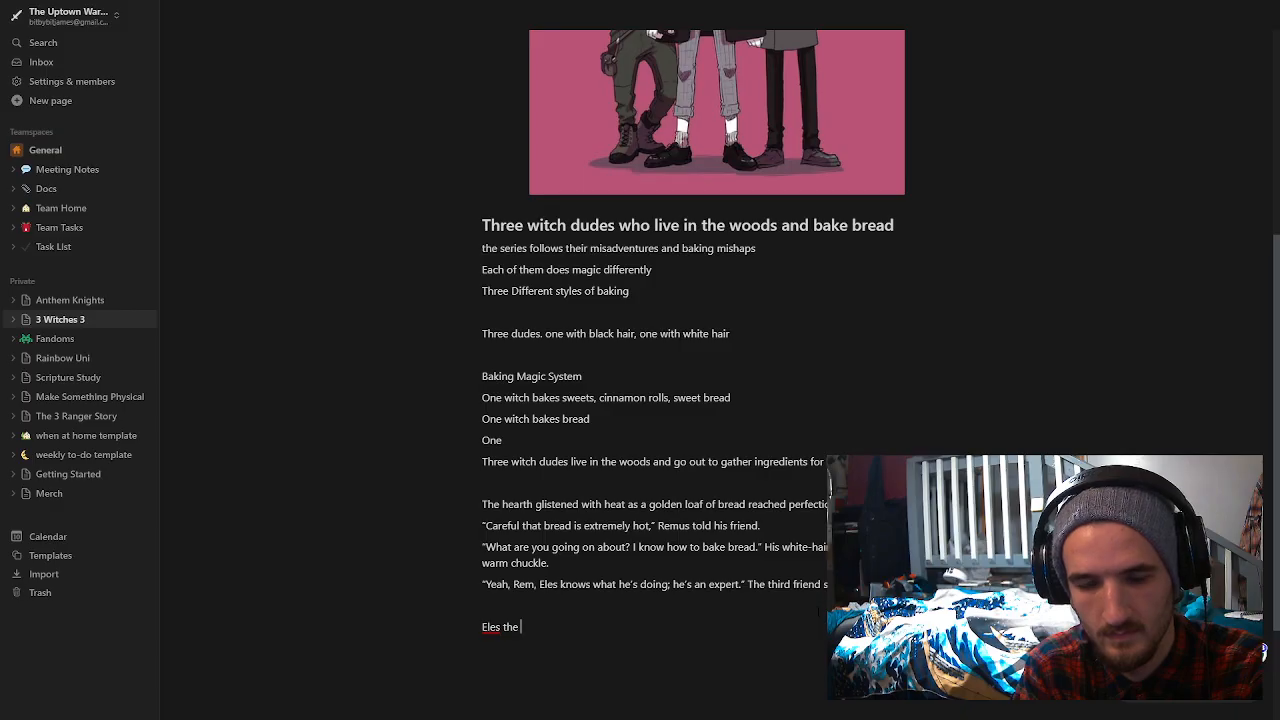
text(white)
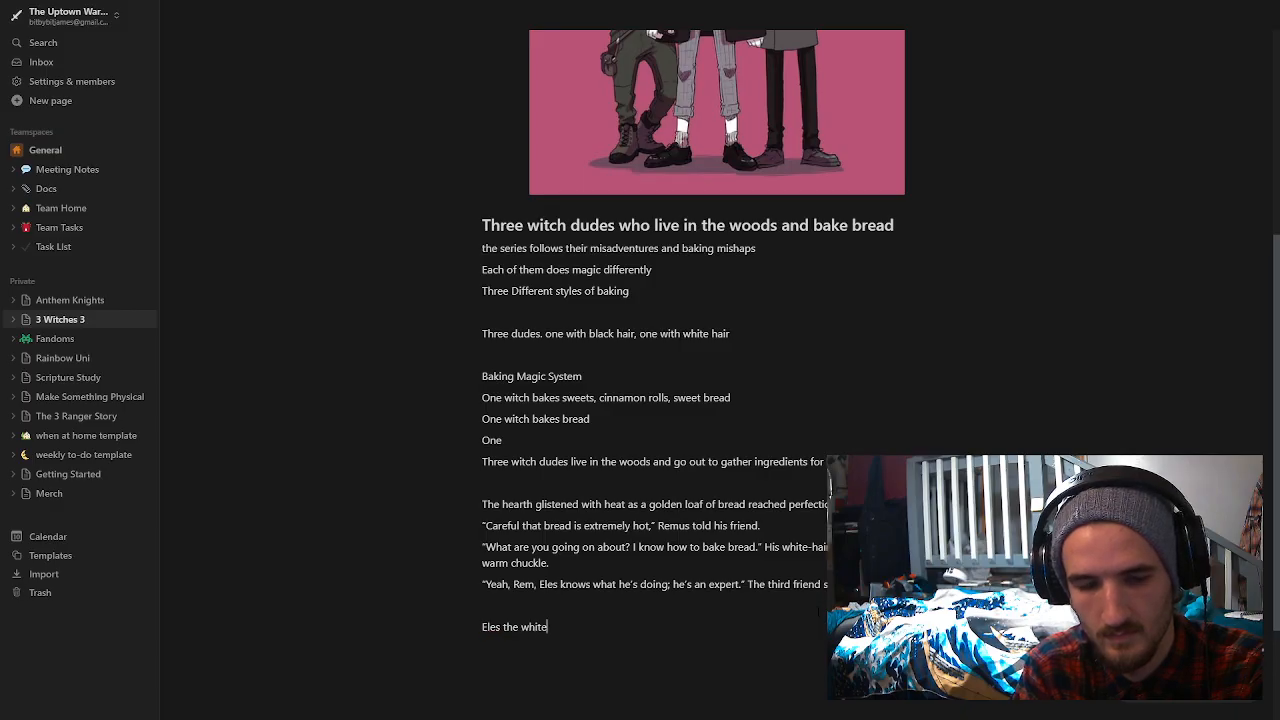
key(BackSpace)
key(BackSpace)
key(BackSpace)
key(BackSpace)
key(BackSpace)
key(BackSpace)
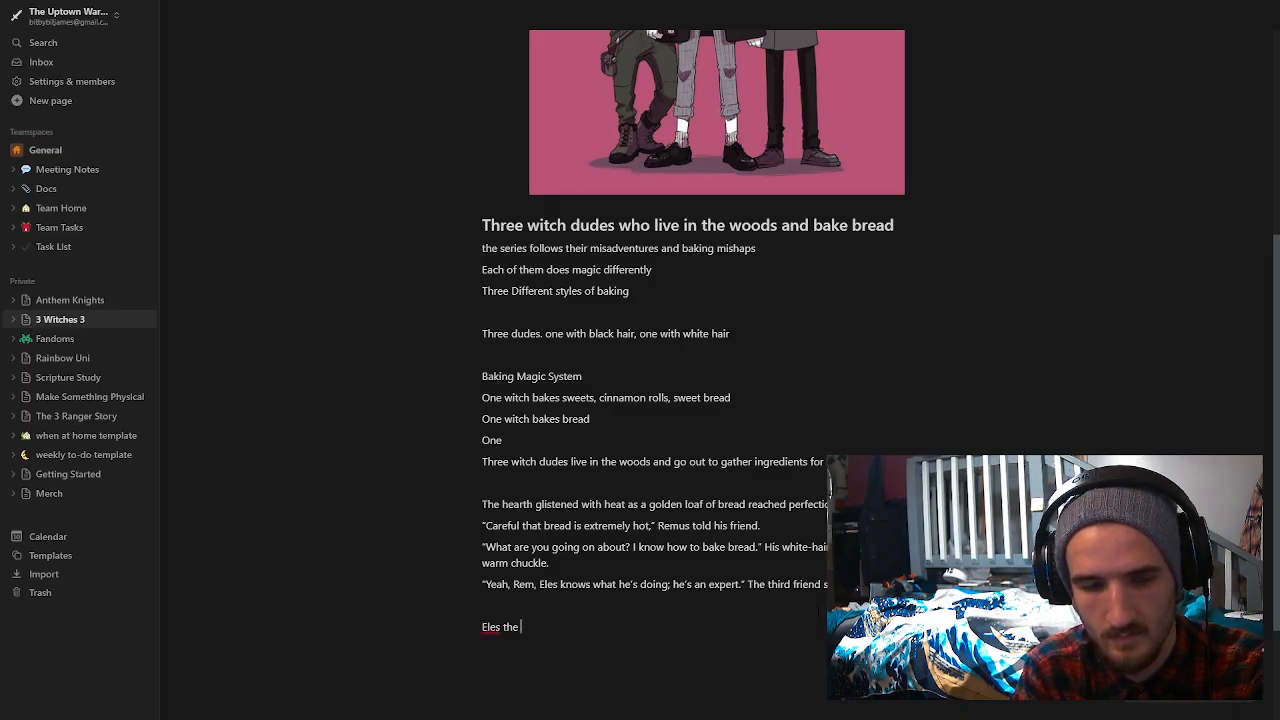
text(elf )
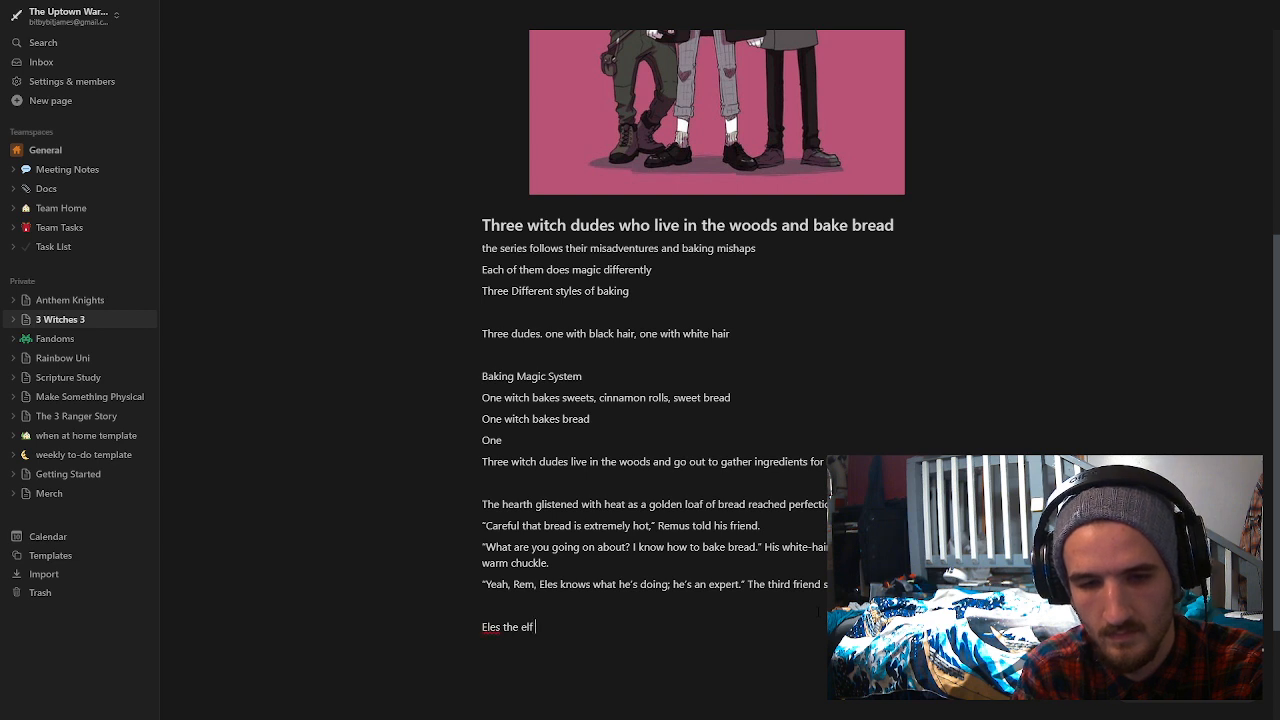
text(with w)
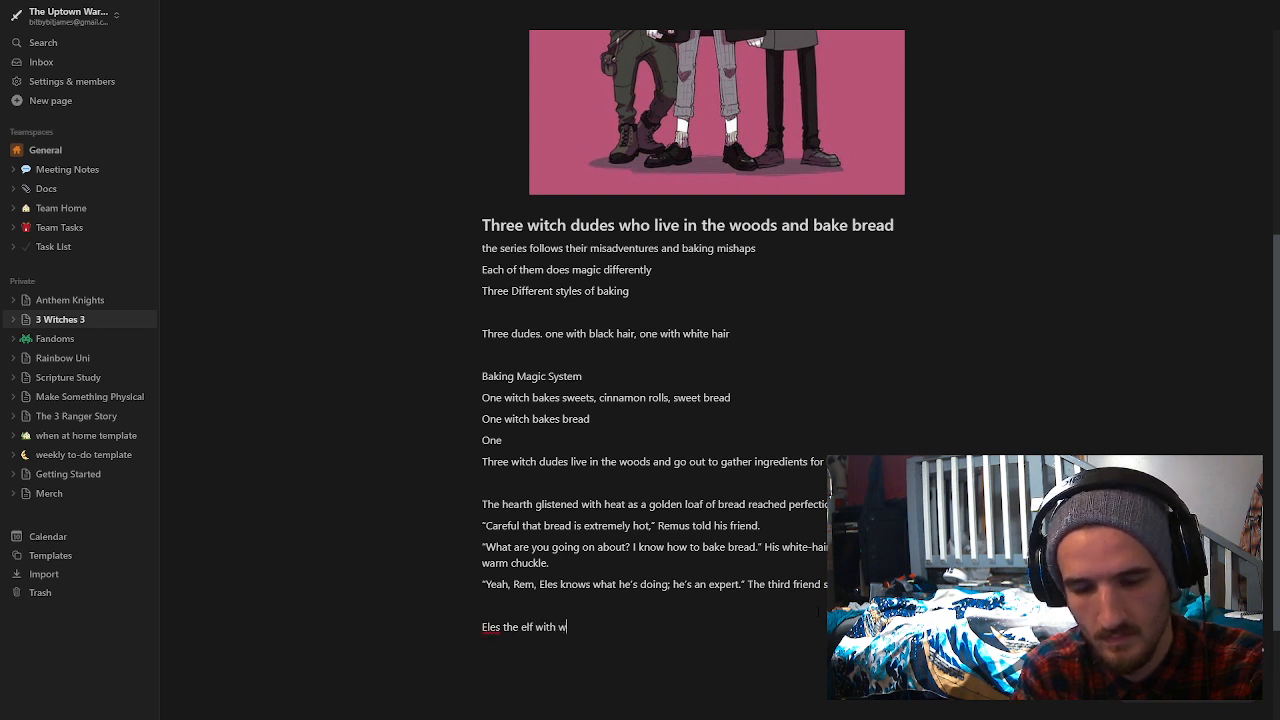
text(hite hair)
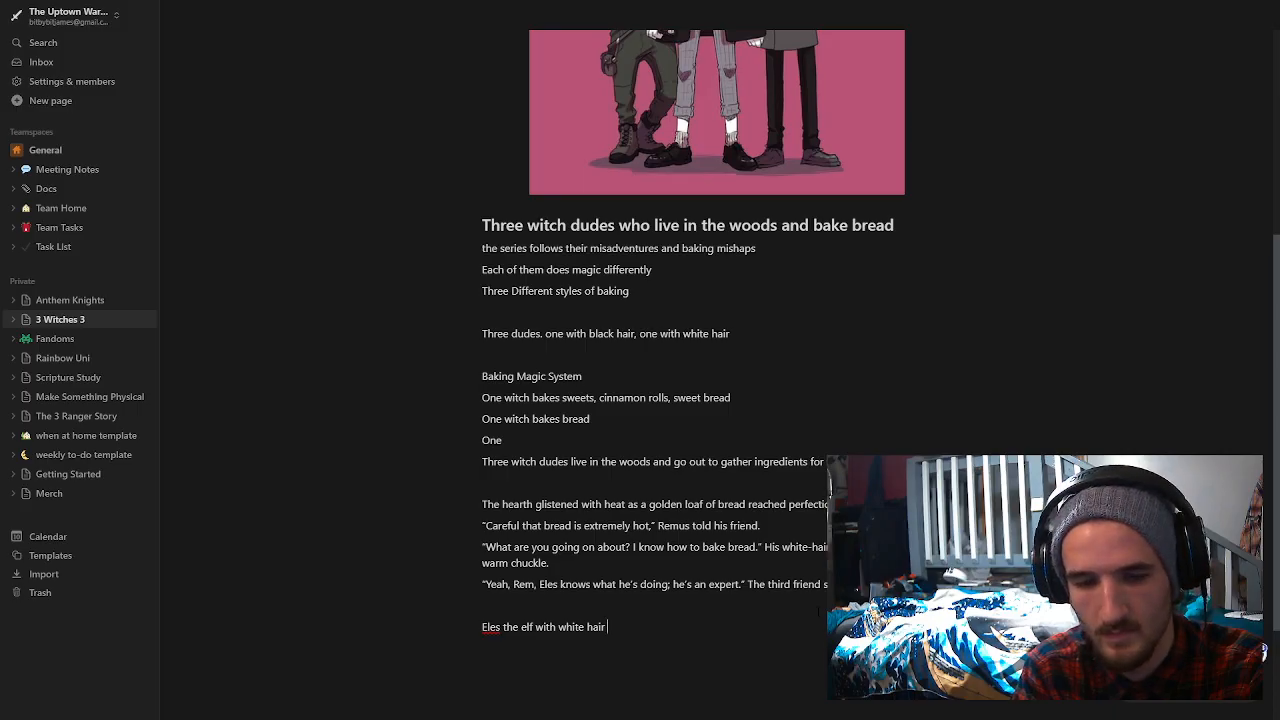
key(BackSpace)
key(BackSpace)
key(BackSpace)
key(BackSpace)
key(BackSpace)
key(BackSpace)
key(BackSpace)
key(BackSpace)
key(BackSpace)
key(BackSpace)
key(BackSpace)
key(BackSpace)
key(BackSpace)
key(BackSpace)
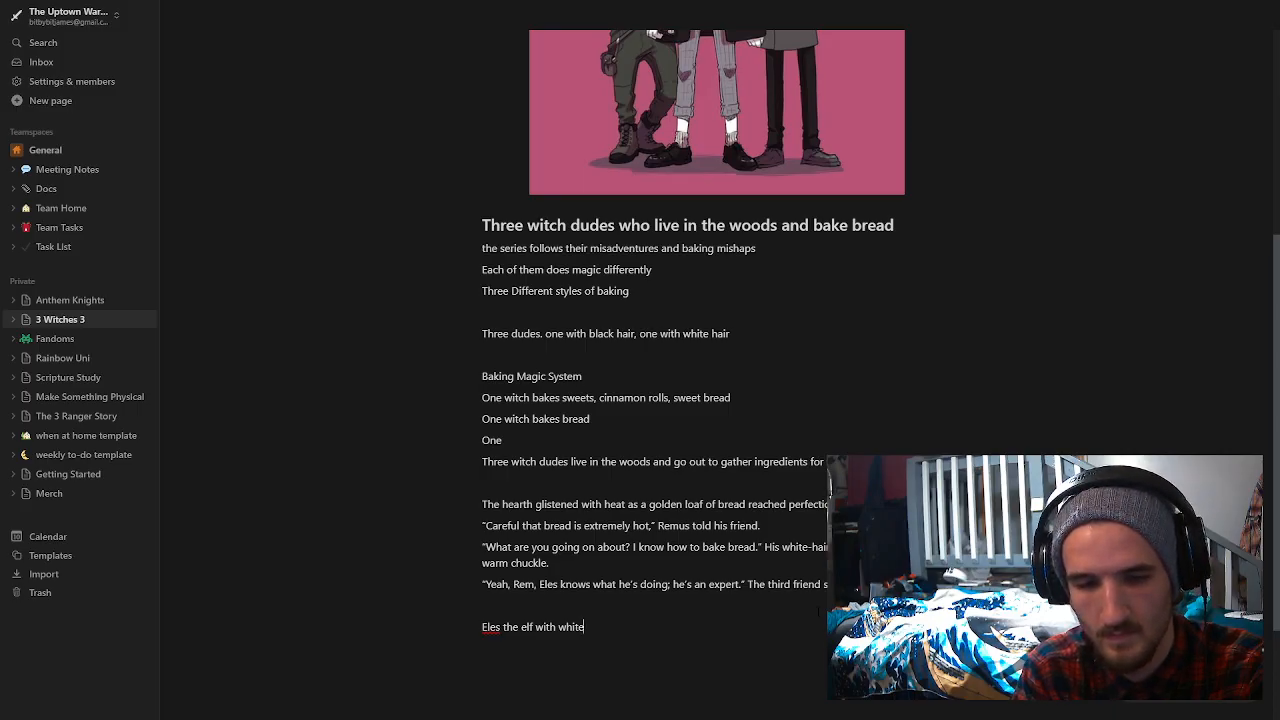
key(BackSpace)
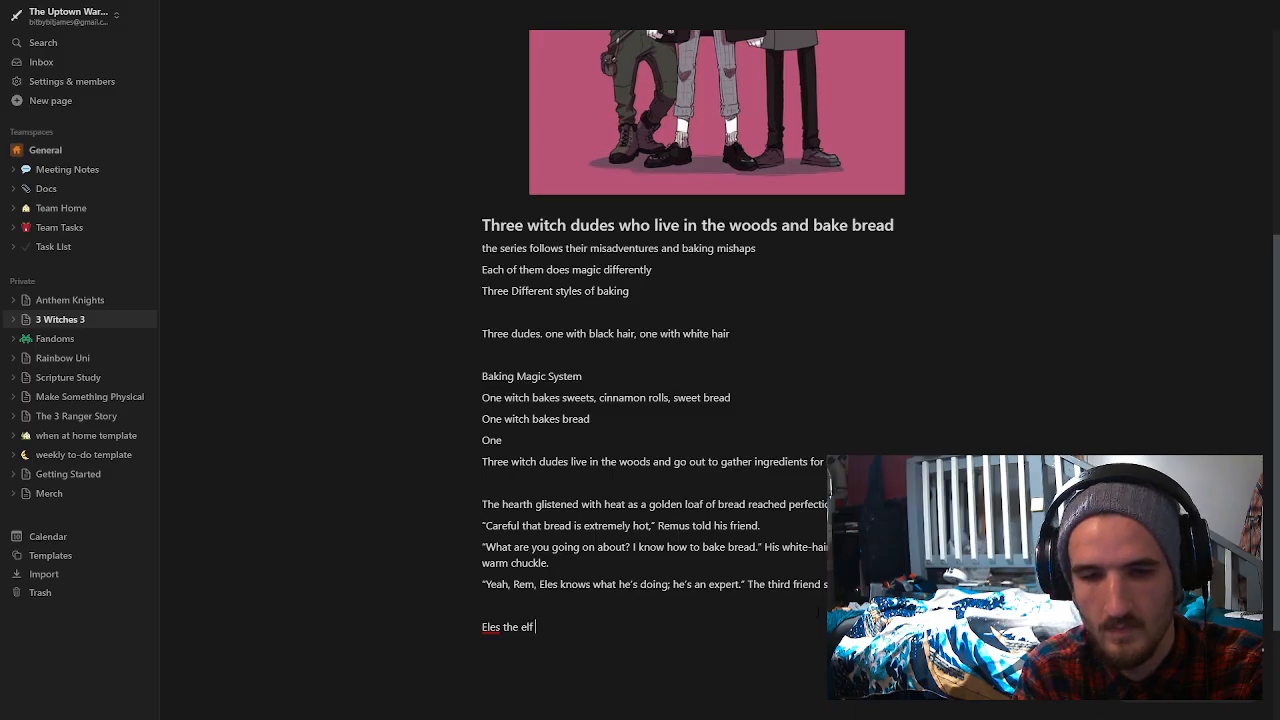
Step: Continue the "Eles the elf" paragraph with "stood triumphantly with a beautiful loaf of bread between his"
text(stood )
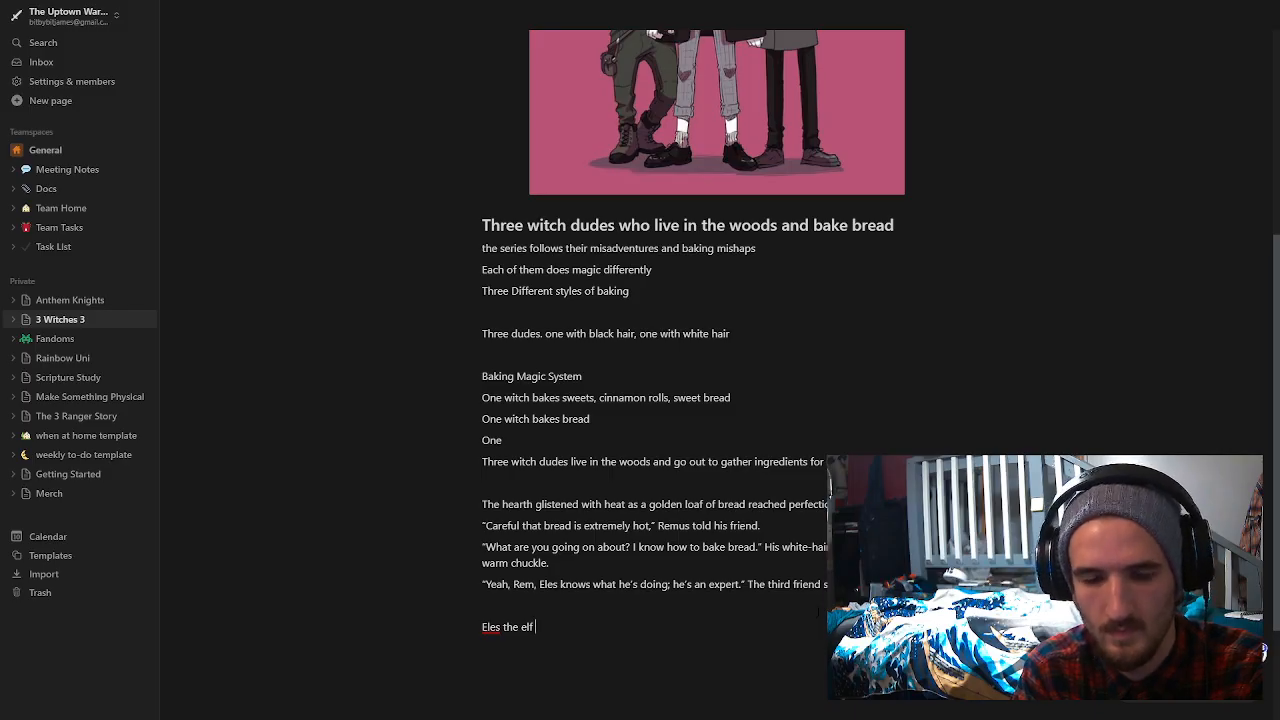
text(tr)
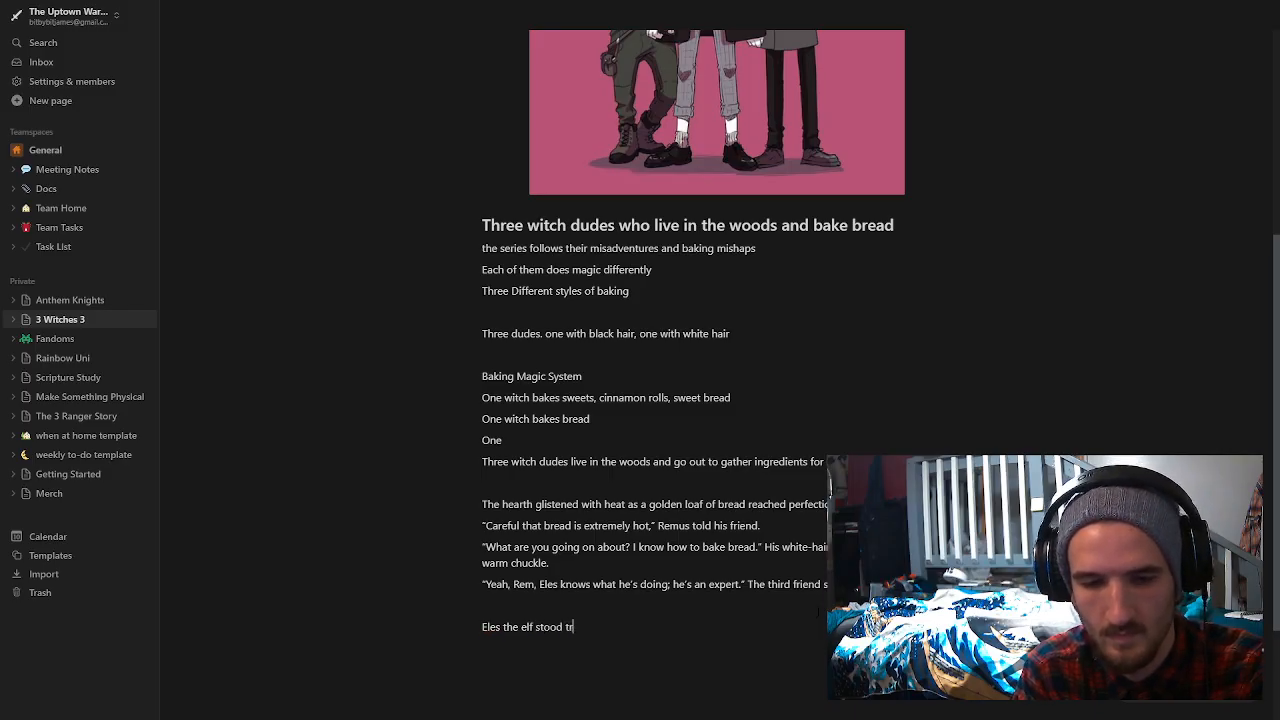
text(iumphant)
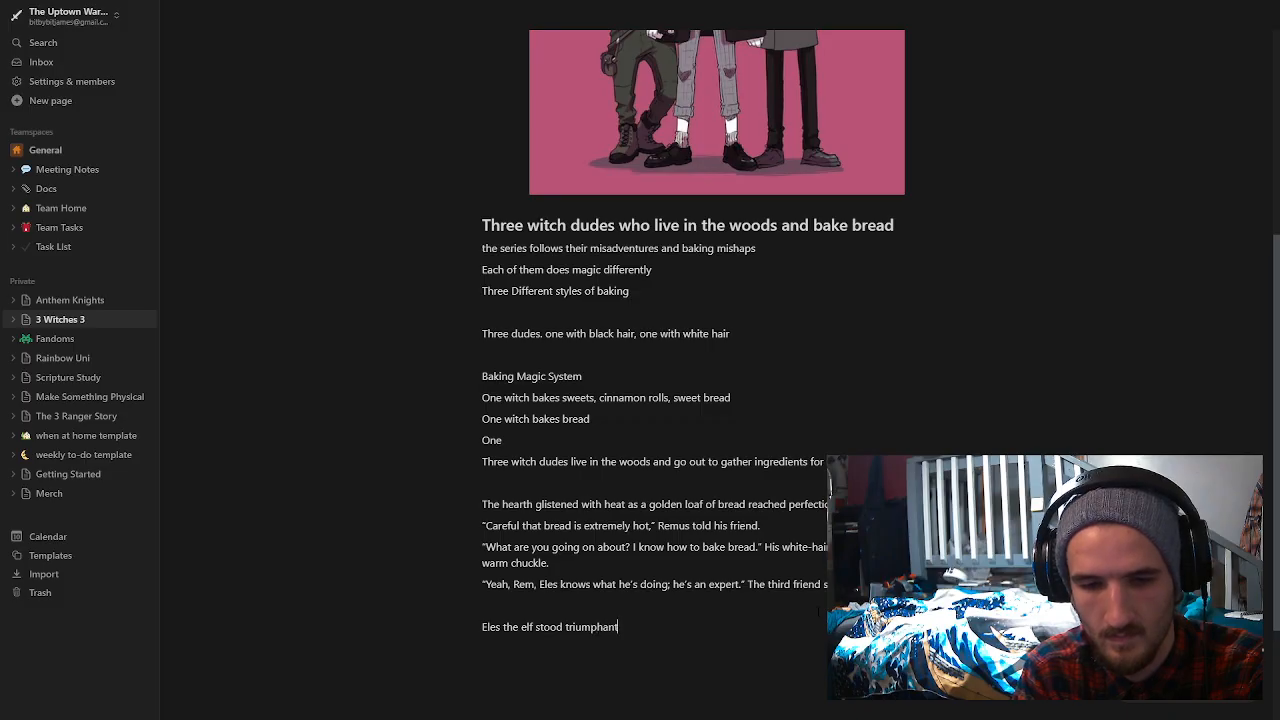
text(ly wit)
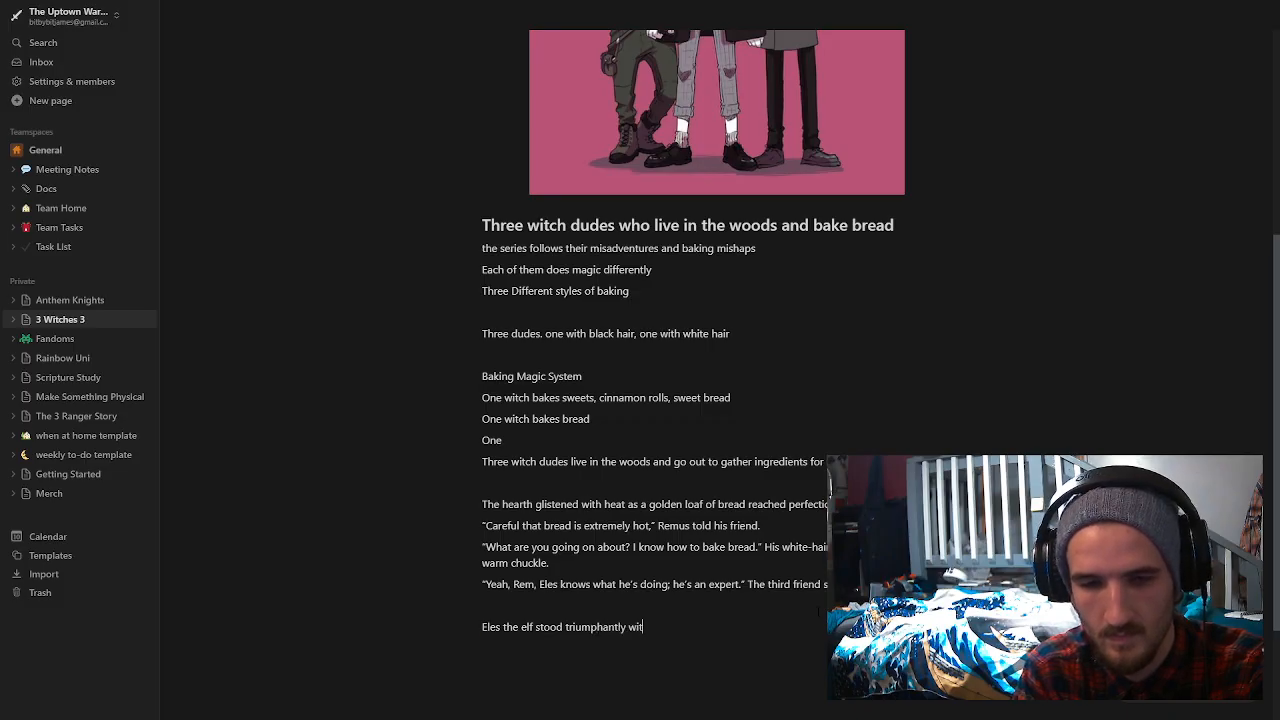
text(h a )
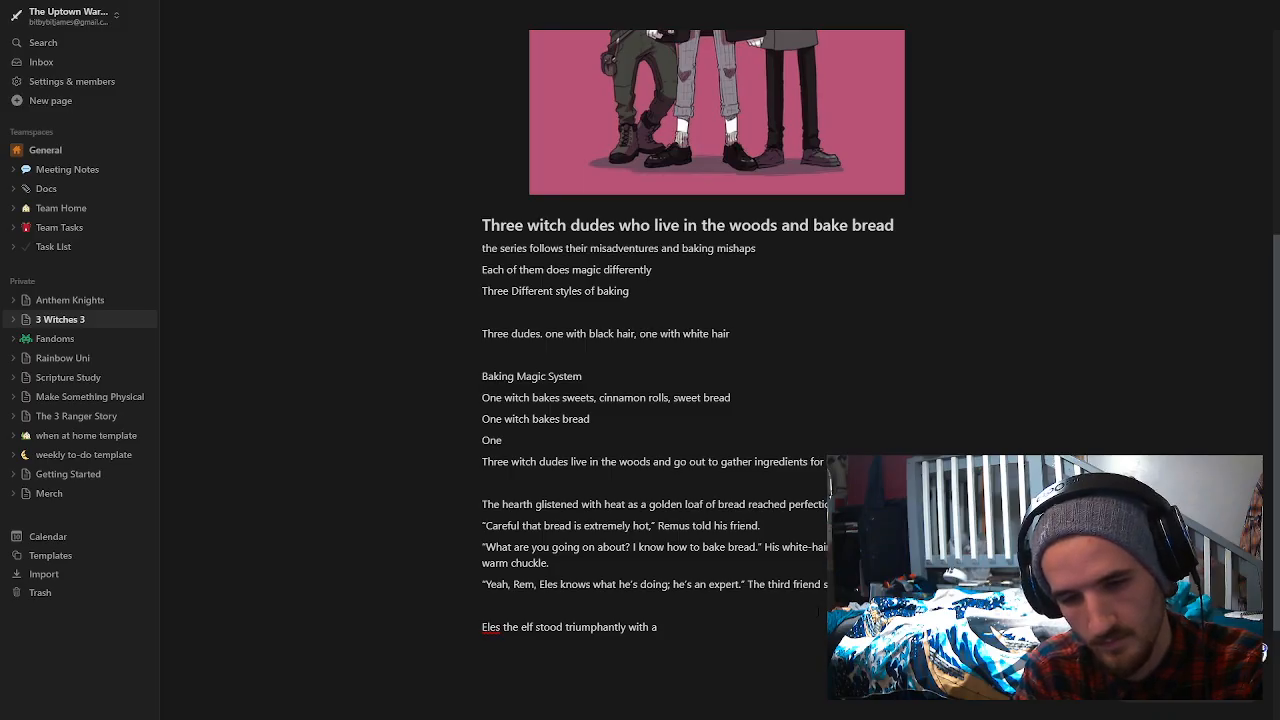
text(beautiful c)
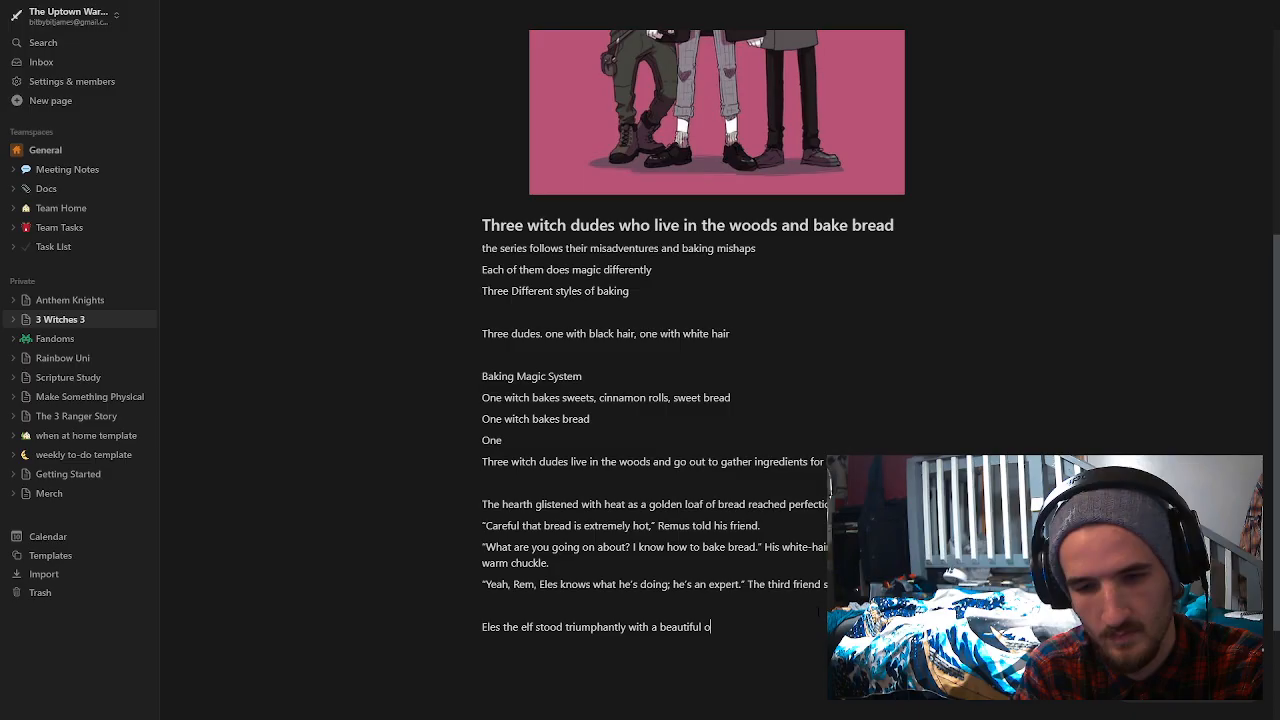
key(BackSpace)
text(lo)
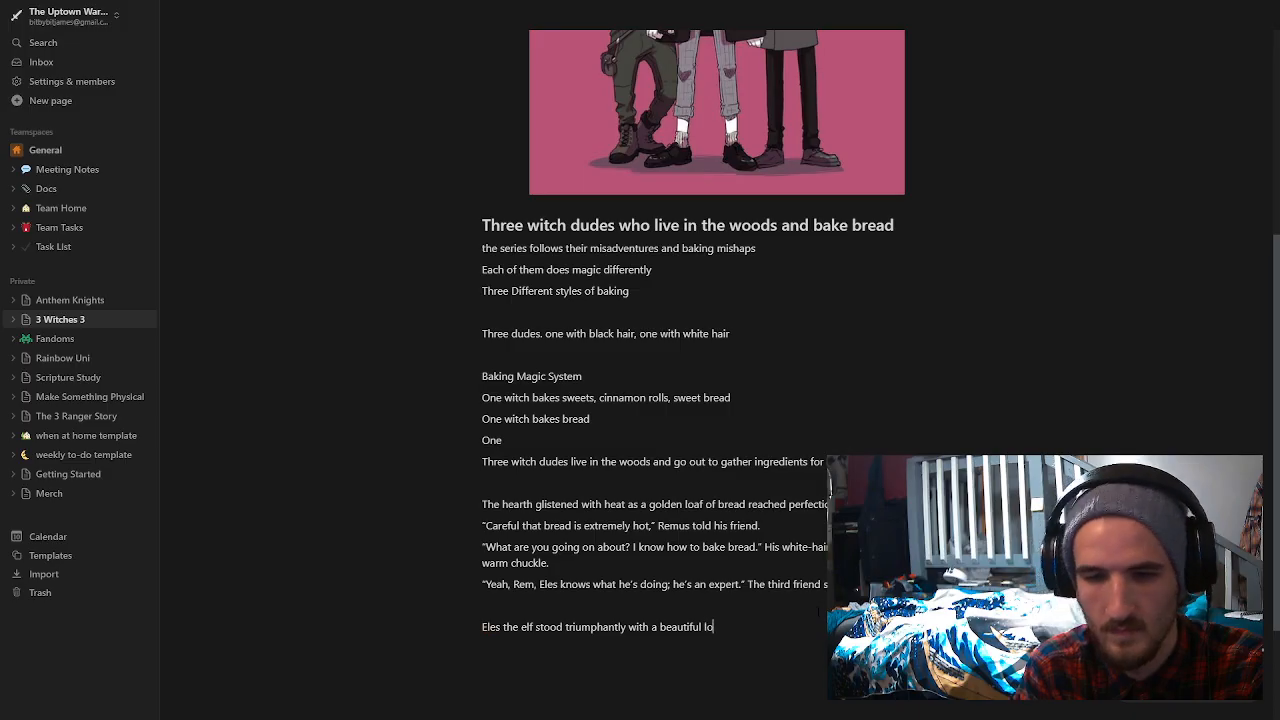
text(af of bread between his)
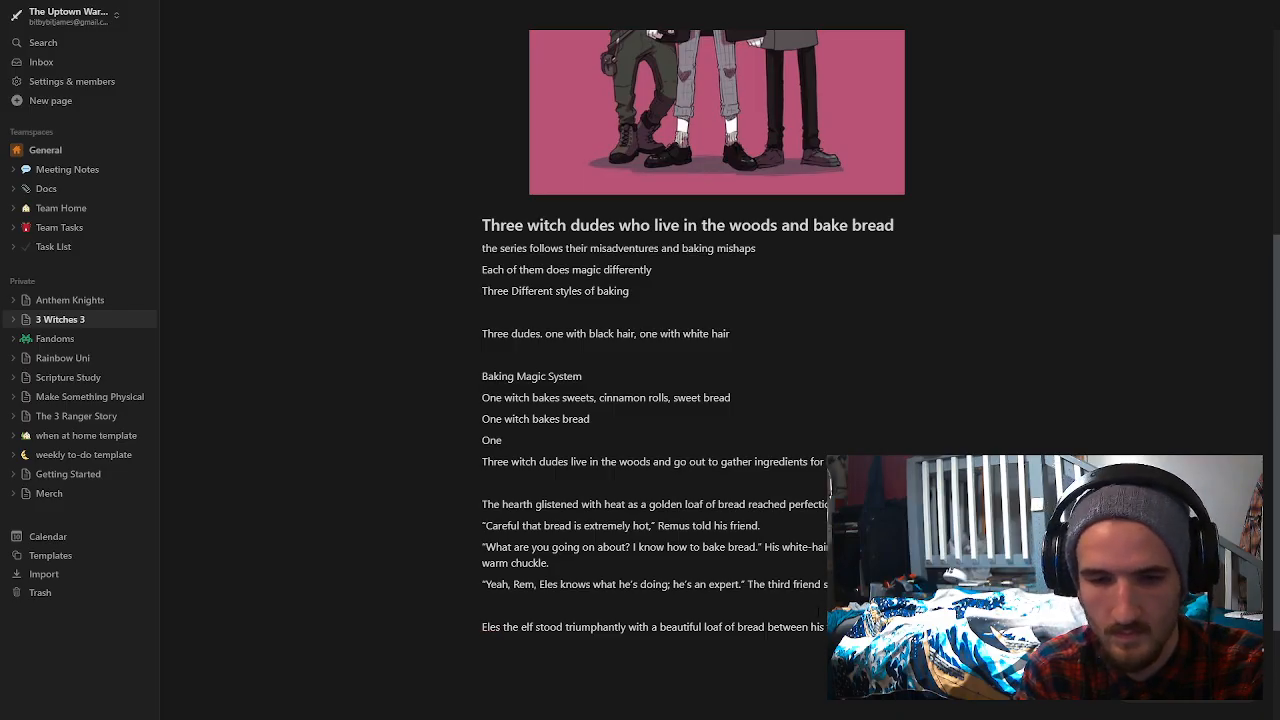
Step: Address the spelling flag on "Eles" in the last paragraph and start a new line below it
scroll(714, 645, down, 2)
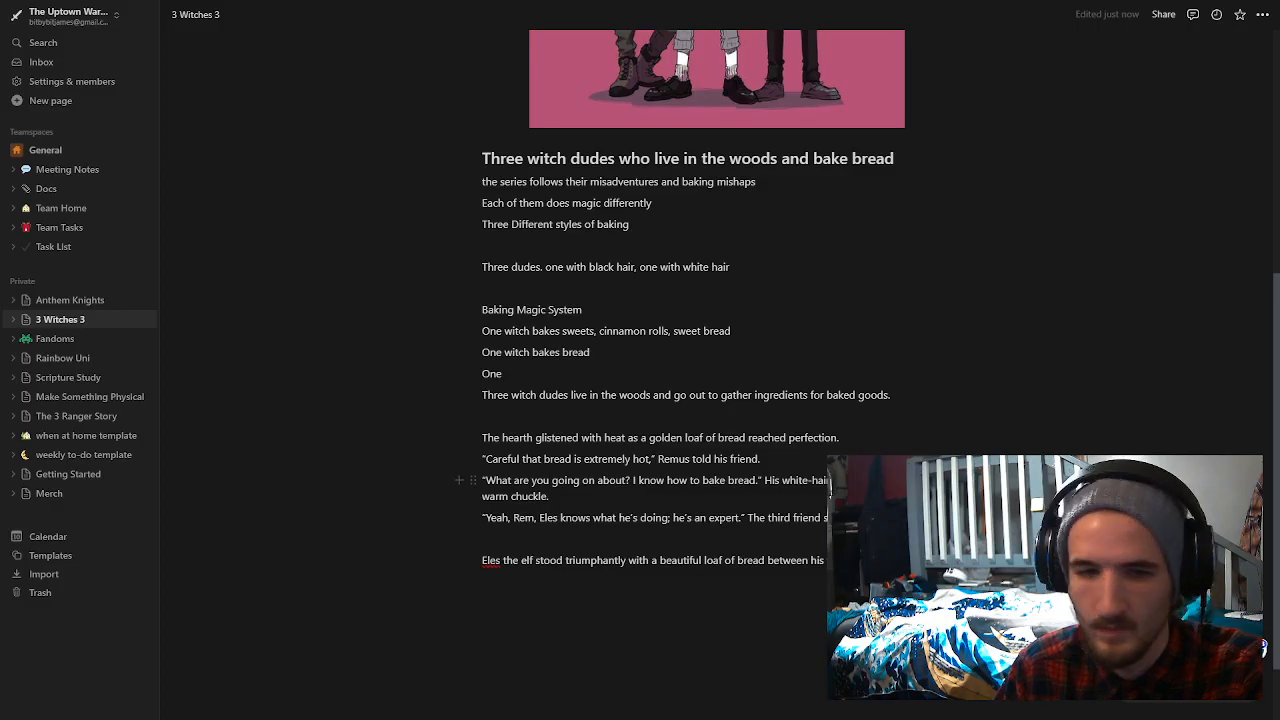
right_click(489, 561)
click(785, 592)
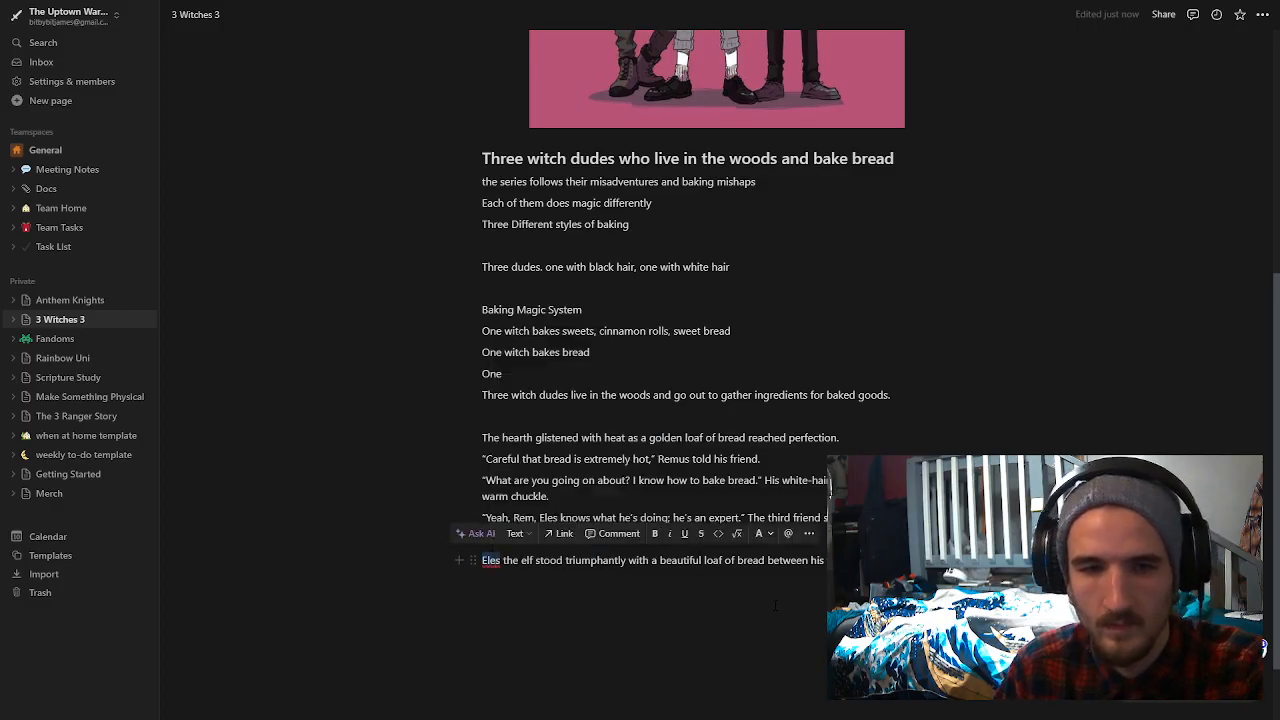
click(774, 604)
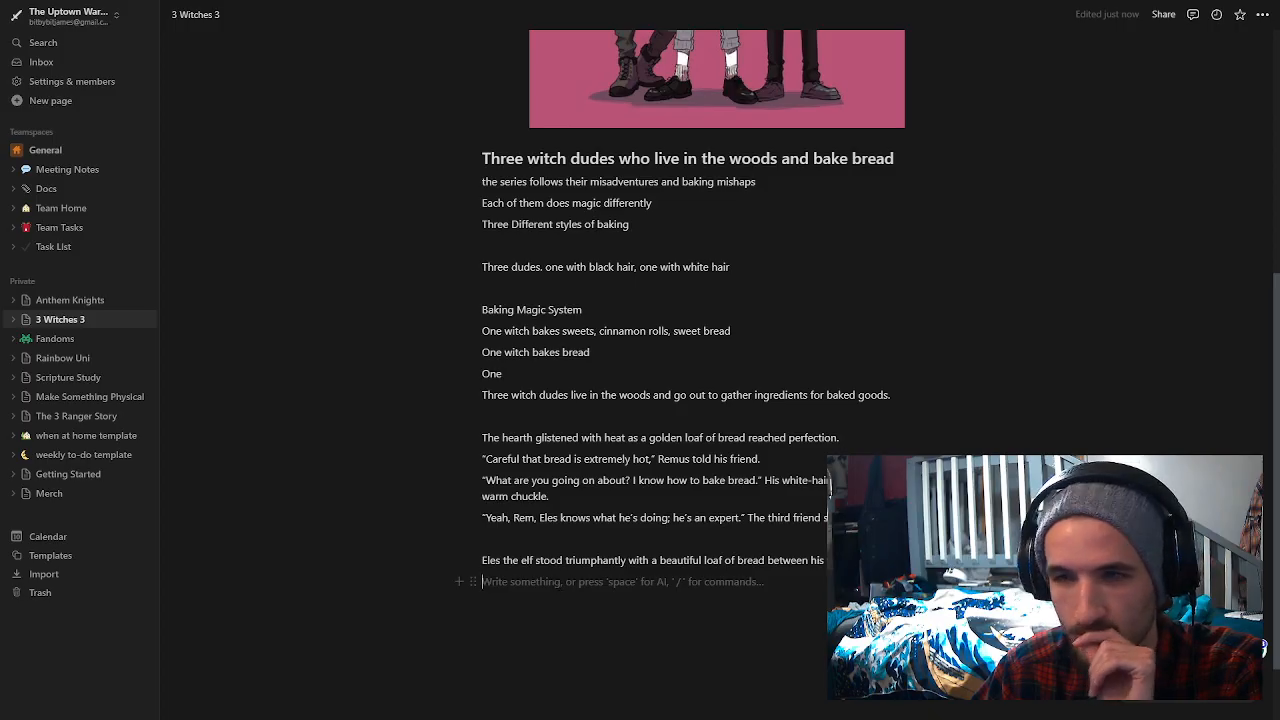
Step: Examine the three-witches illustration and the story notes for details of the characters' appearance
scroll(680, 400, up, 4)
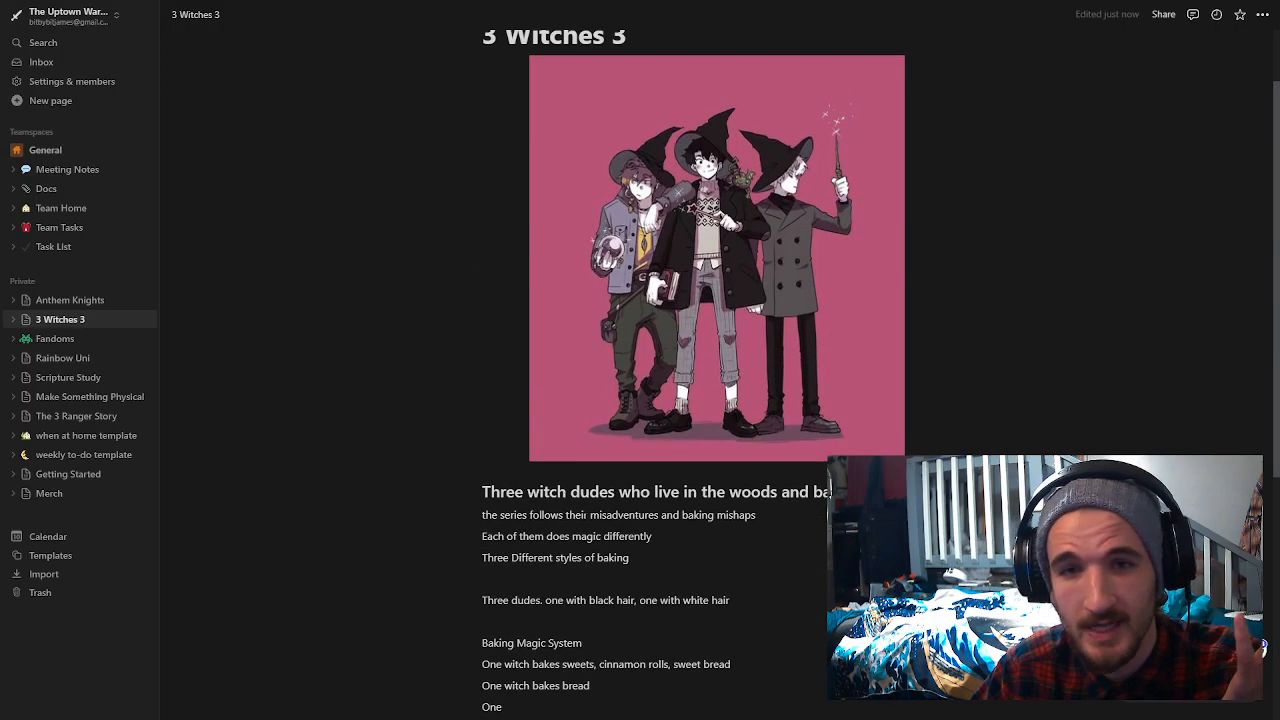
scroll(750, 216, down, 5)
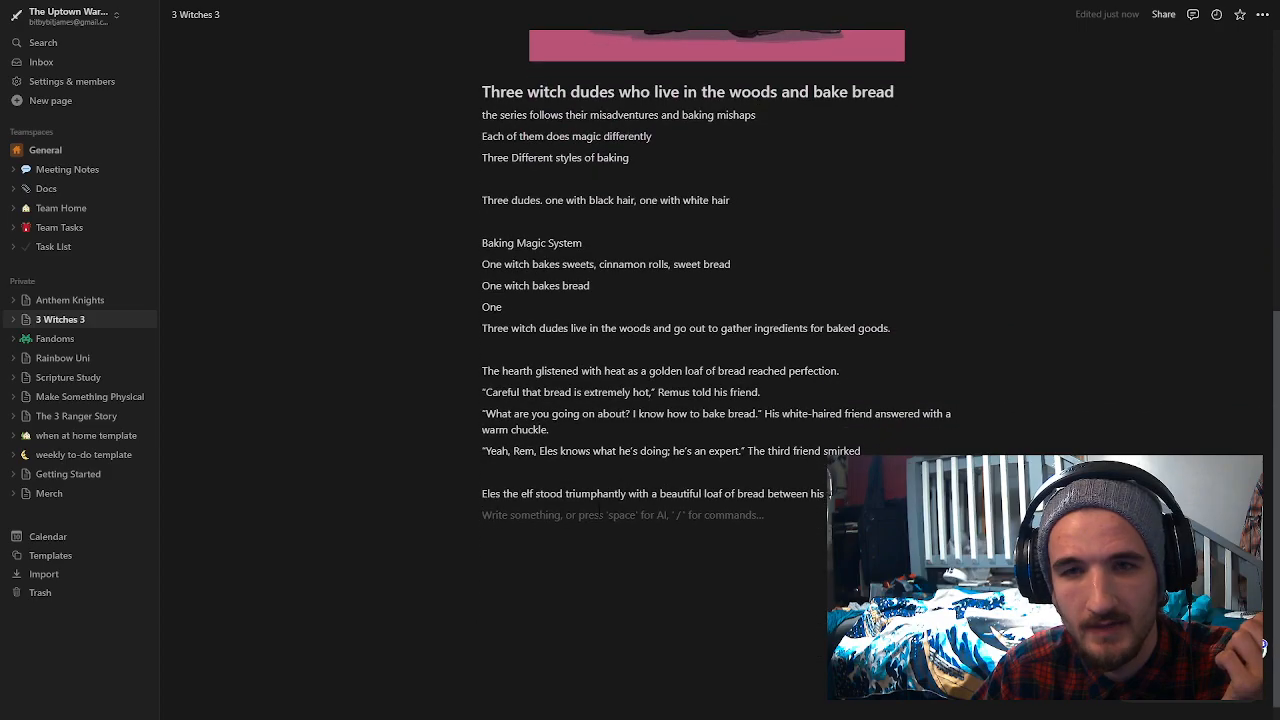
scroll(750, 216, up, 6)
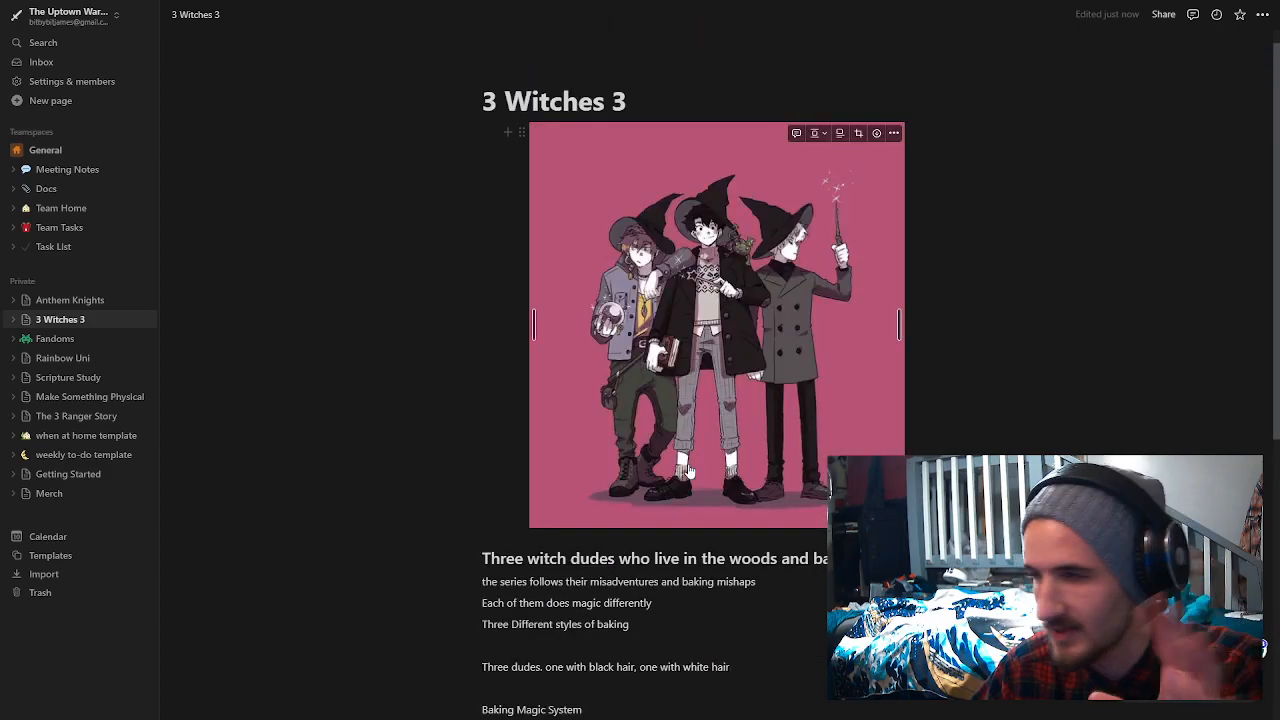
scroll(688, 482, down, 3)
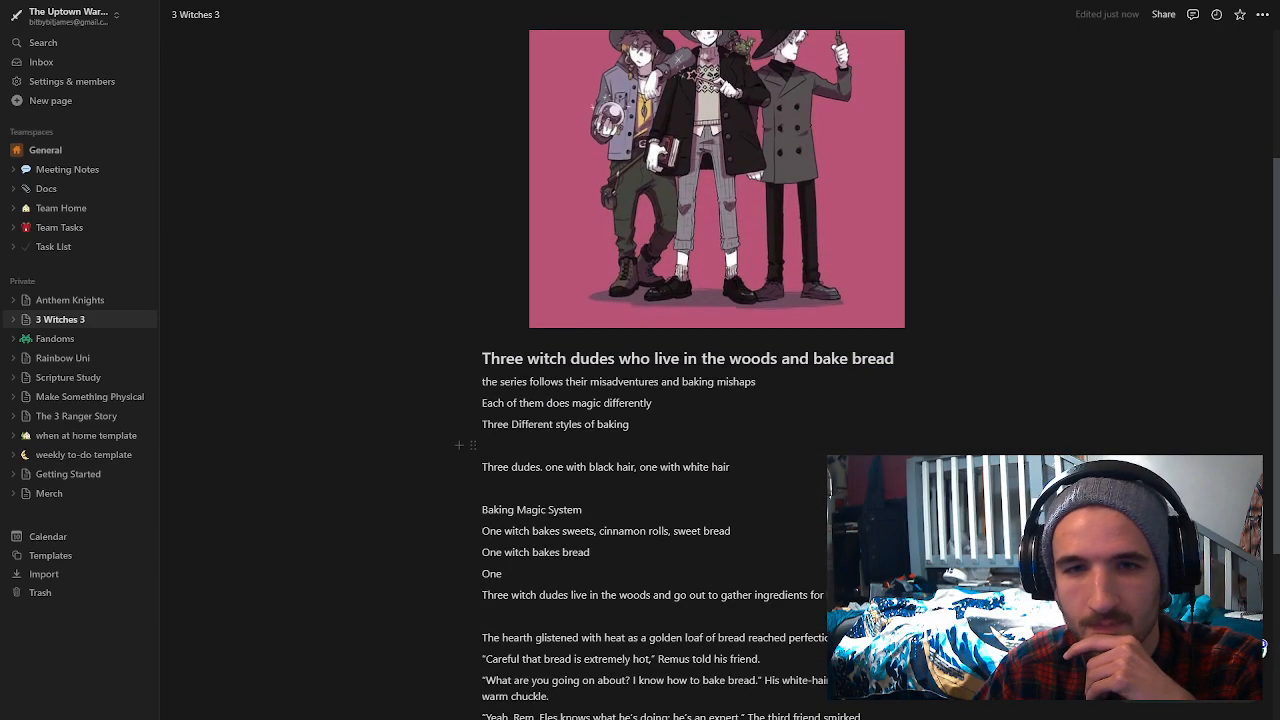
scroll(657, 525, up, 2)
scroll(657, 525, down, 5)
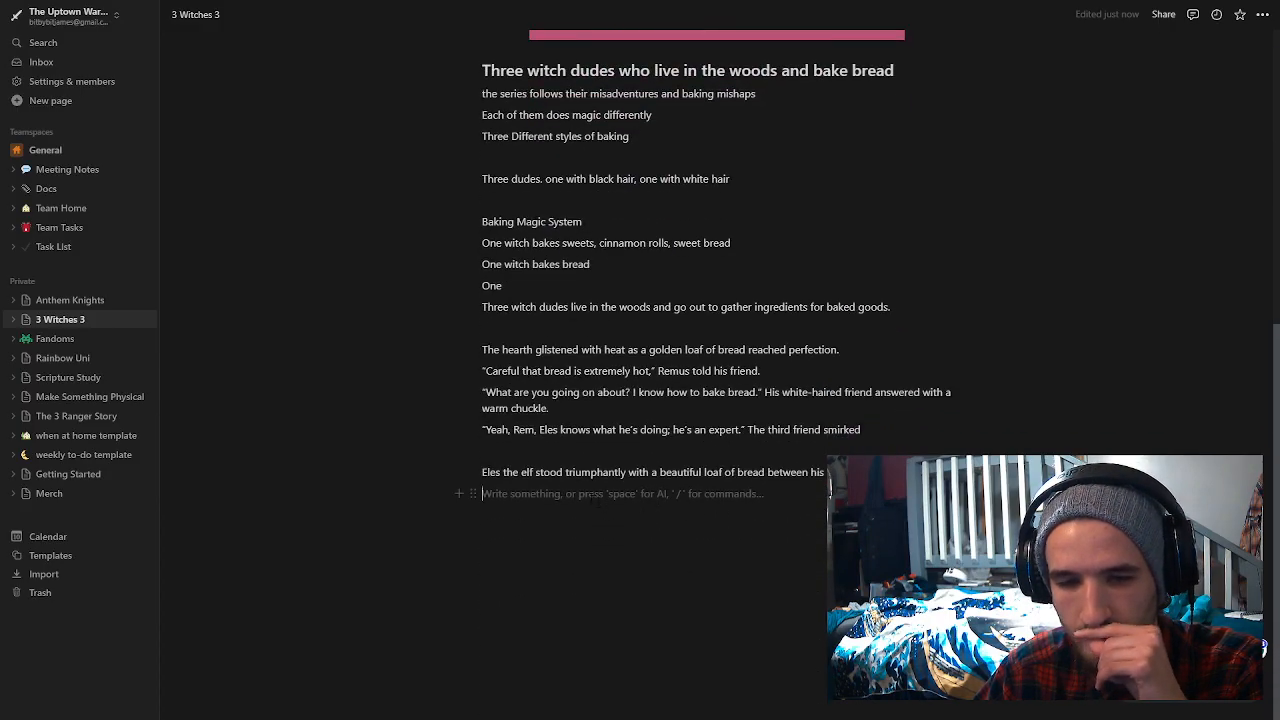
scroll(688, 370, up, 5)
scroll(688, 370, down, 5)
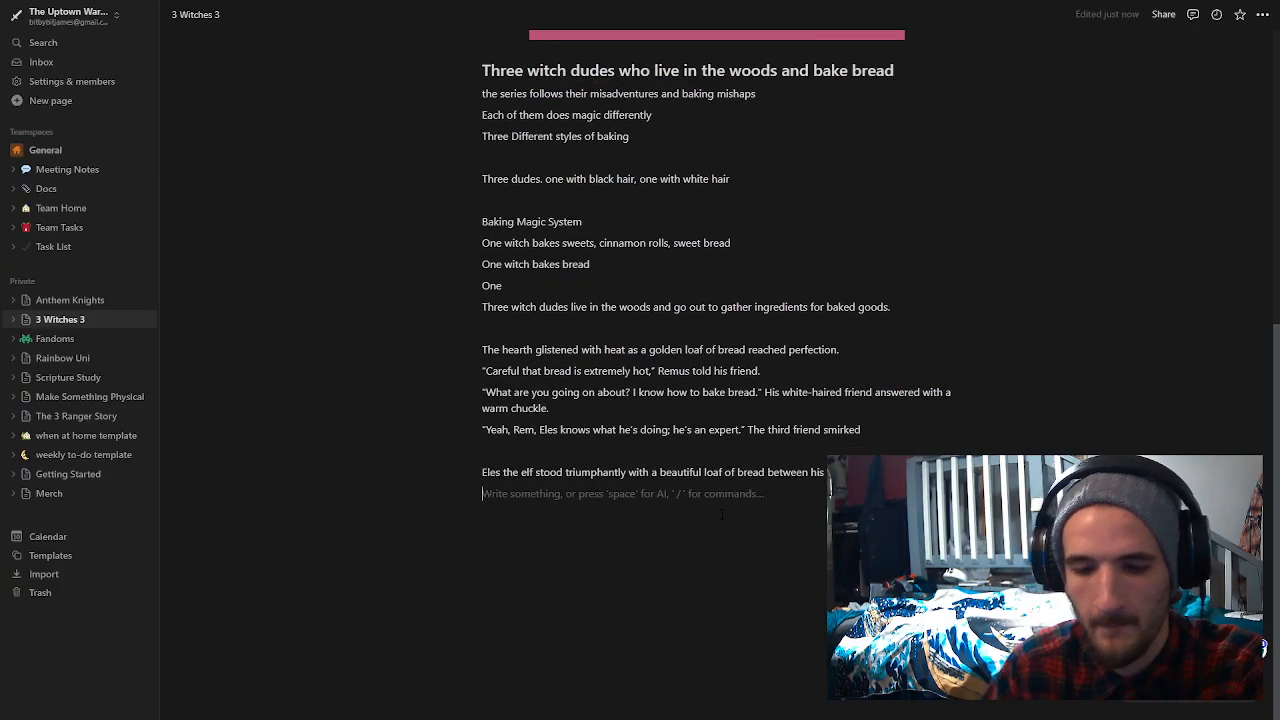
Step: Begin the description on the new line with "He wore a top his"
text(He wo)
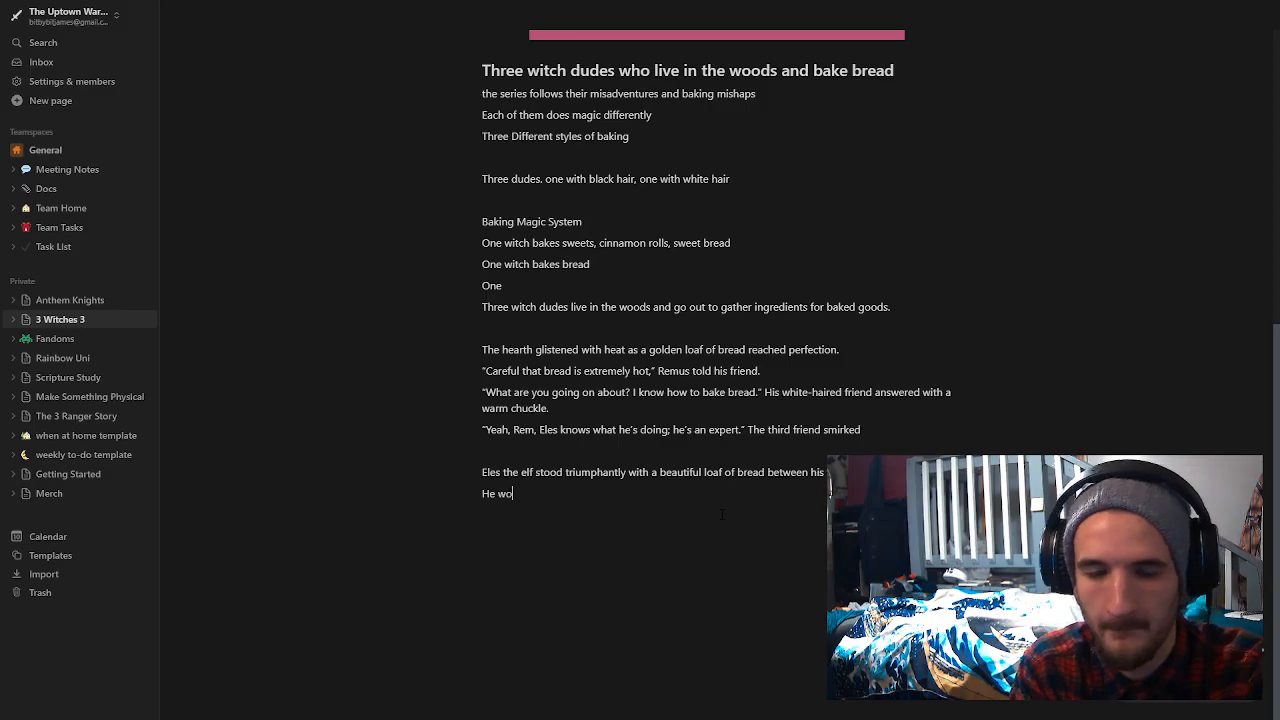
text(re a top hi)
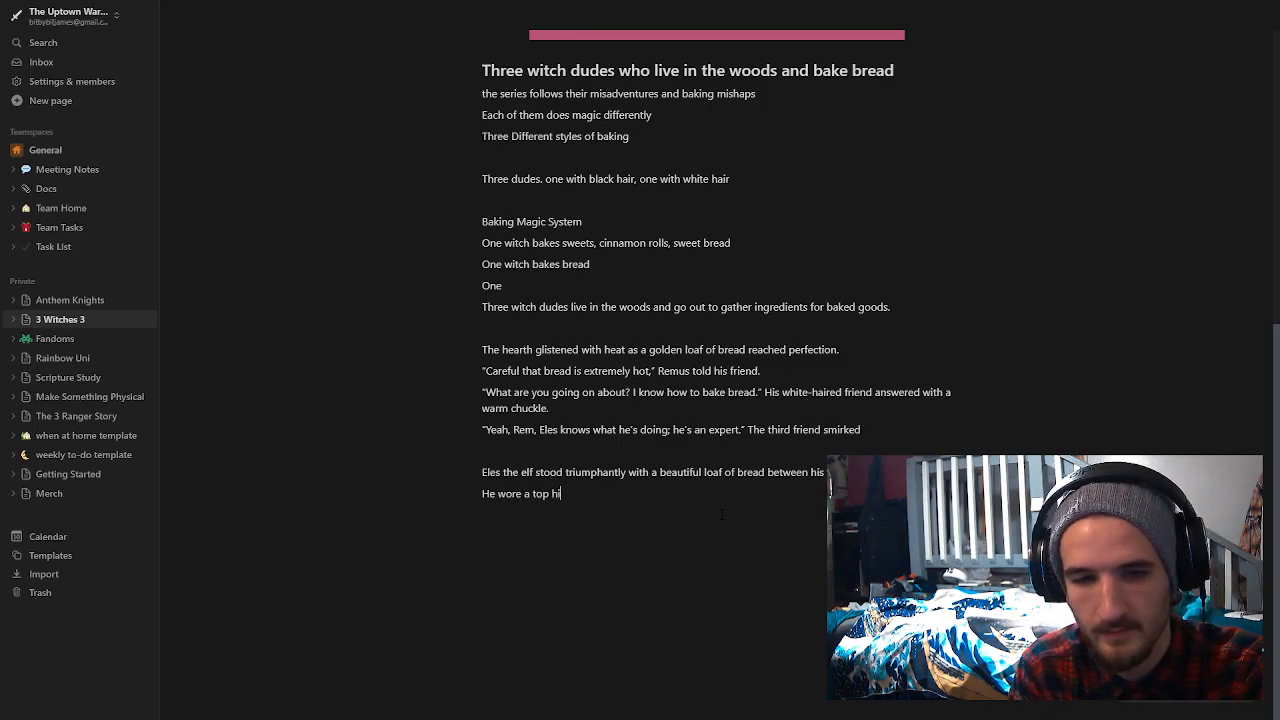
text(s whit)
key(BackSpace)
key(BackSpace)
key(BackSpace)
key(BackSpace)
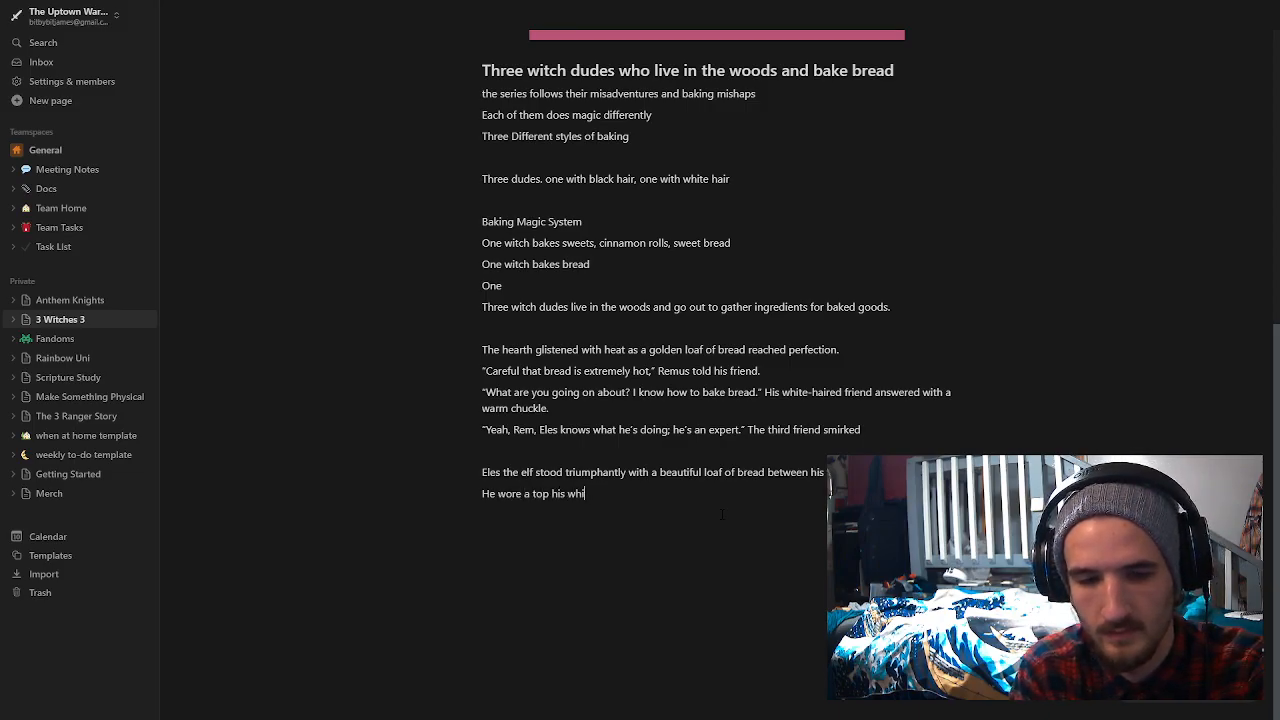
text(snow)
key(BackSpace)
key(BackSpace)
key(BackSpace)
key(BackSpace)
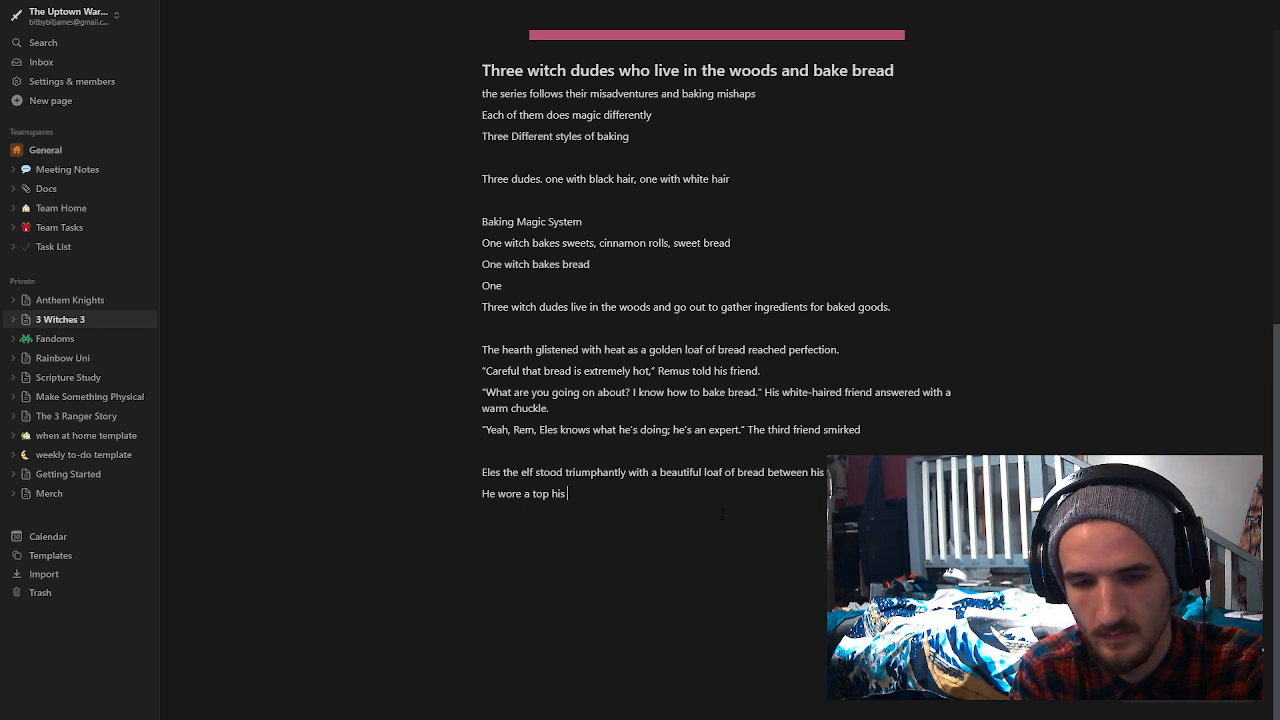
Step: Continue the description with "glacier white hair a crumpled witch's hat"
text(gl)
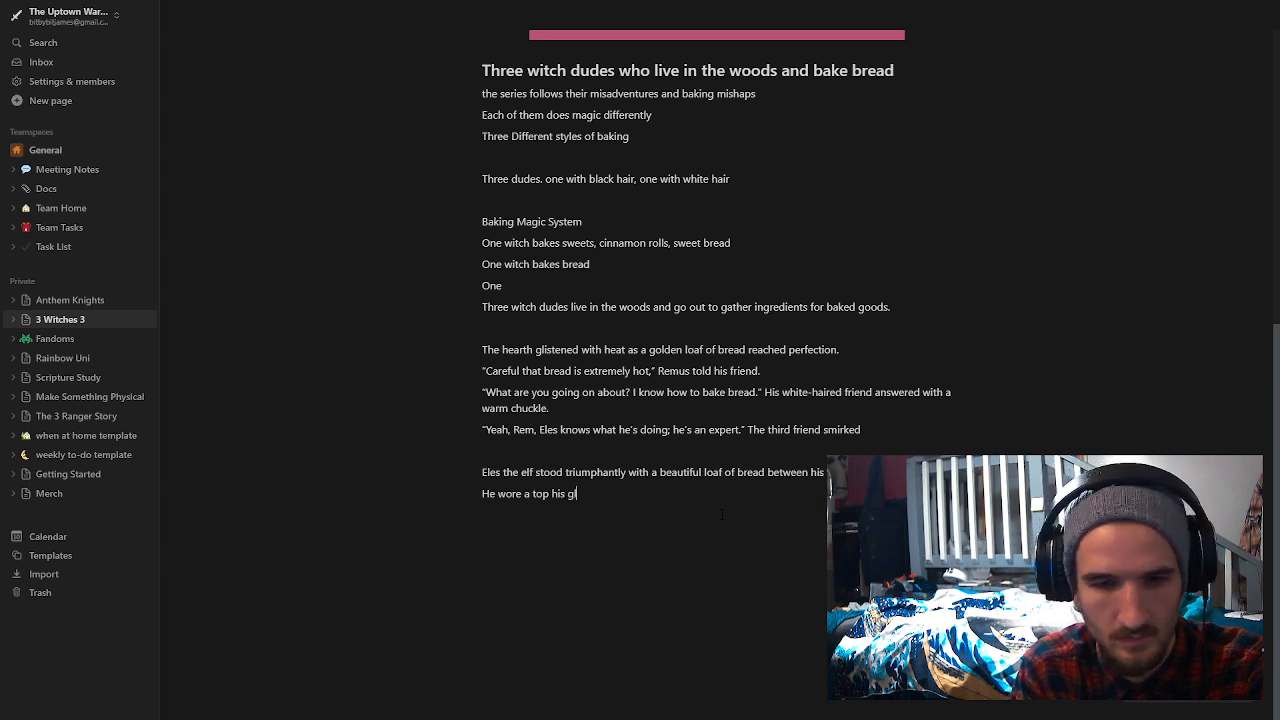
text(acier white )
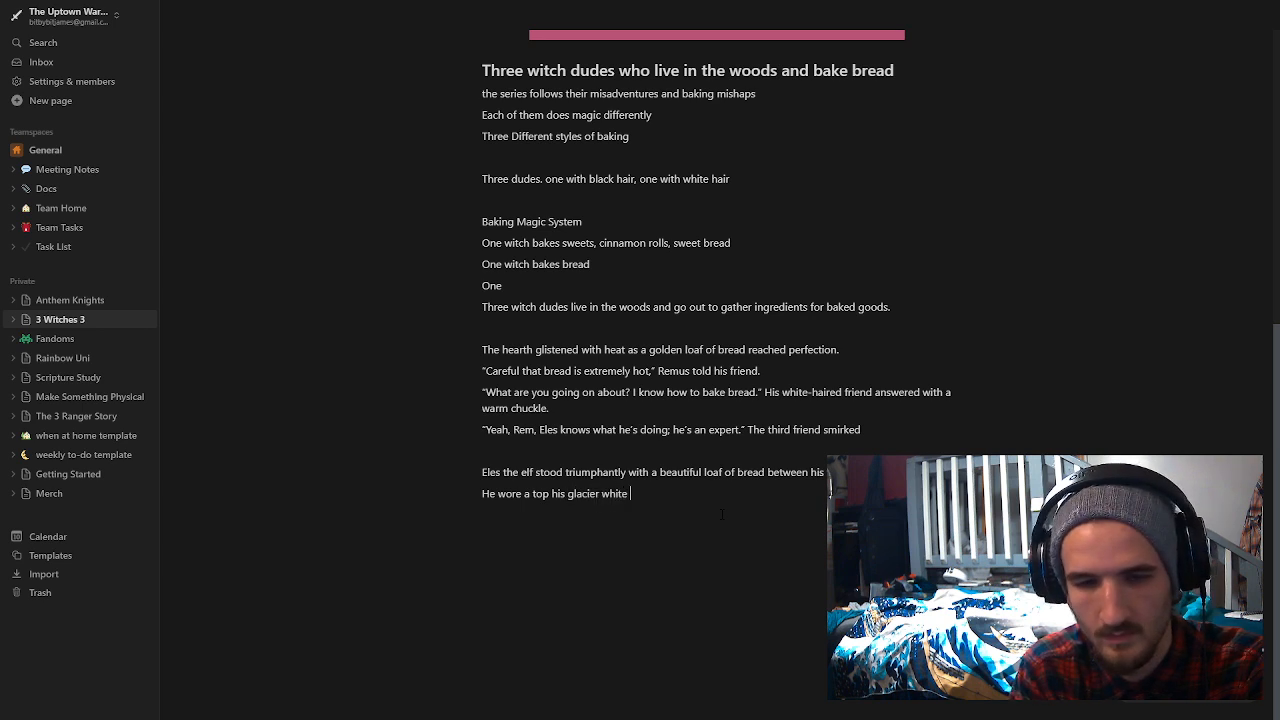
text(hair a )
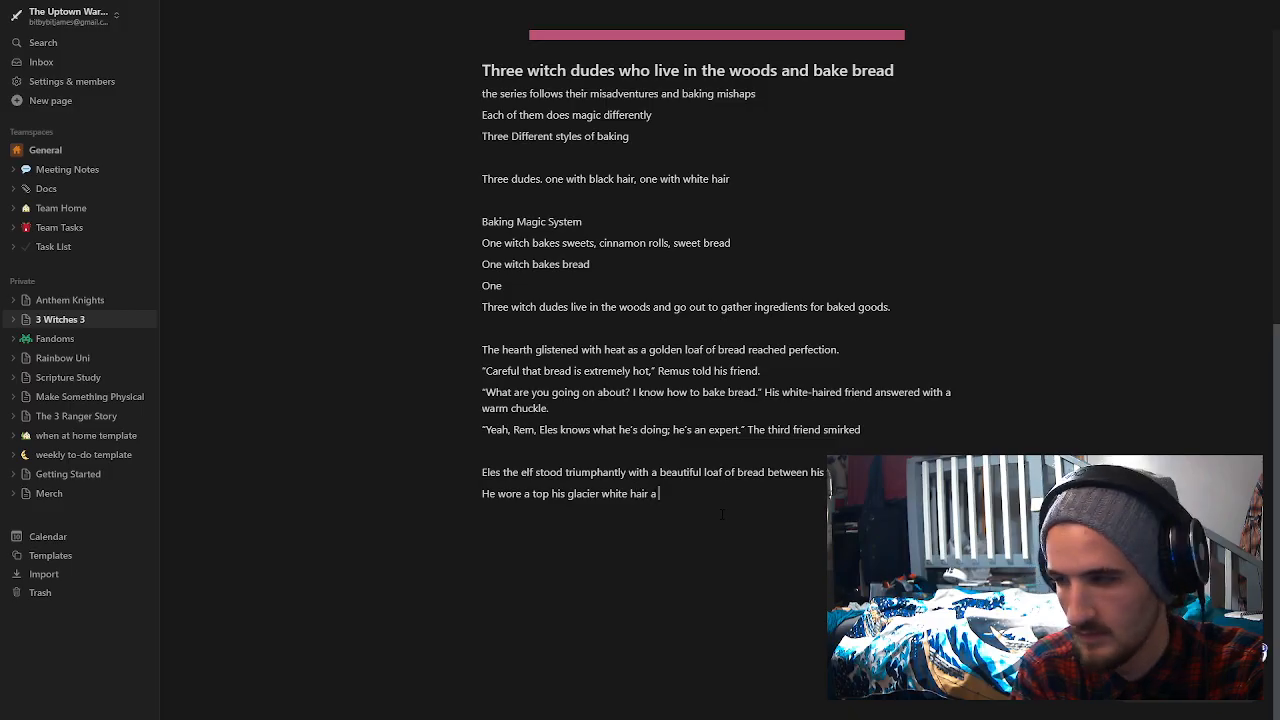
text(crump)
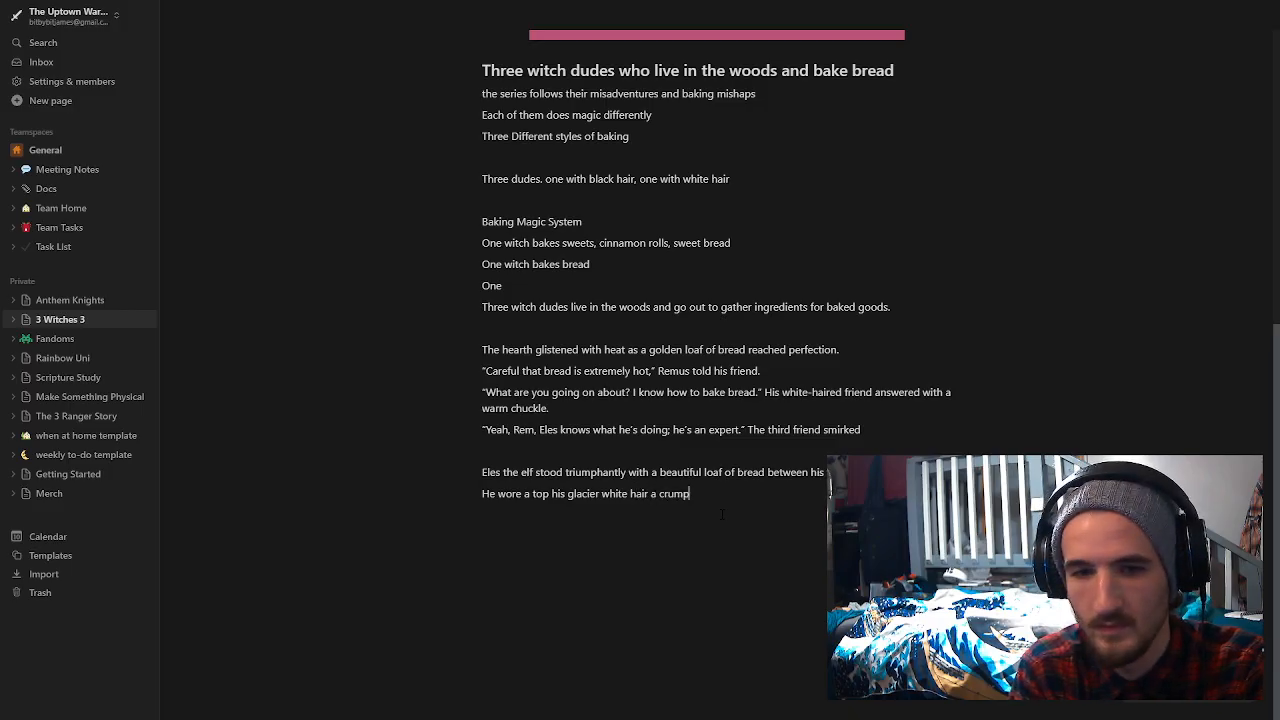
text(led witch)
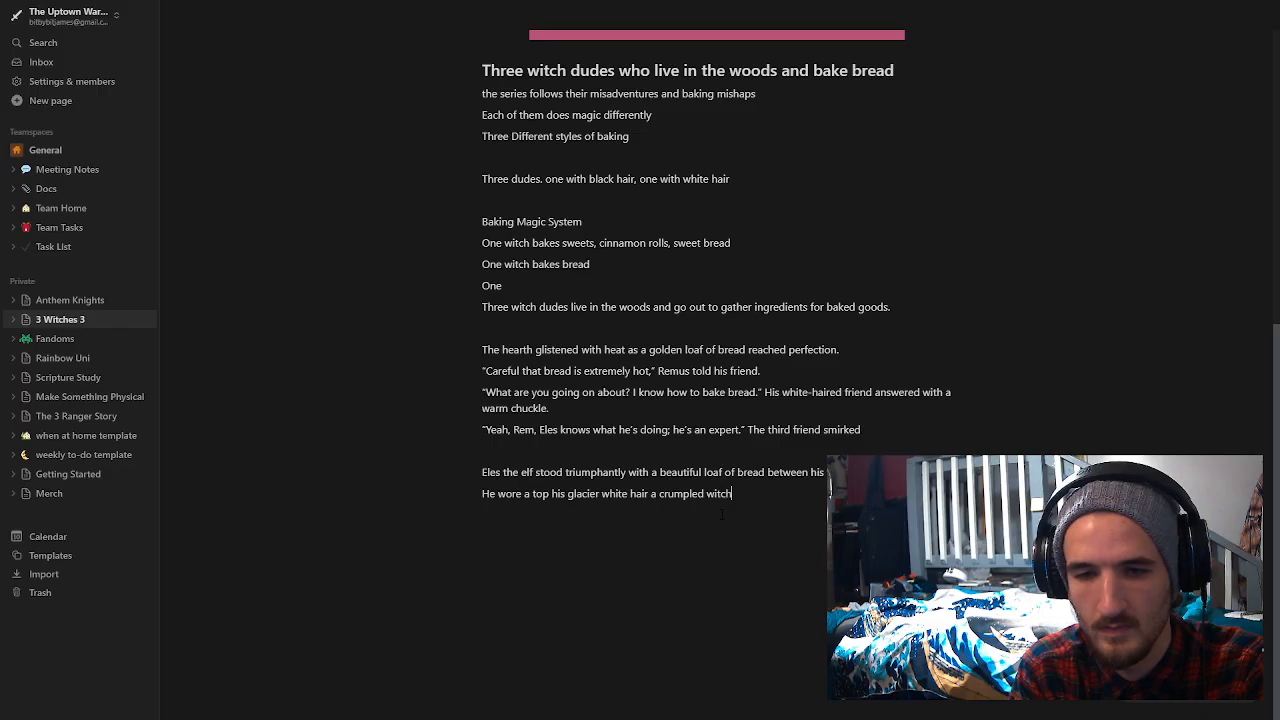
text('s hat)
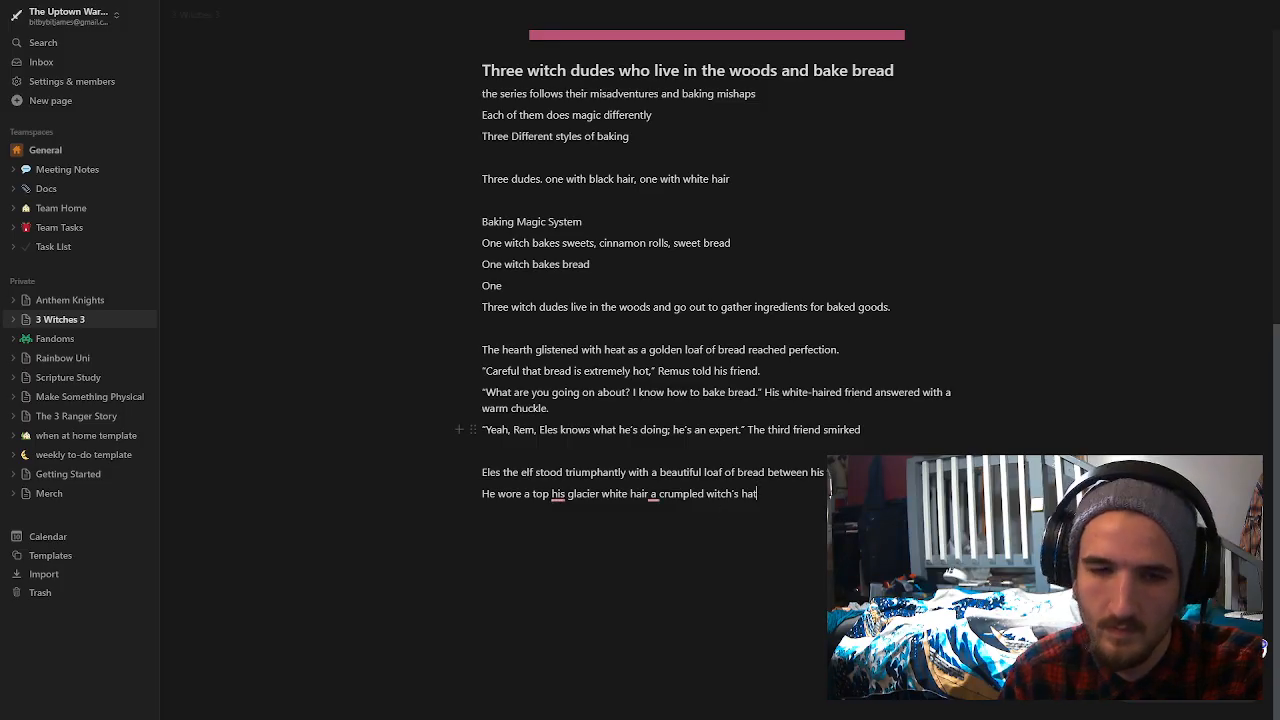
mouse_move(558, 494)
click(571, 534)
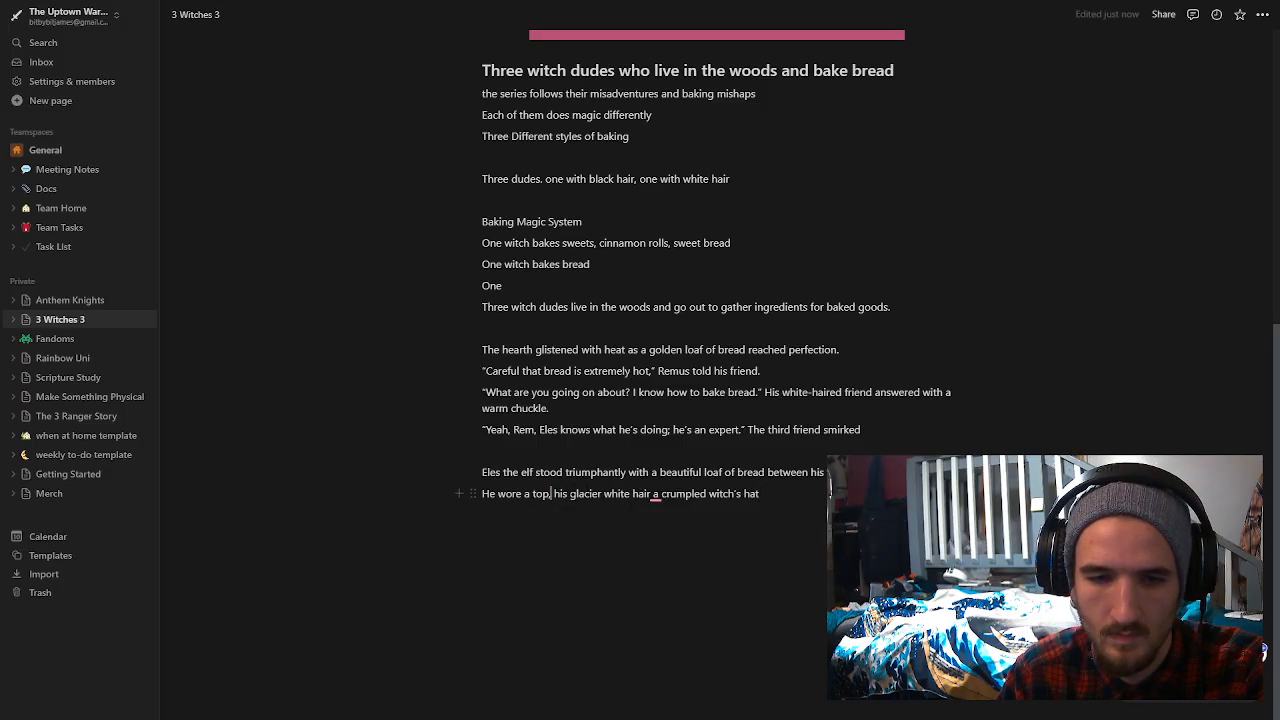
key(ctrl+z)
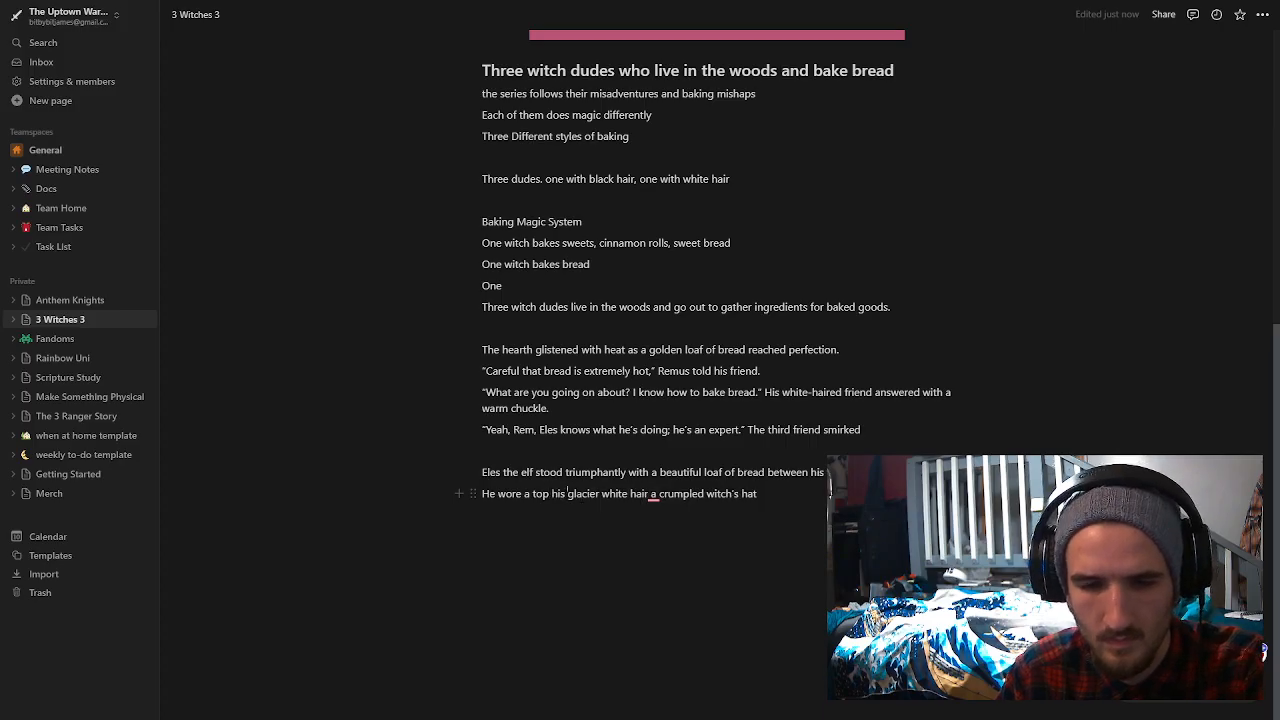
Step: Delete the word "his" and the extra space so the line reads "He wore a top glacier white hair"
double_click(563, 493)
key(BackSpace)
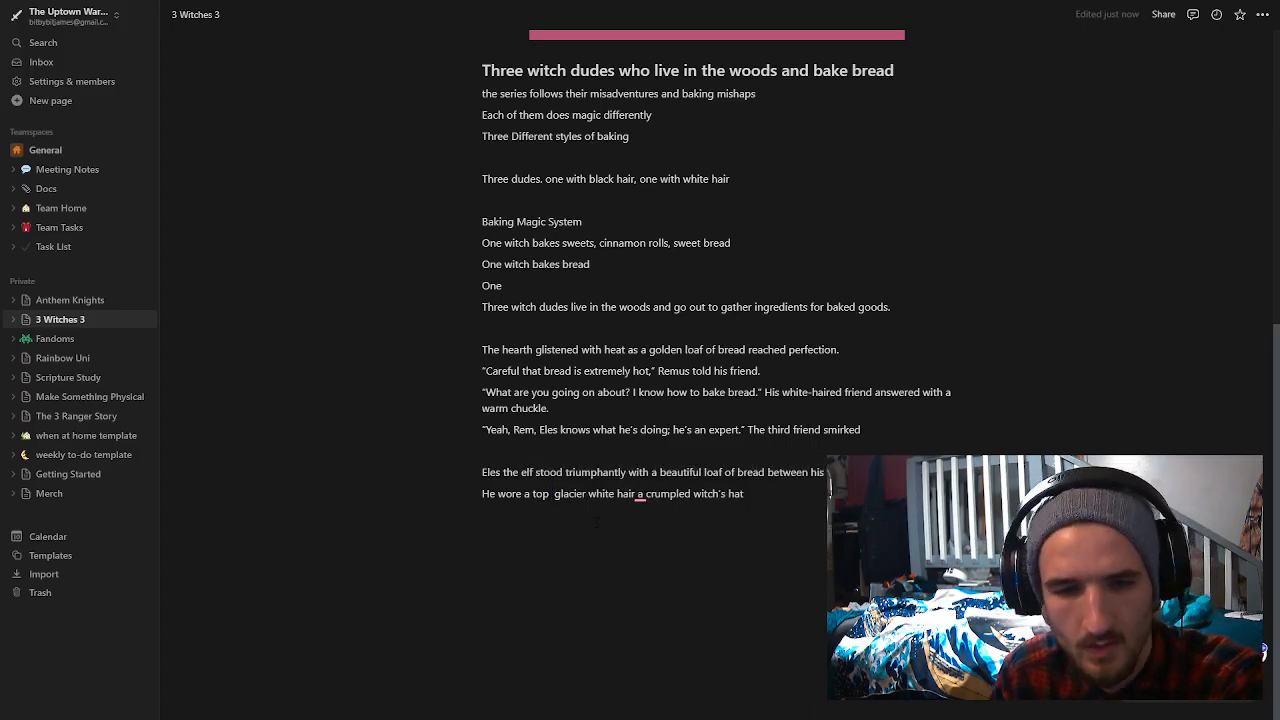
key(BackSpace)
click(638, 497)
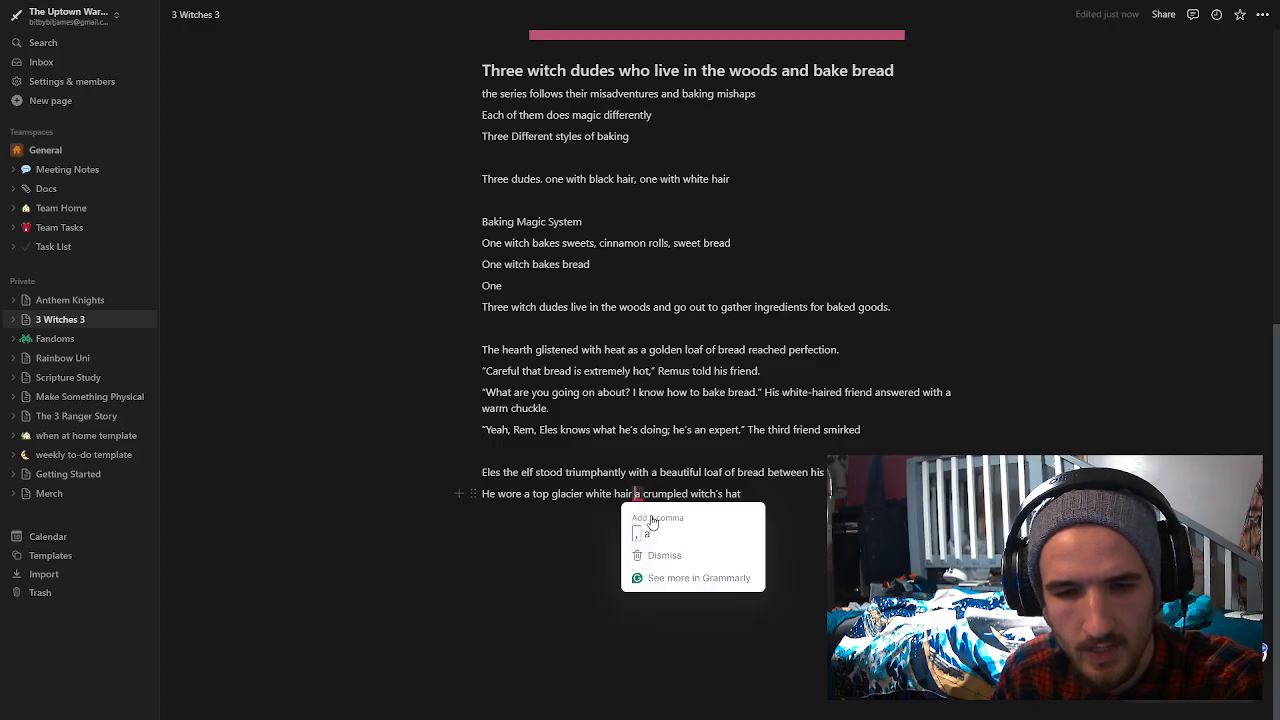
click(668, 518)
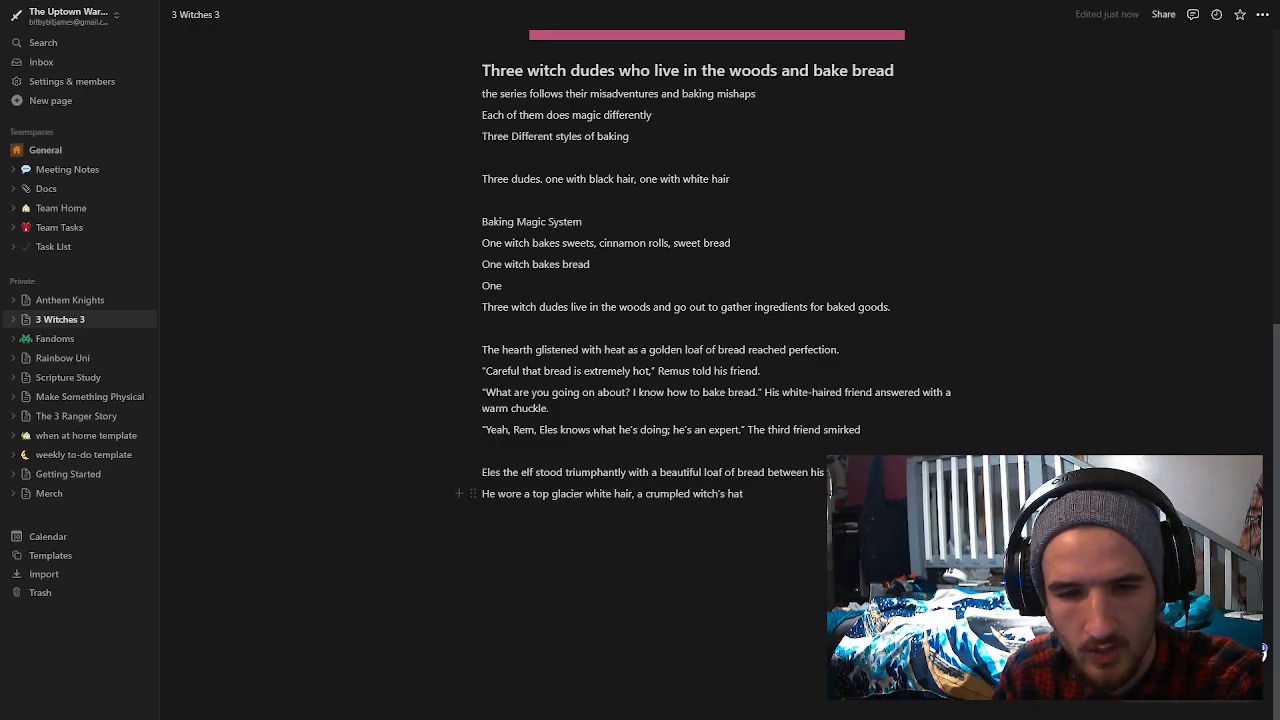
key(BackSpace)
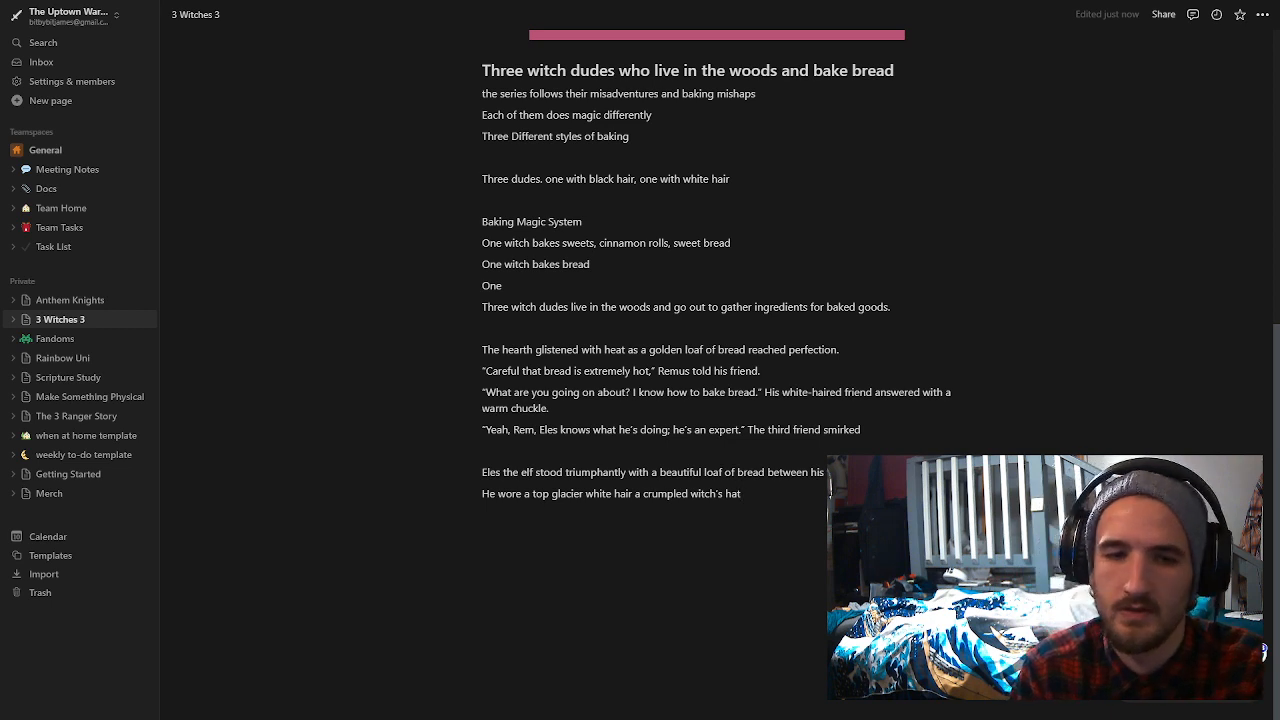
Step: Add a comma after "witch's hat" at the end of the description line
text(.)
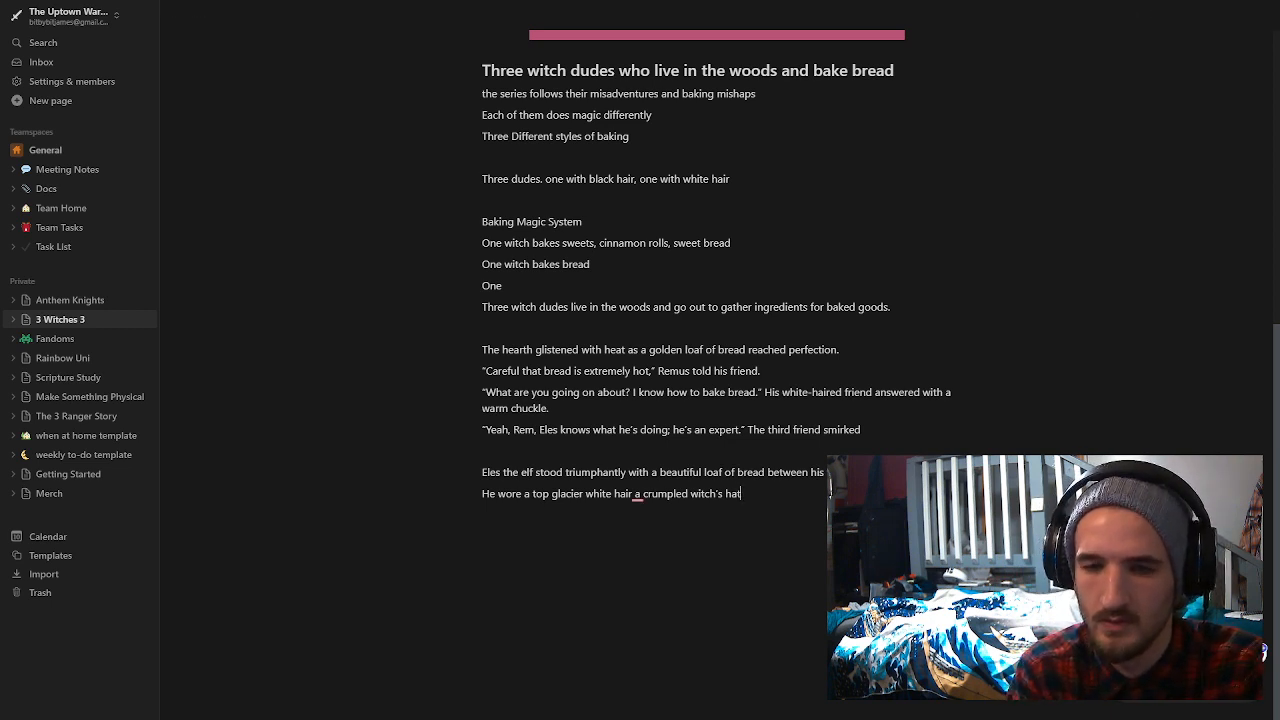
text(,)
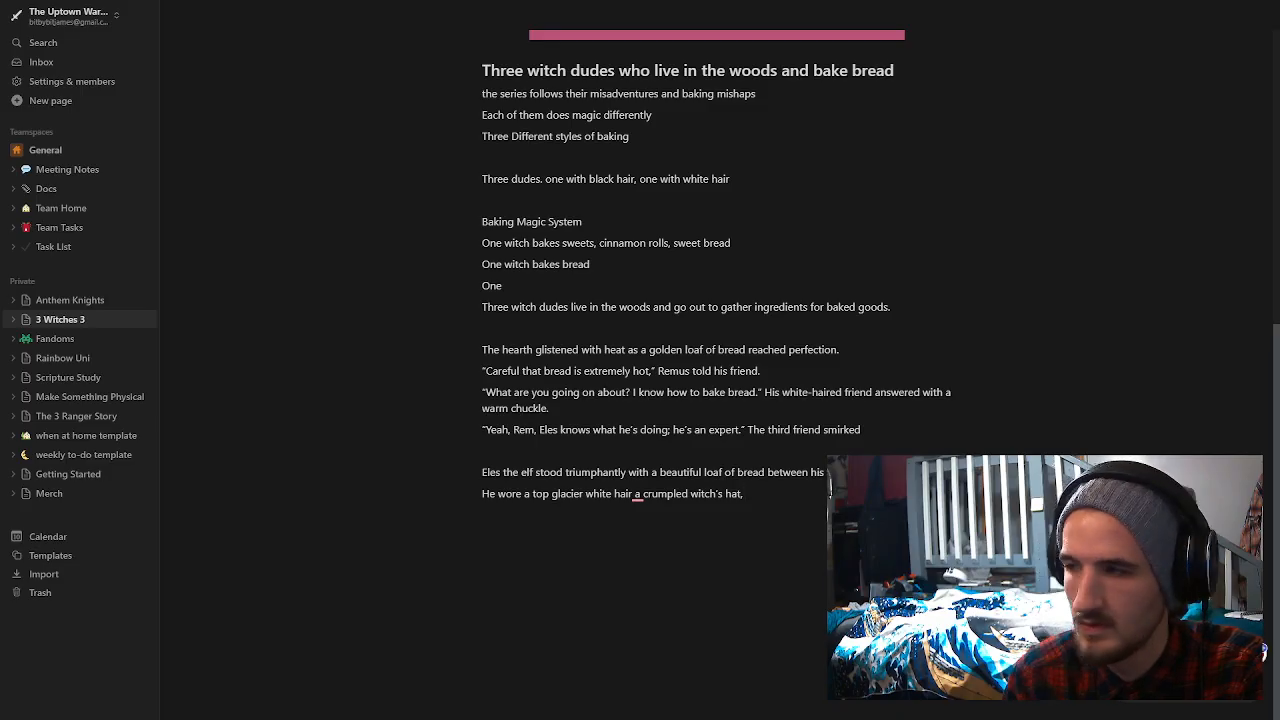
Step: Continue Eles's outfit description after "witch's hat," with "dark robes, and night black boots"
scroll(640, 400, up, 4)
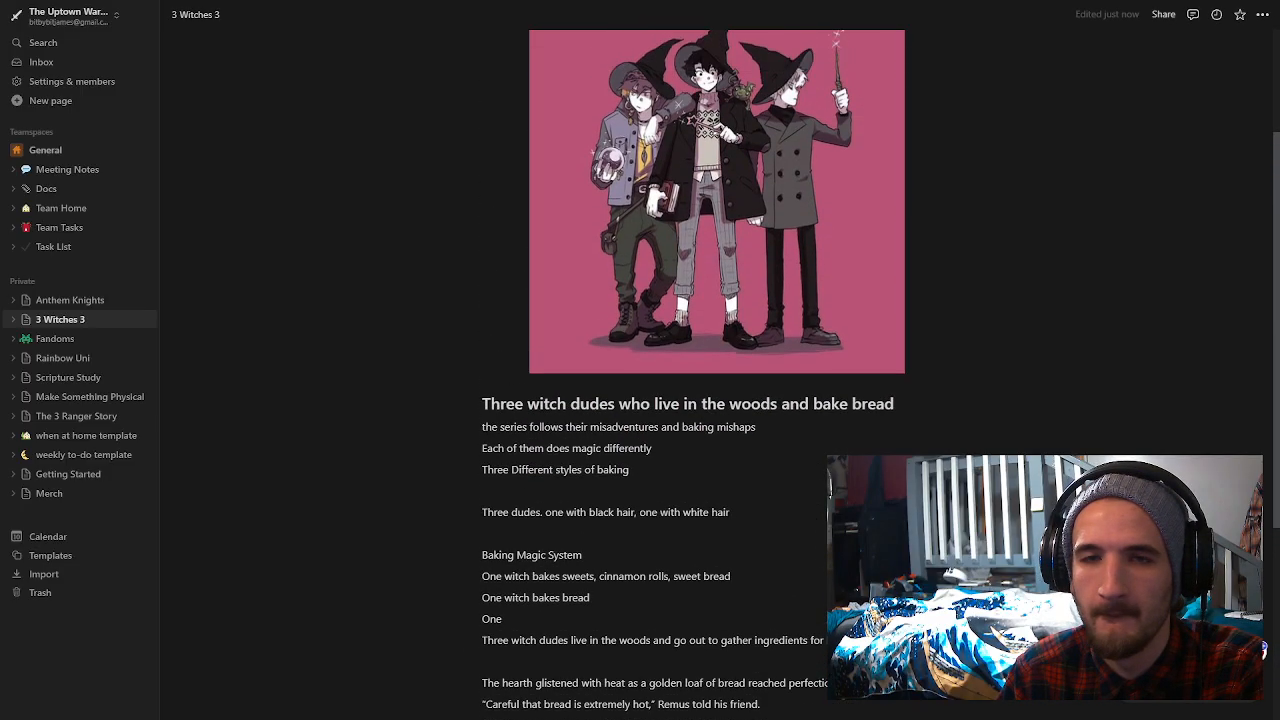
scroll(640, 400, down, 3)
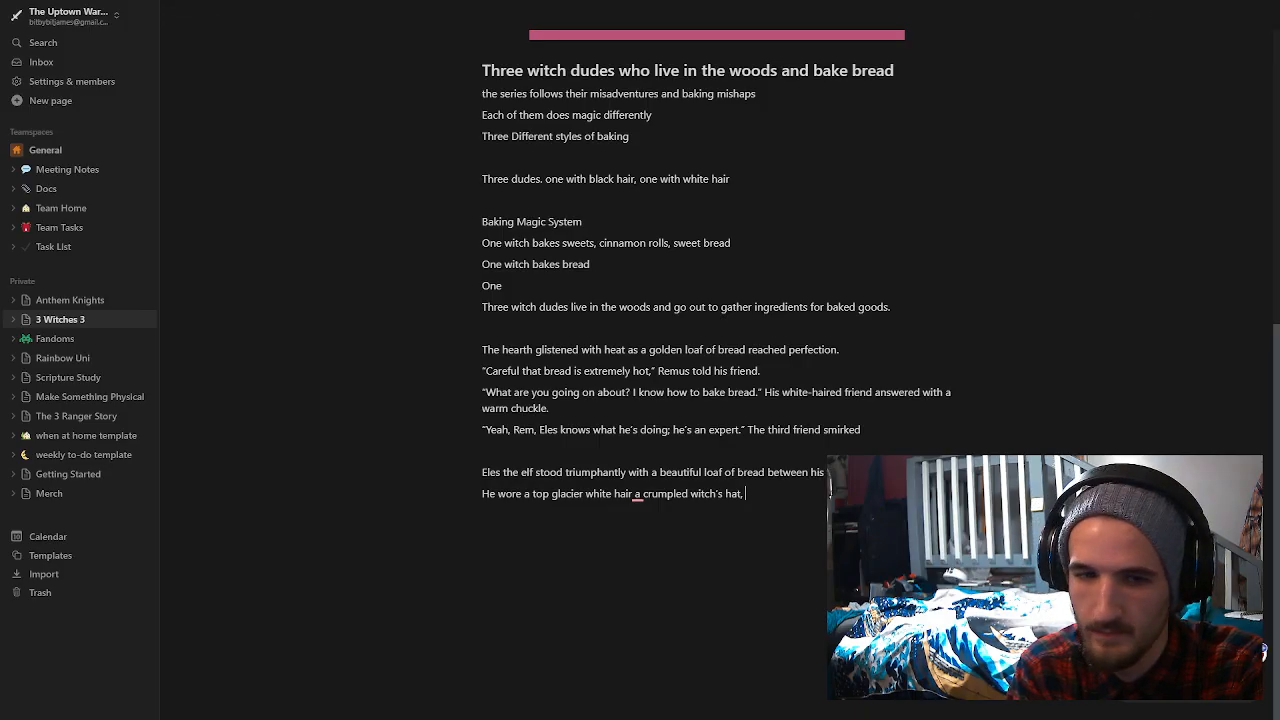
text(black)
key(BackSpace)
key(BackSpace)
key(BackSpace)
key(BackSpace)
key(BackSpace)
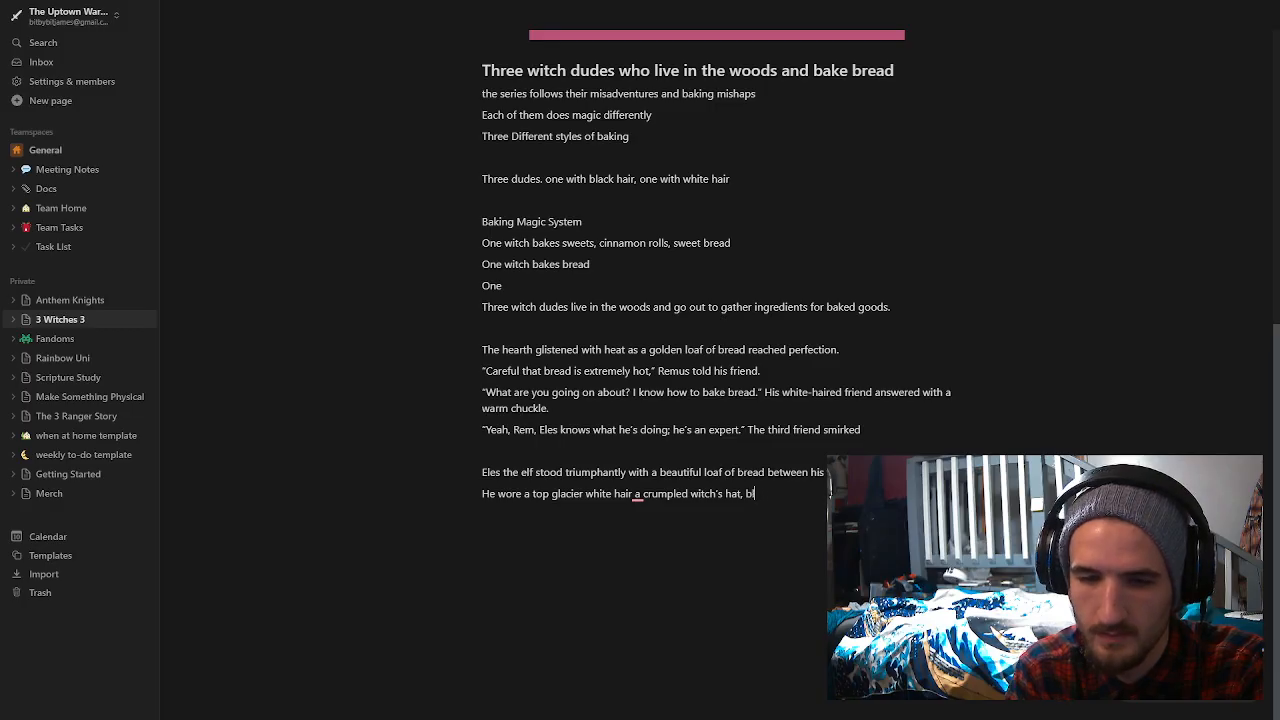
text(dark robes, and )
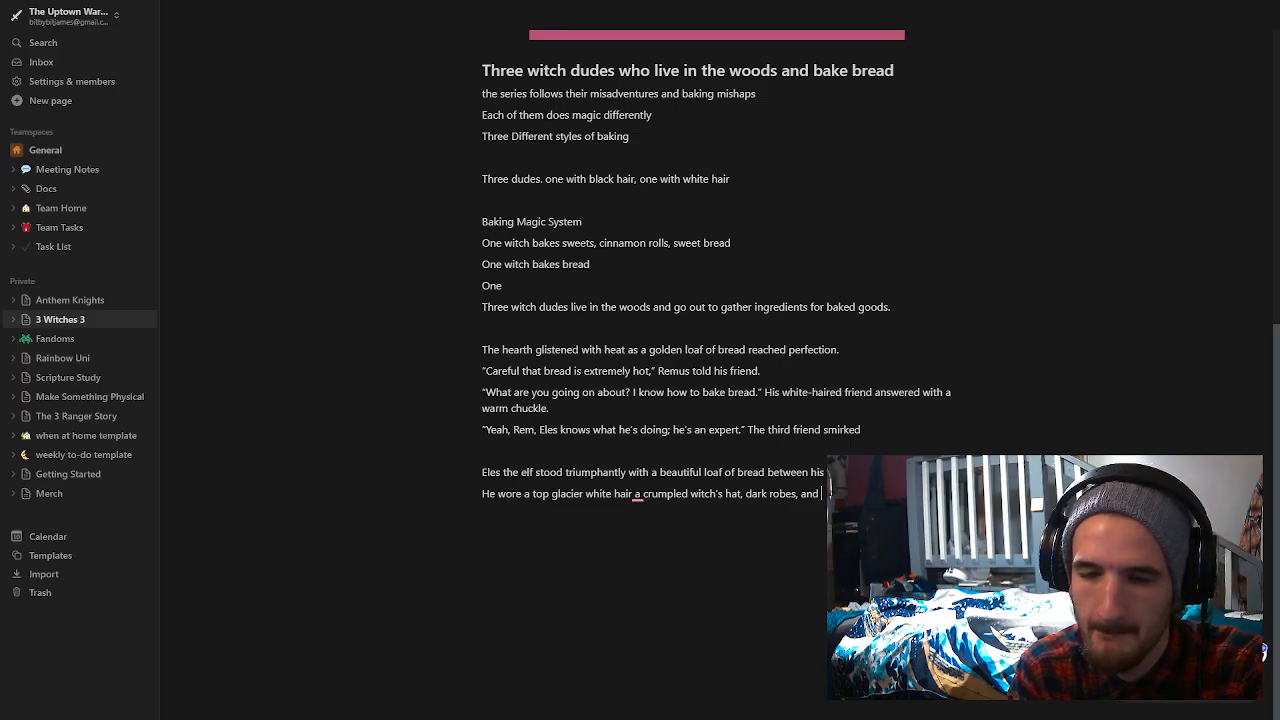
text(n)
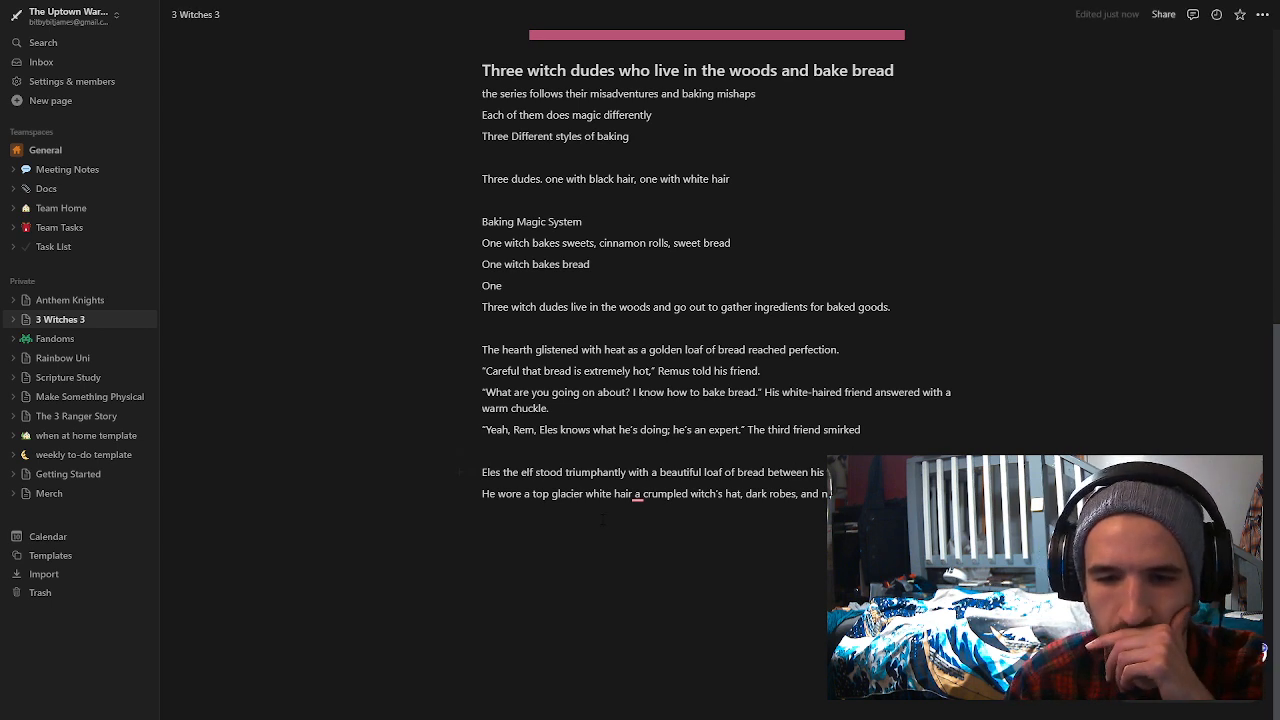
Step: Try the suggested comma after "glacier white hair" in the outfit description, and take it back out
mouse_move(638, 495)
click(645, 522)
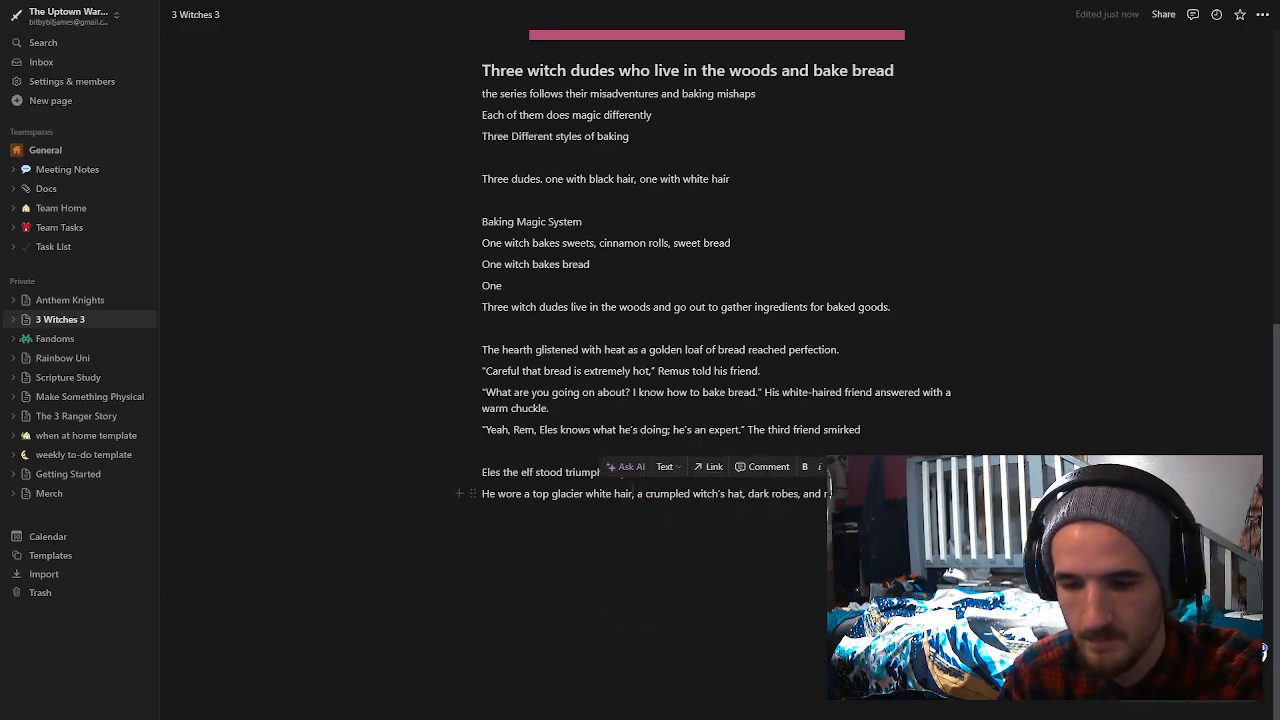
key(BackSpace)
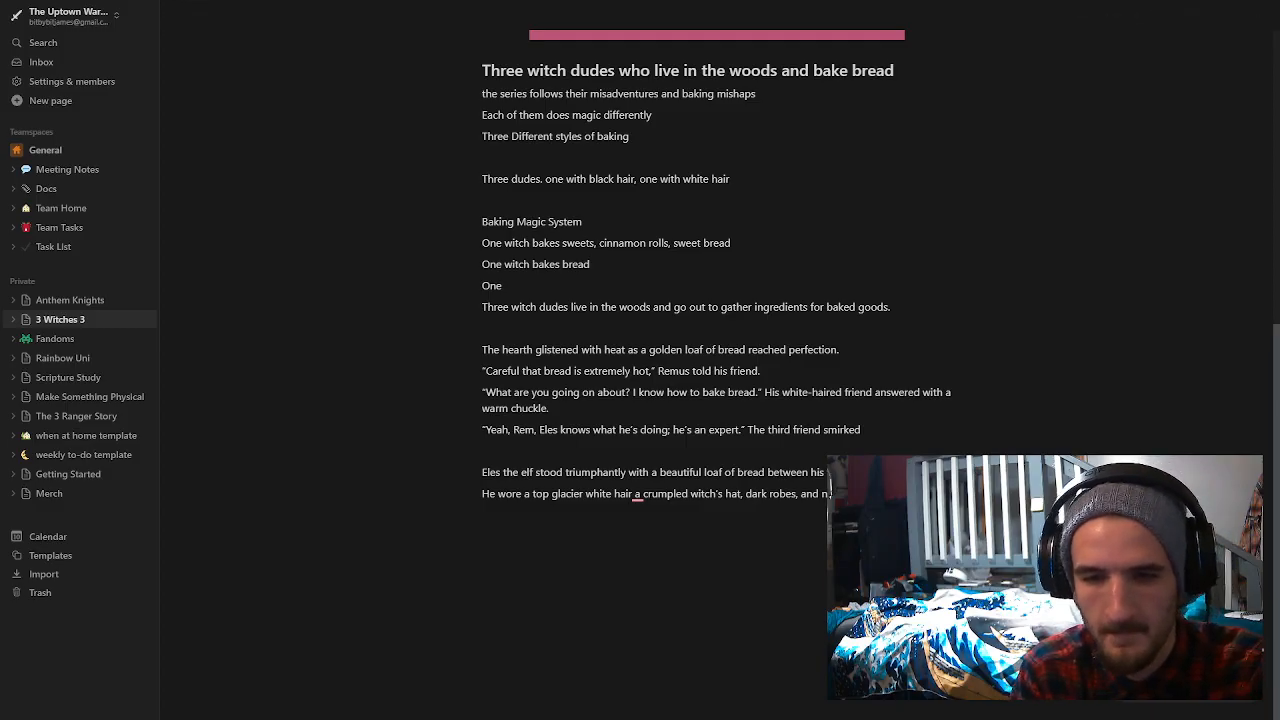
Step: Add the sentence "He also wore over all this a baker's apron." to the description and start a new line
text(wore )
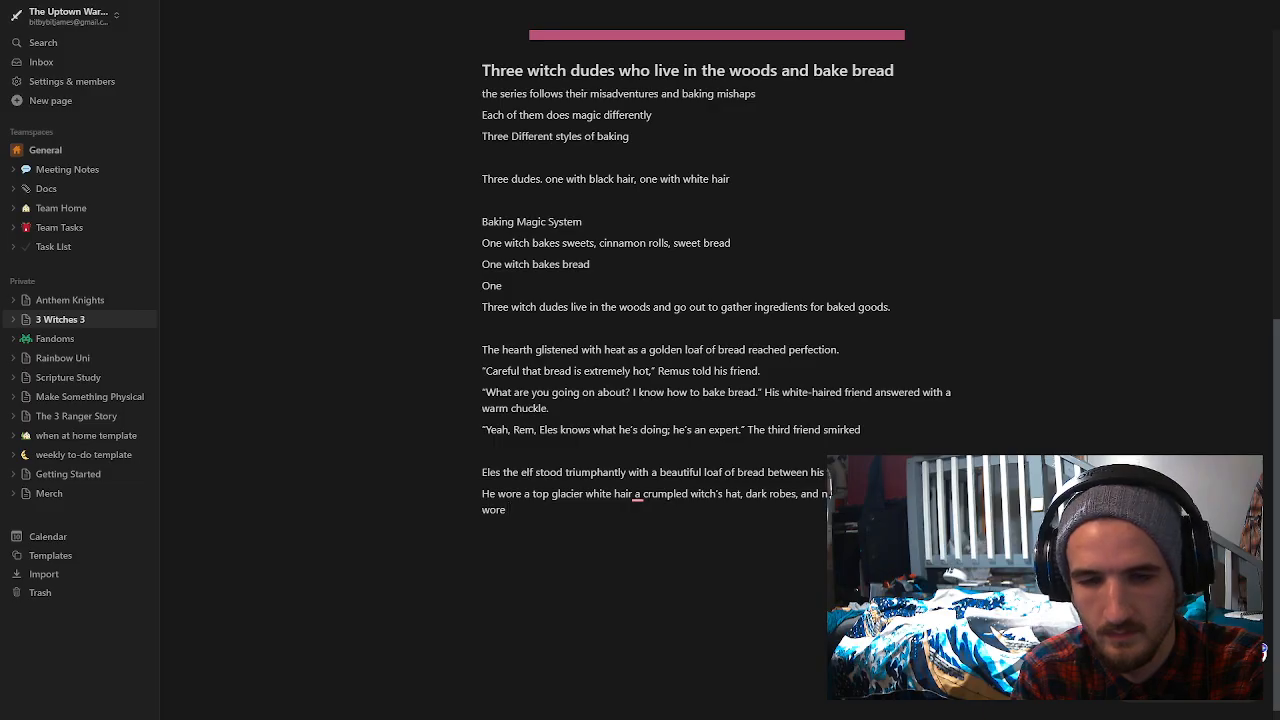
text(over all the)
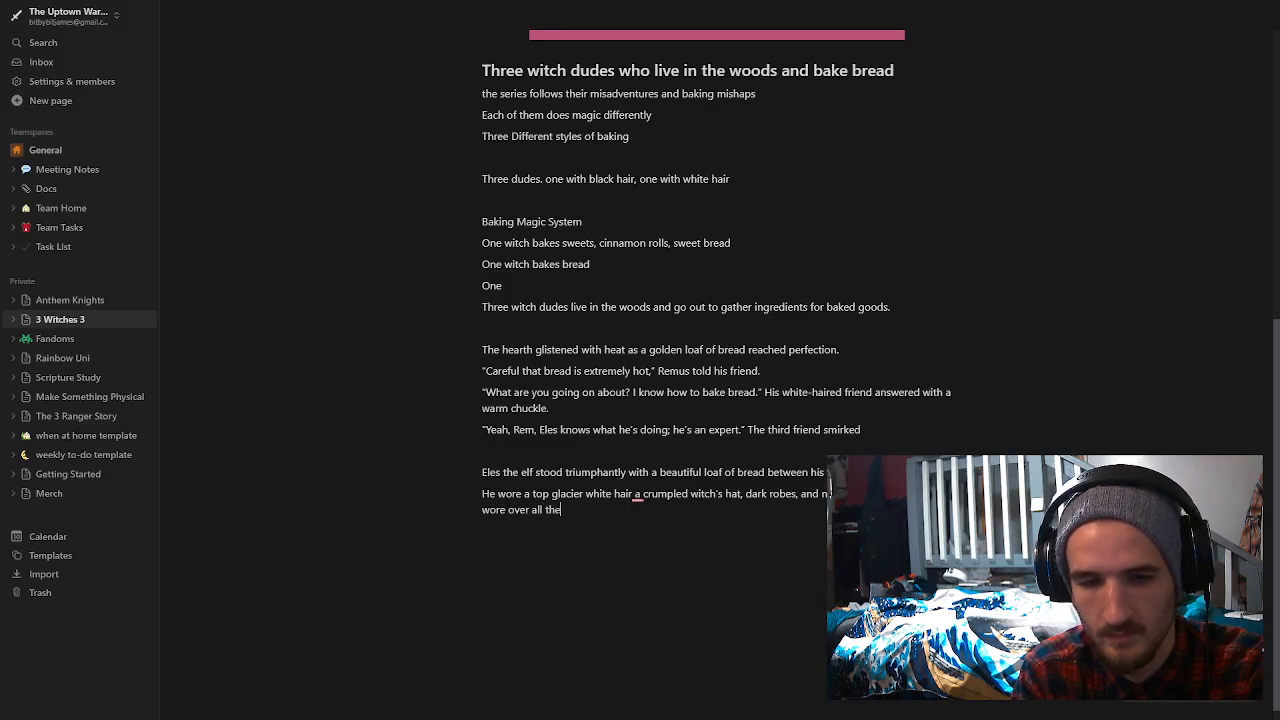
key(BackSpace)
text(is a baker)
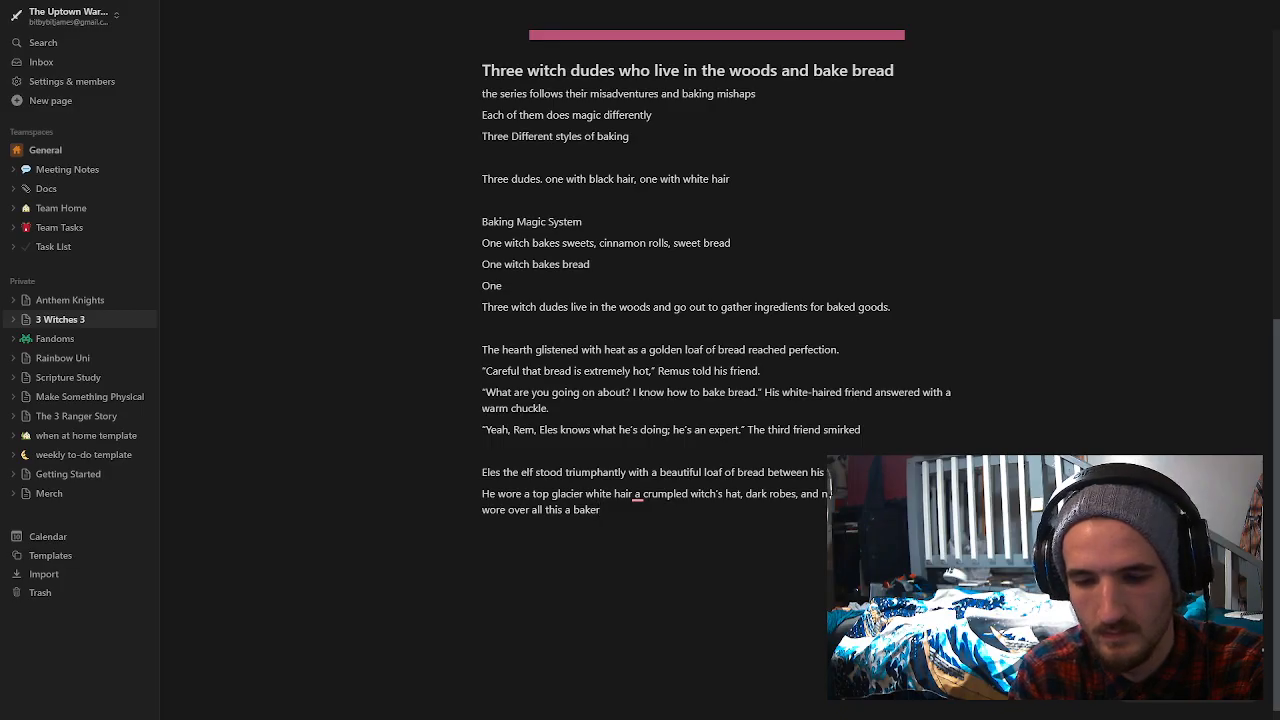
text('s apro)
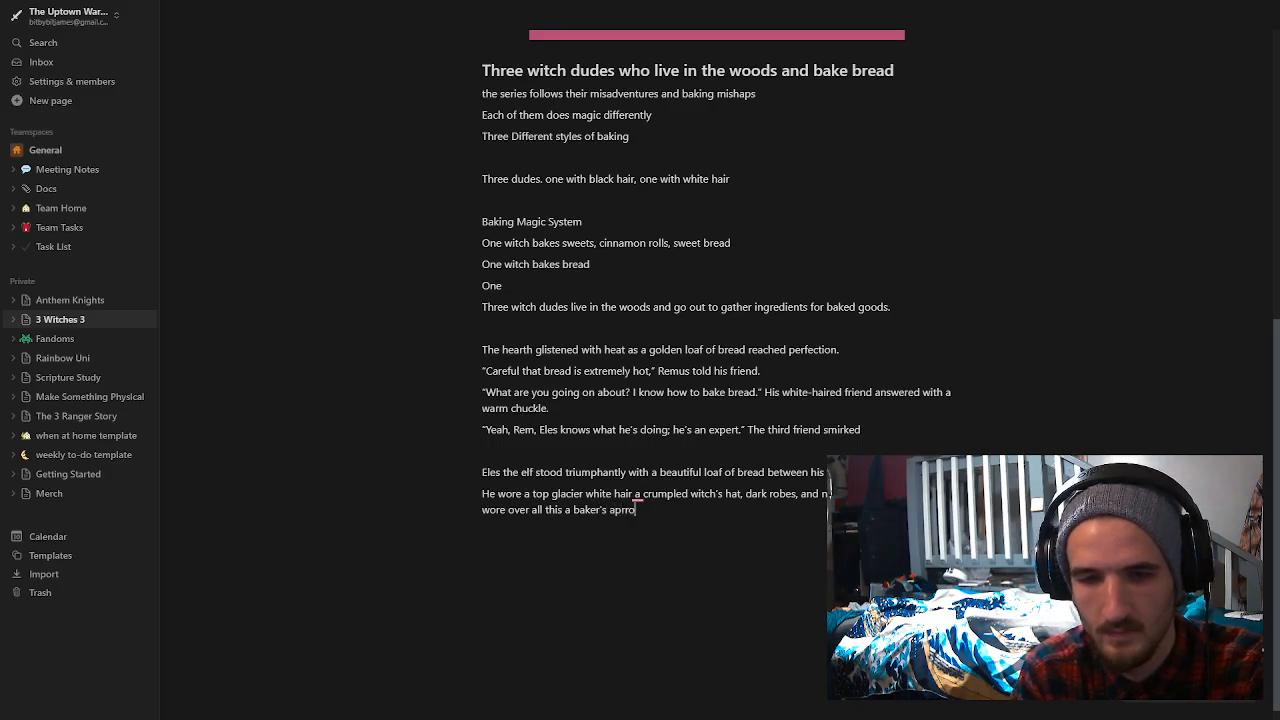
key(BackSpace)
key(BackSpace)
text(ron.)
key(Return)
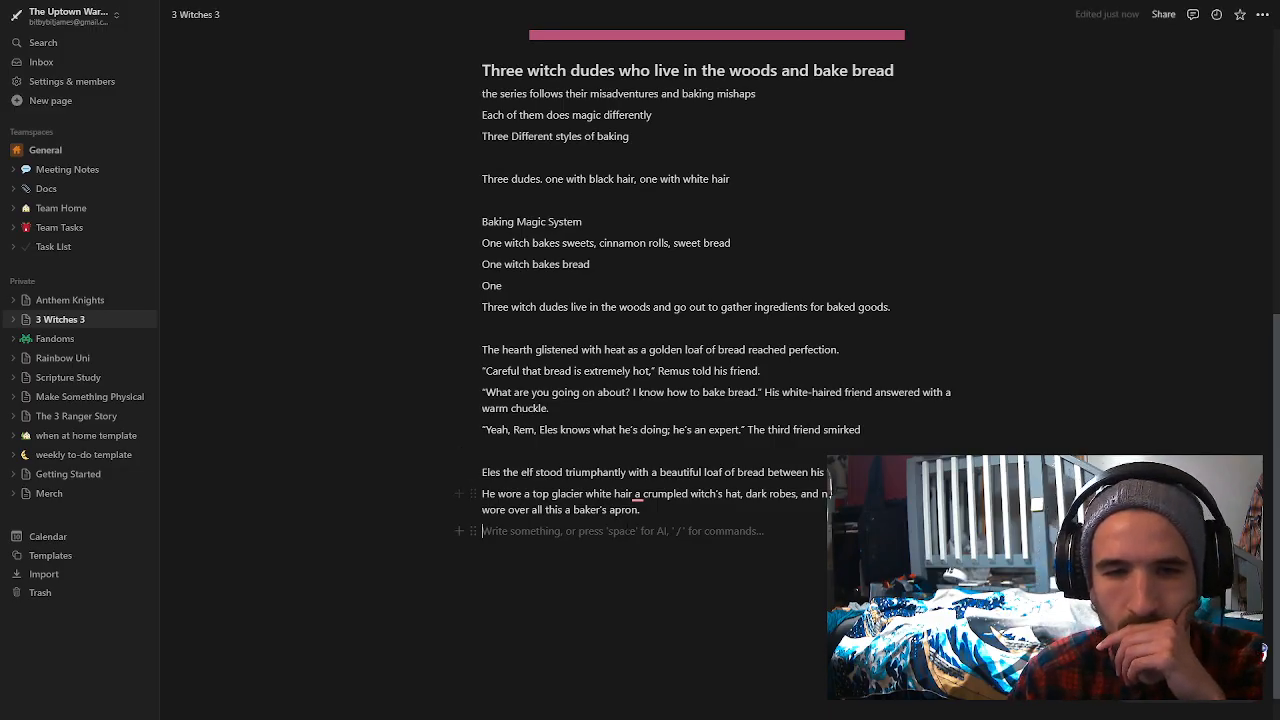
Step: Try the suggested corrections "overall" and removing "this" in the apron sentence, and undo both
click(637, 495)
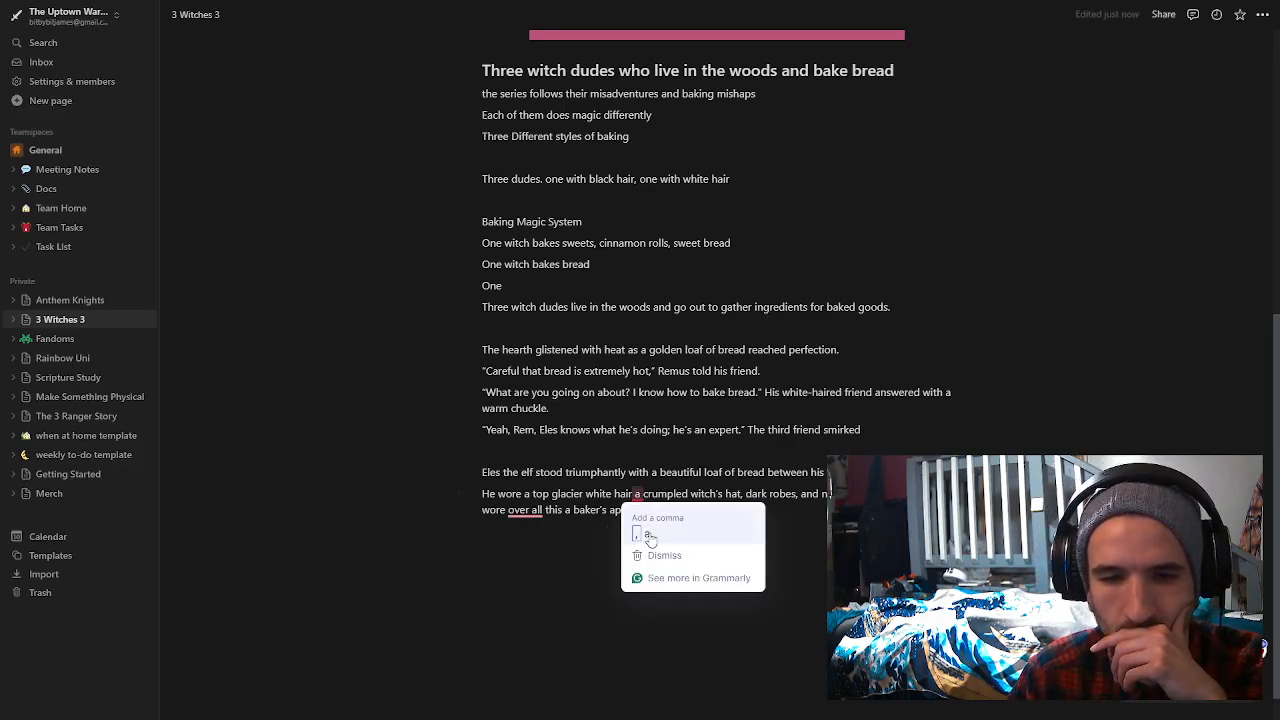
click(524, 510)
click(531, 545)
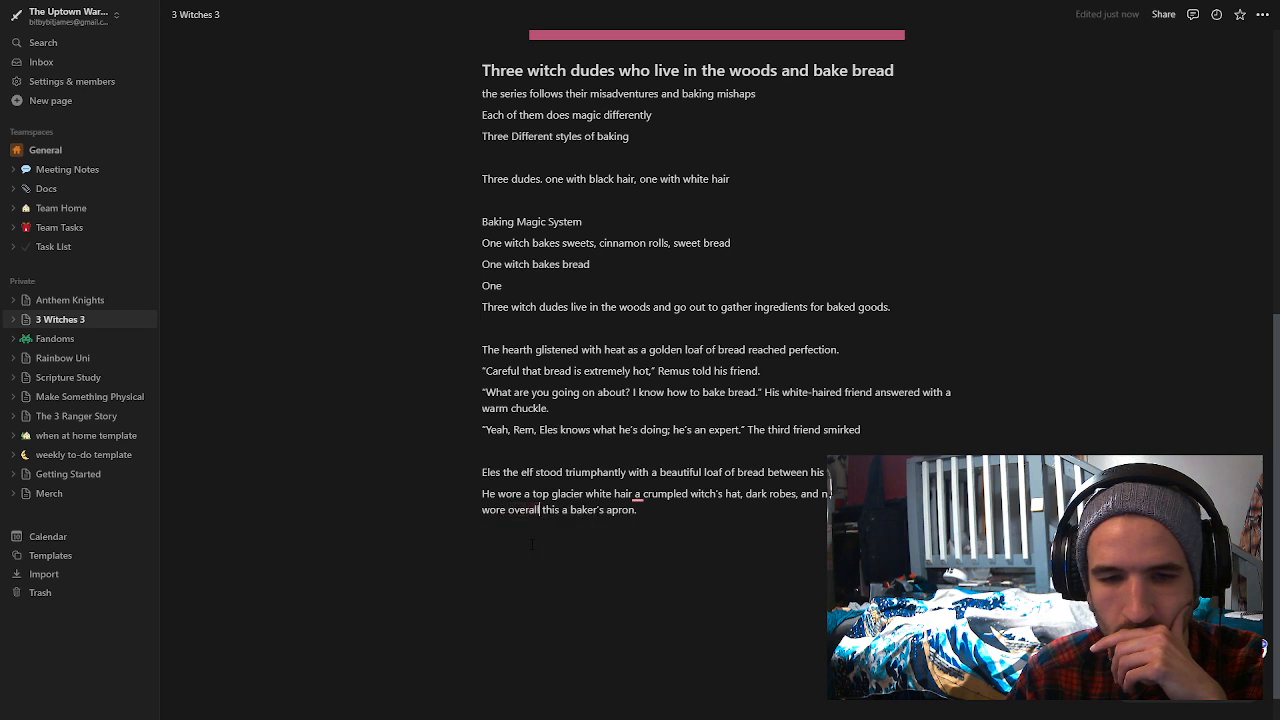
click(542, 533)
click(563, 511)
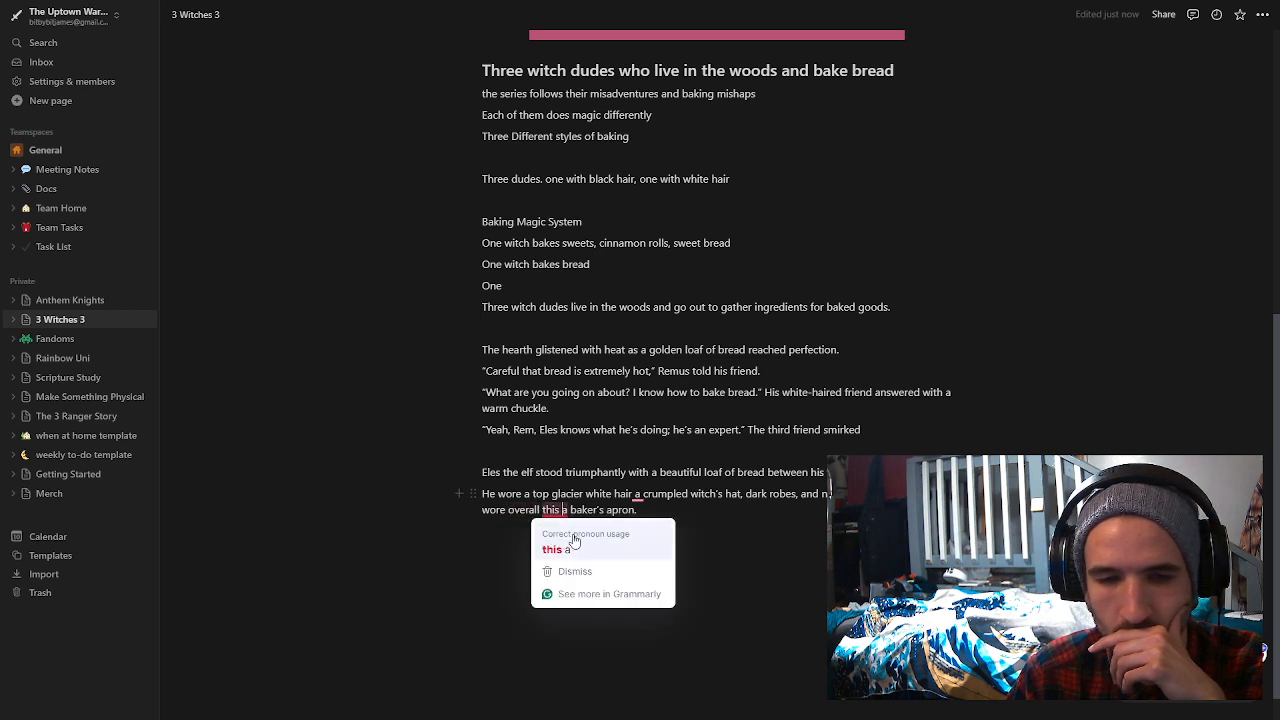
click(573, 545)
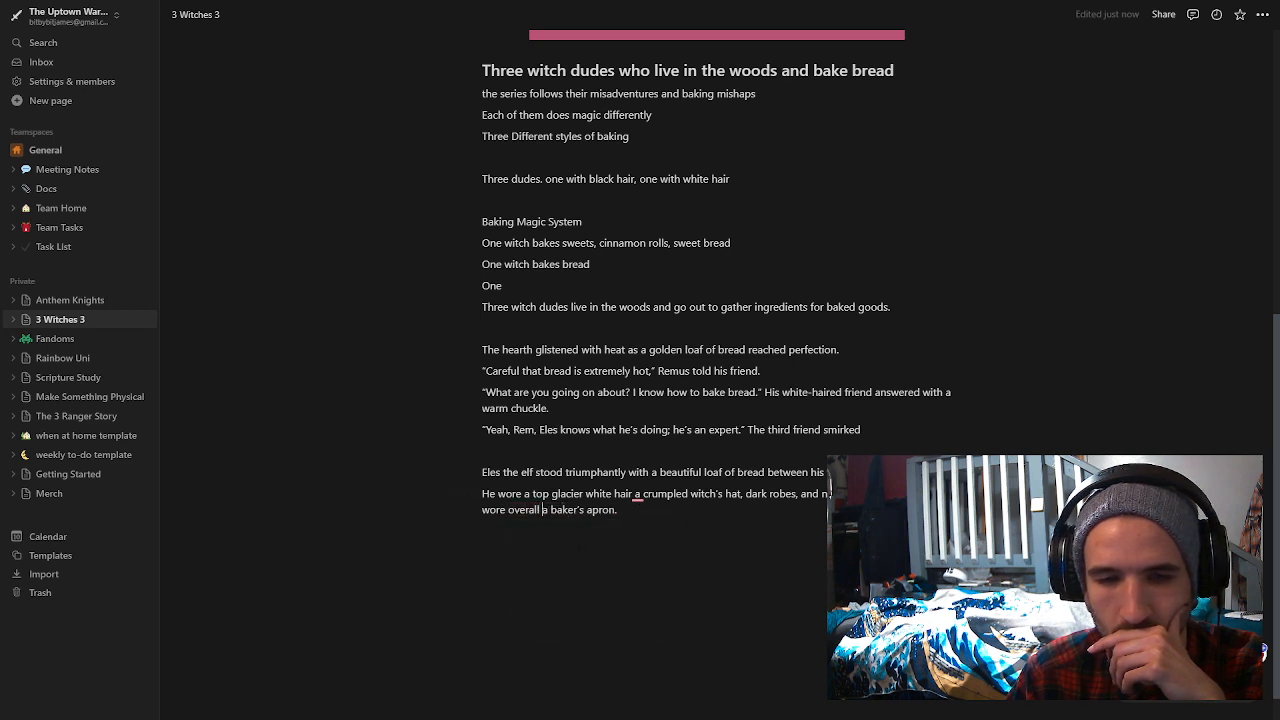
key(ctrl+z)
click(575, 536)
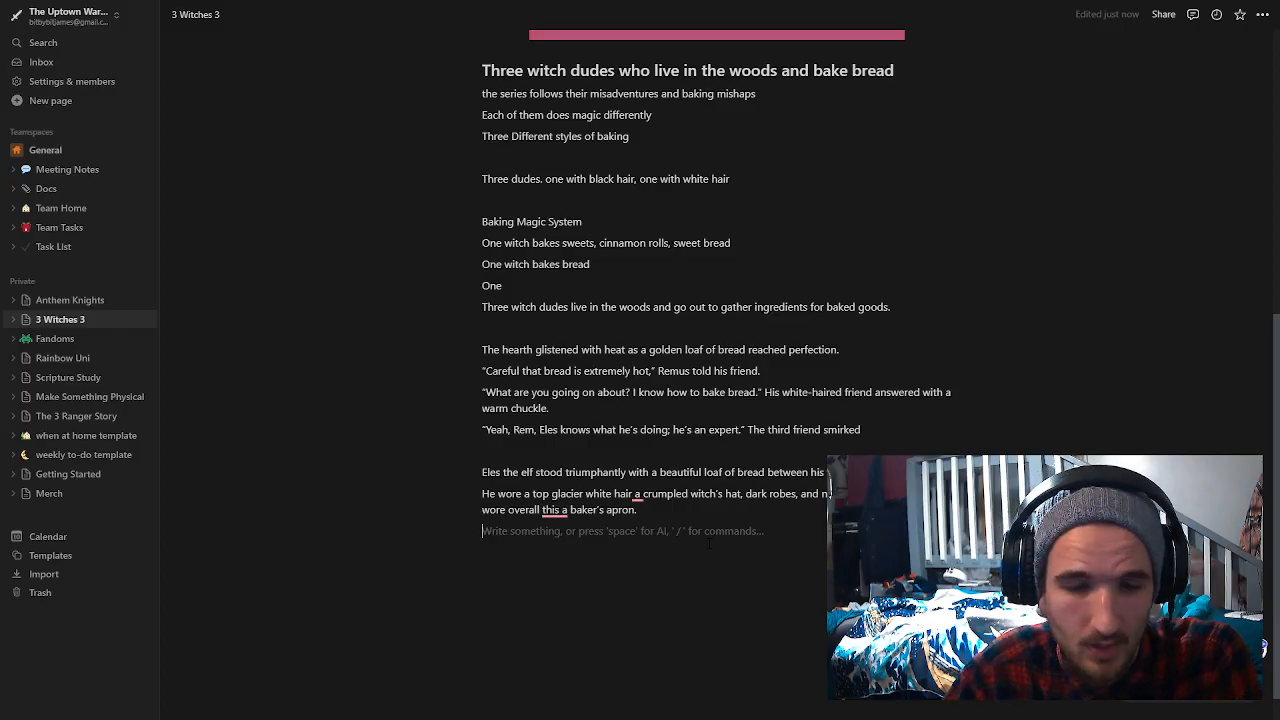
click(524, 509)
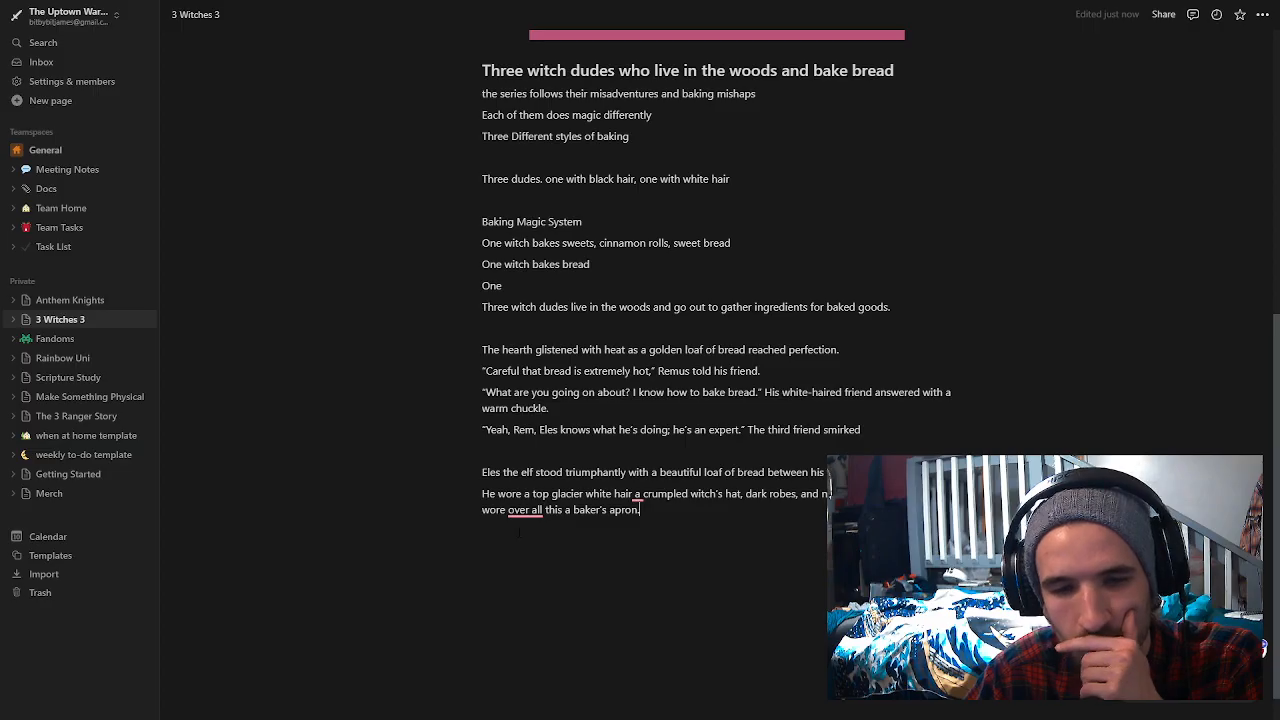
scroll(707, 547, up, 5)
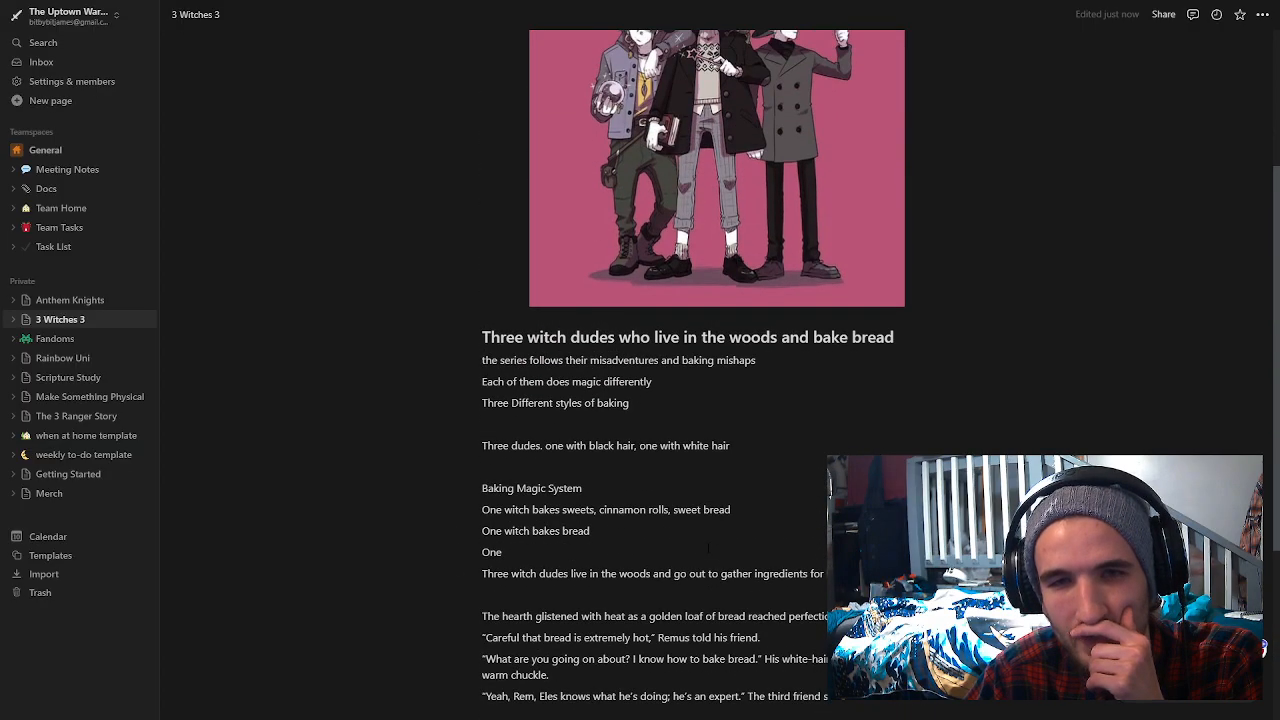
scroll(707, 547, down, 5)
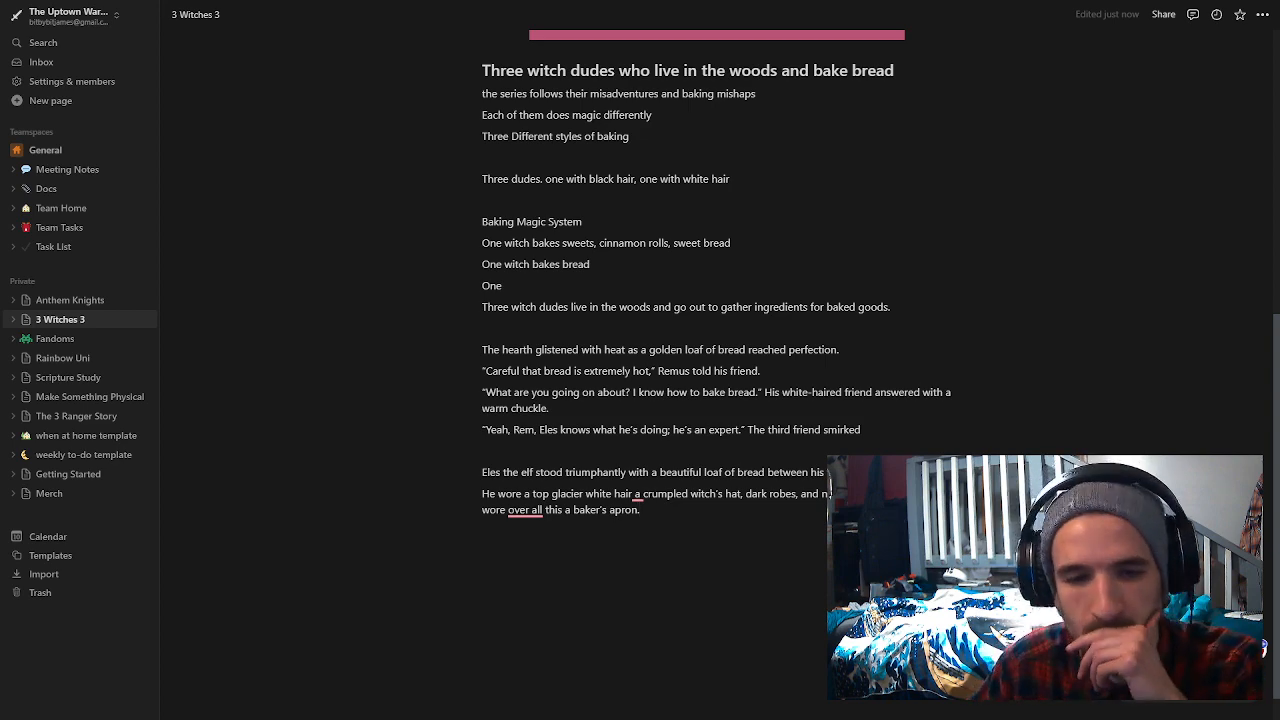
scroll(700, 300, up, 5)
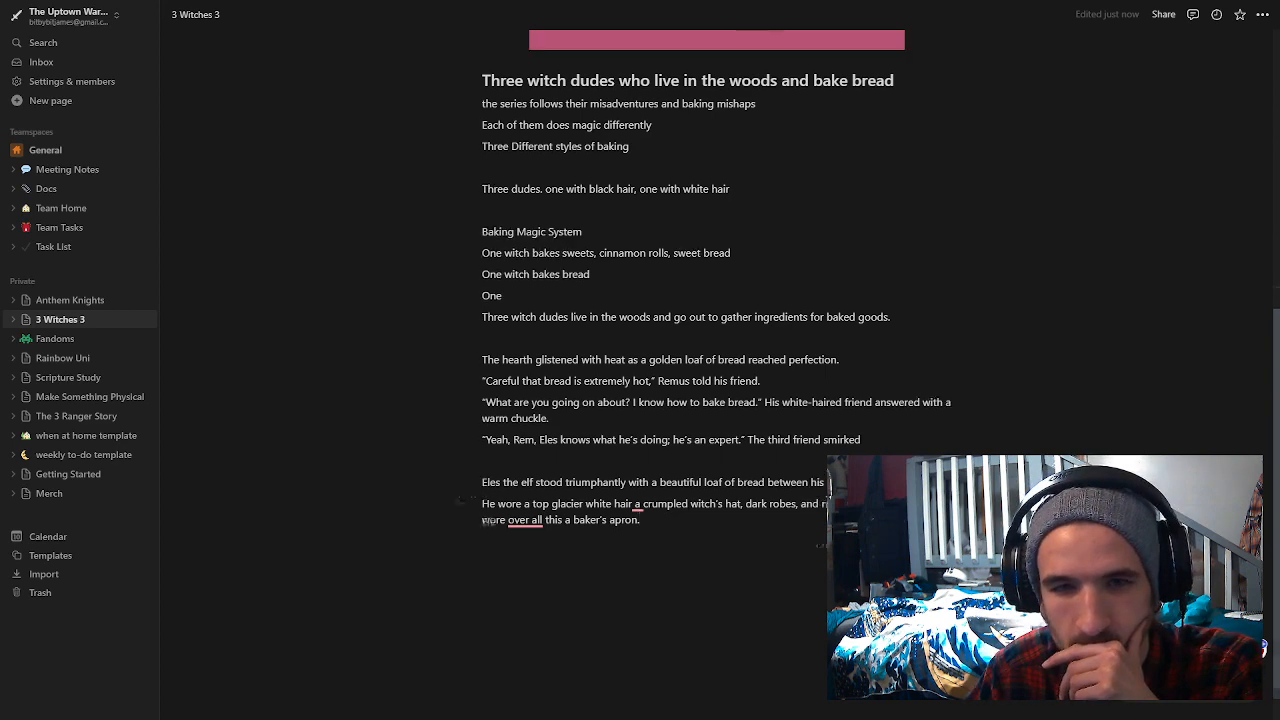
scroll(700, 300, down, 4)
scroll(665, 487, down, 1)
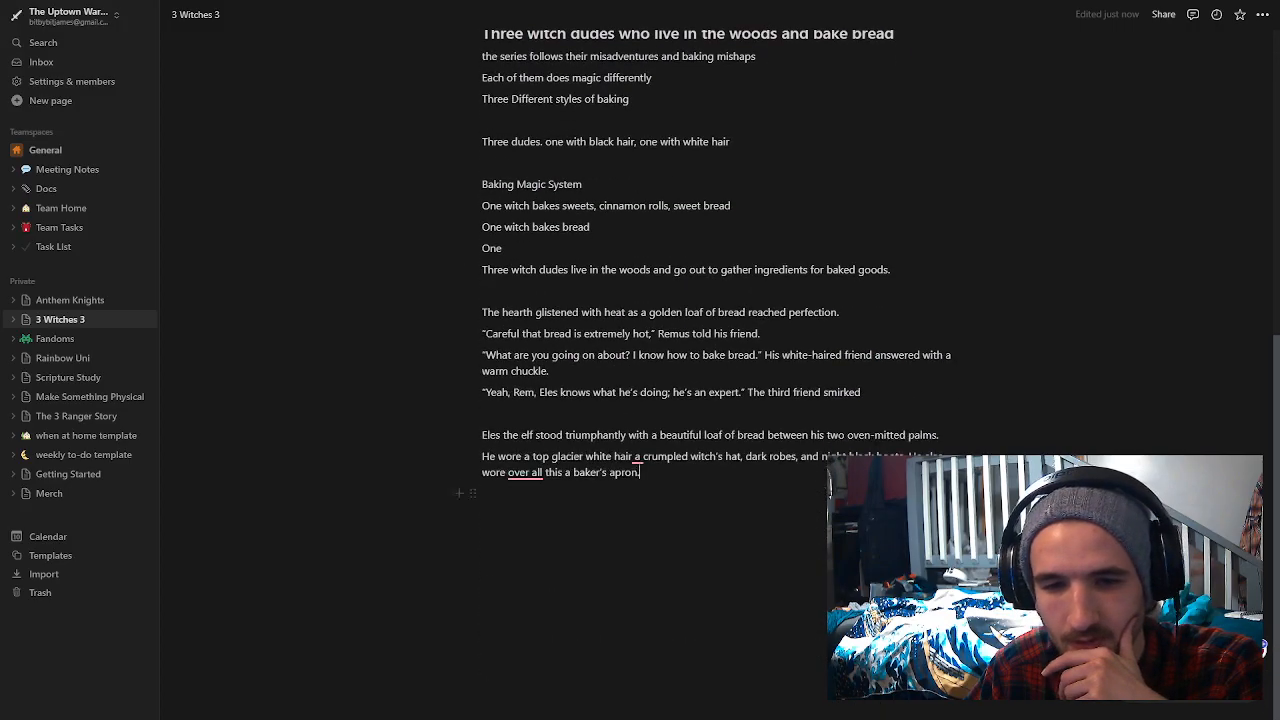